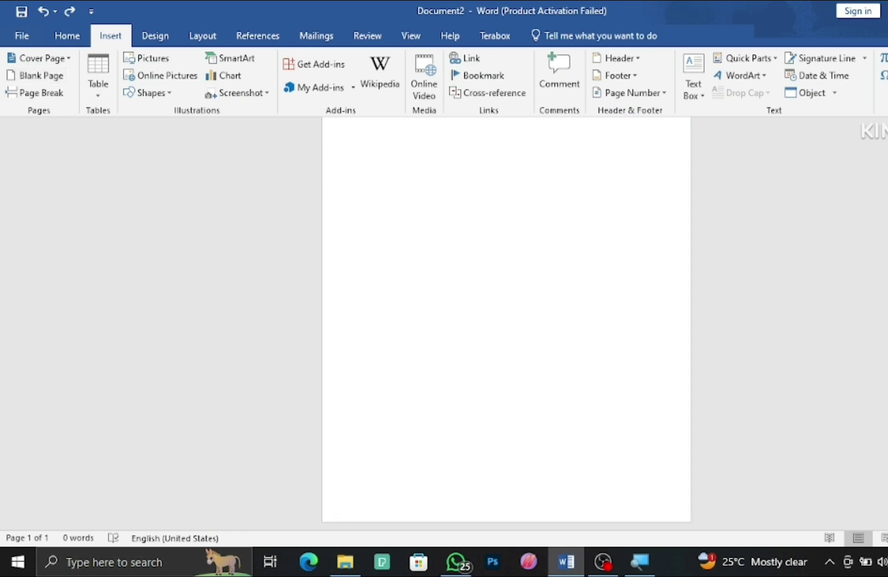
Step: Insert a blank page at the start of the empty document
{"action": "left_click", "coordinate": [44, 81]}
{"action": "key", "text": "ctrl+Return"}
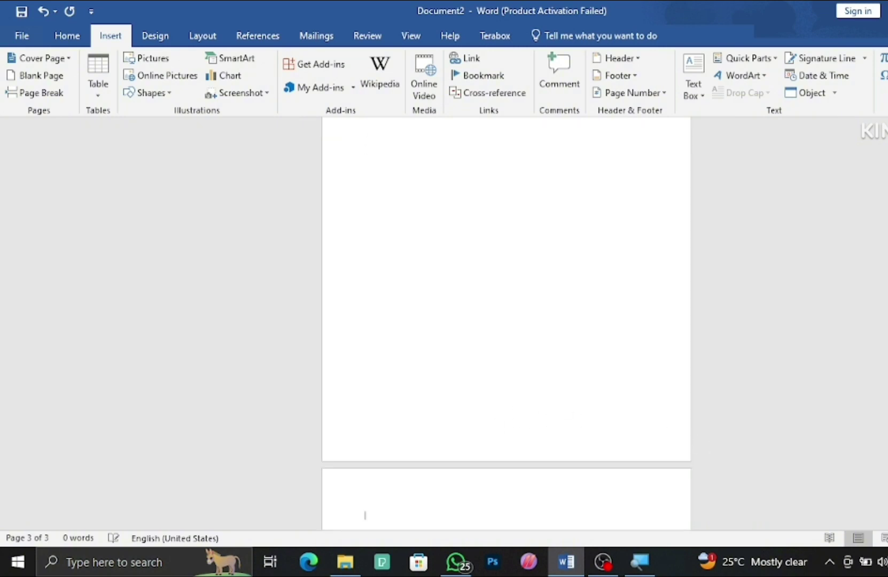
{"action": "scroll", "coordinate": [690, 406], "scroll_direction": "up", "scroll_amount": 2}
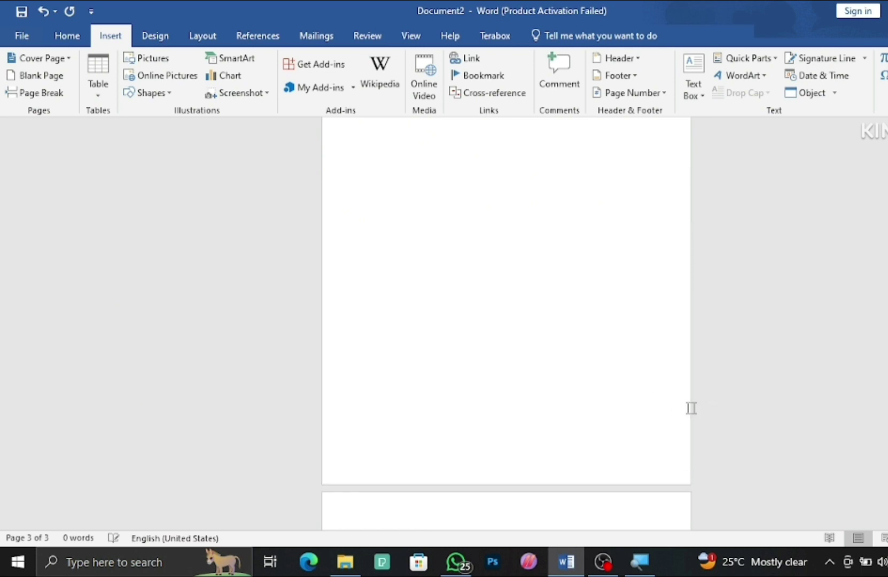
Step: Add a long run of further page breaks to generate many empty pages
{"action": "key", "text": "ctrl+Return"}
{"action": "key", "text": "ctrl+Return"}
{"action": "key", "text": "ctrl+Return"}
{"action": "key", "text": "ctrl+Return"}
{"action": "key", "text": "ctrl+Return"}
{"action": "key", "text": "ctrl+Return"}
{"action": "key", "text": "ctrl+Return"}
{"action": "key", "text": "ctrl+Return"}
{"action": "key", "text": "ctrl+Return"}
{"action": "key", "text": "ctrl+Return"}
{"action": "key", "text": "ctrl+Return"}
{"action": "key", "text": "ctrl+Return"}
{"action": "key", "text": "ctrl+Return"}
{"action": "key", "text": "ctrl+Return"}
{"action": "key", "text": "ctrl+Return"}
{"action": "key", "text": "ctrl+Return"}
{"action": "key", "text": "ctrl+Return"}
{"action": "key", "text": "ctrl+Return"}
{"action": "key", "text": "ctrl+Return"}
{"action": "key", "text": "ctrl+Return"}
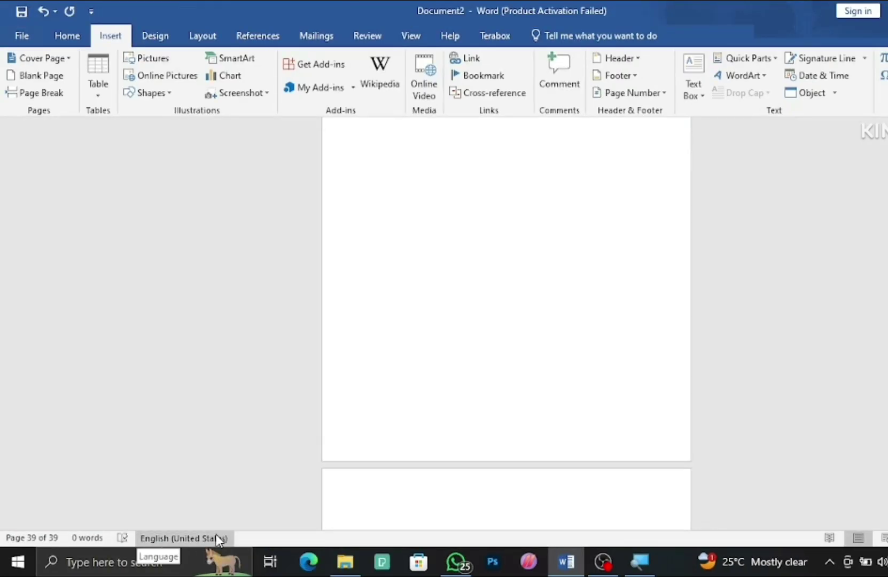
Step: Undo the page insertions repeatedly
{"action": "scroll", "coordinate": [764, 267], "scroll_direction": "up", "scroll_amount": 1}
{"action": "key", "text": "ctrl+z"}
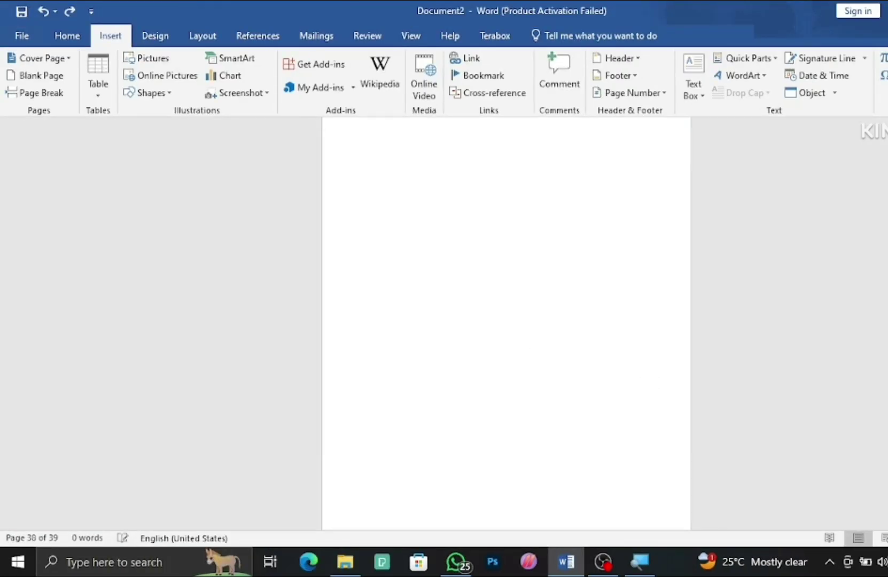
{"action": "key", "text": "ctrl+z"}
{"action": "key", "text": "ctrl+z"}
{"action": "key", "text": "ctrl+z"}
{"action": "key", "text": "ctrl+z"}
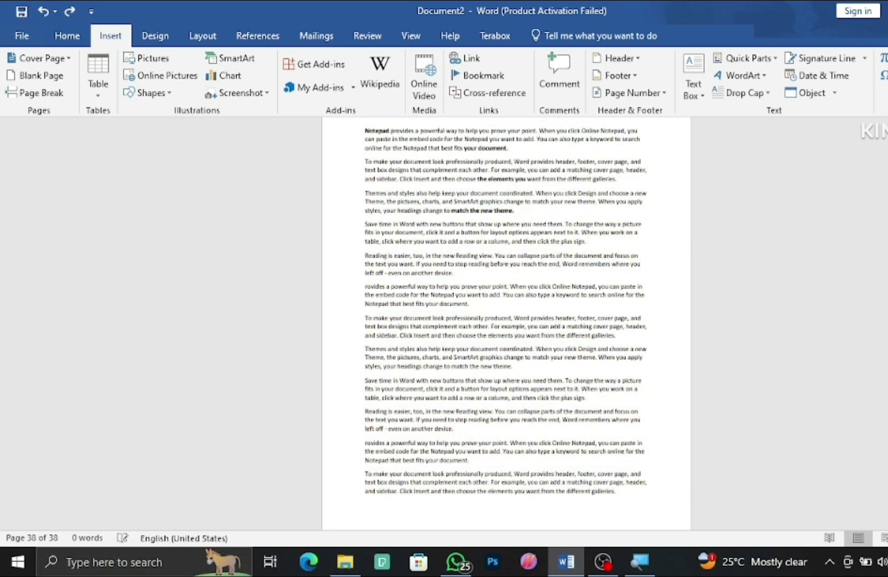
{"action": "key", "text": "ctrl+z"}
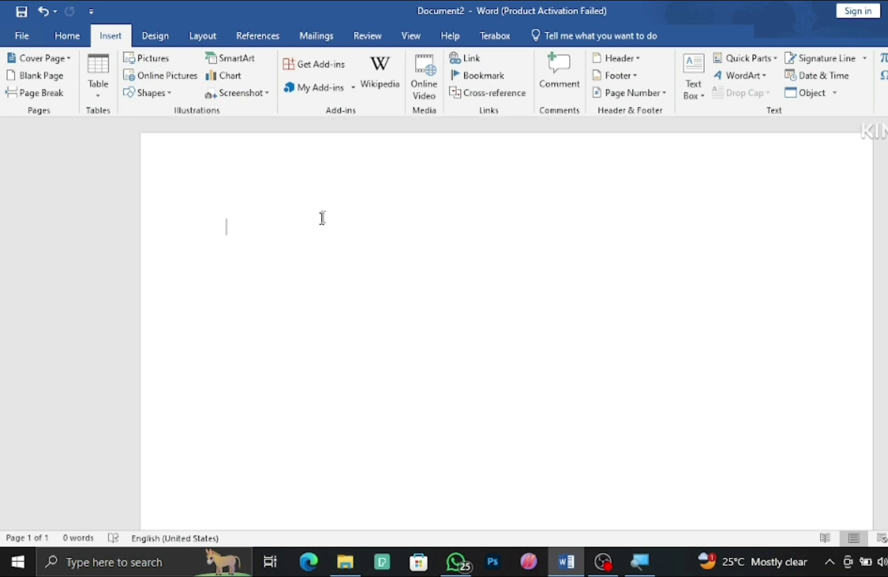
Step: Fill the page with sample paragraphs using the formula =rand()
{"action": "type", "text": "="}
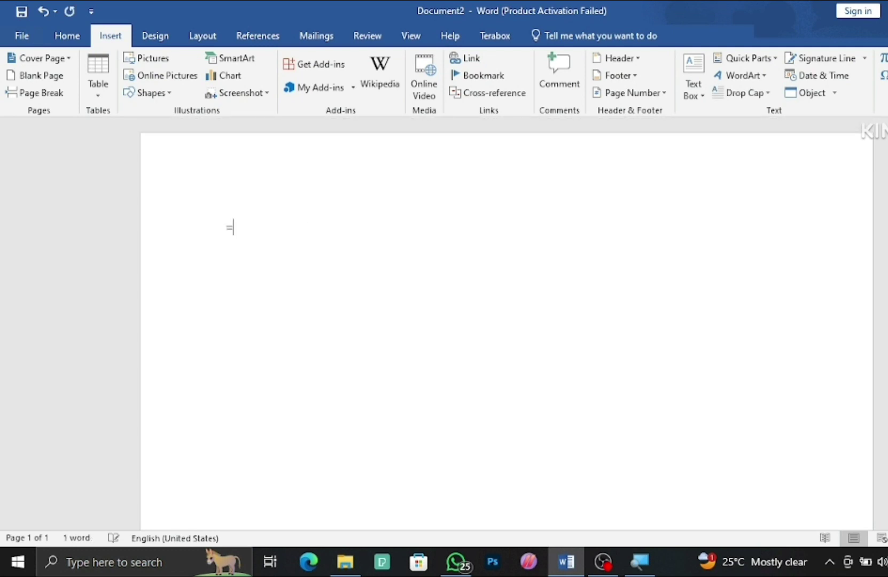
{"action": "type", "text": "rand()"}
{"action": "key", "text": "Return"}
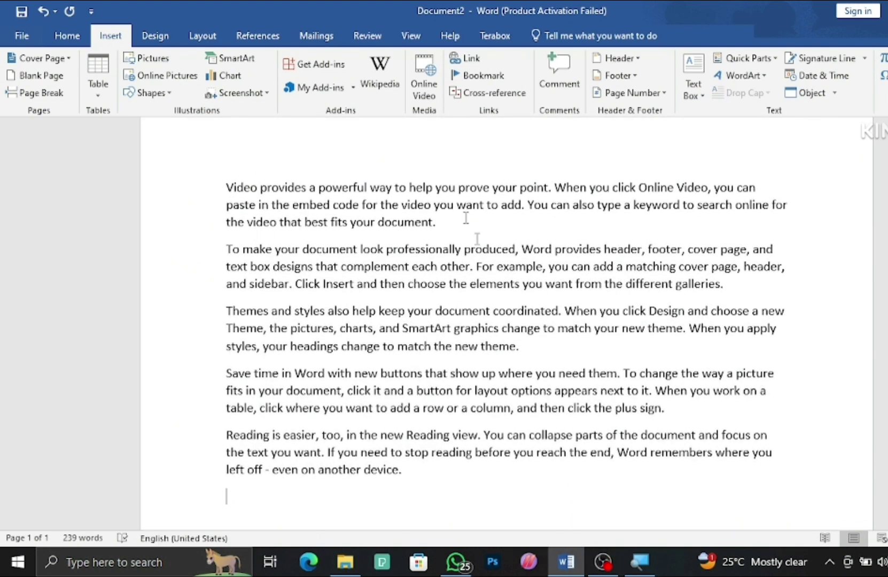
{"action": "scroll", "coordinate": [377, 343], "scroll_direction": "down", "scroll_amount": 1}
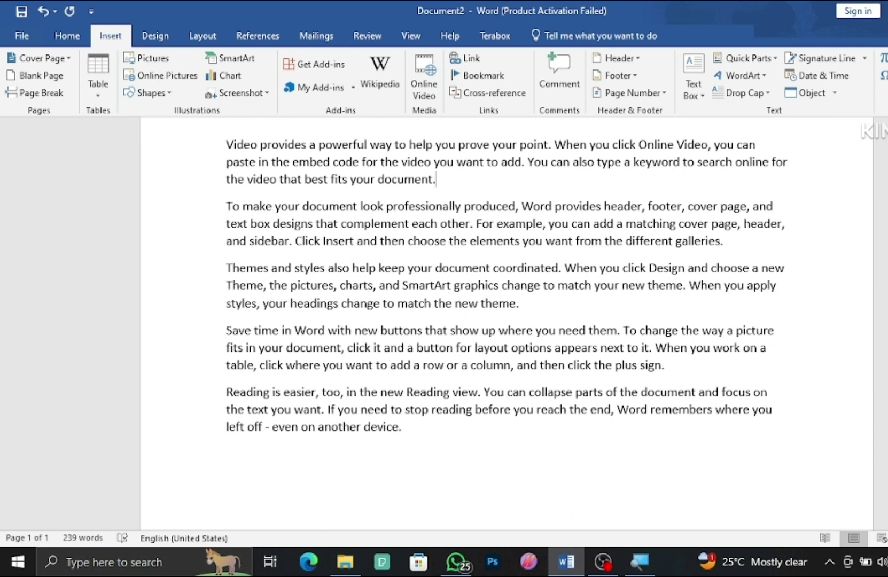
Step: Insert a page break after the first paragraph, ending in "fits your document.", and check the text on both pages
{"action": "left_click_drag", "start_coordinate": [334, 249], "coordinate": [496, 377]}
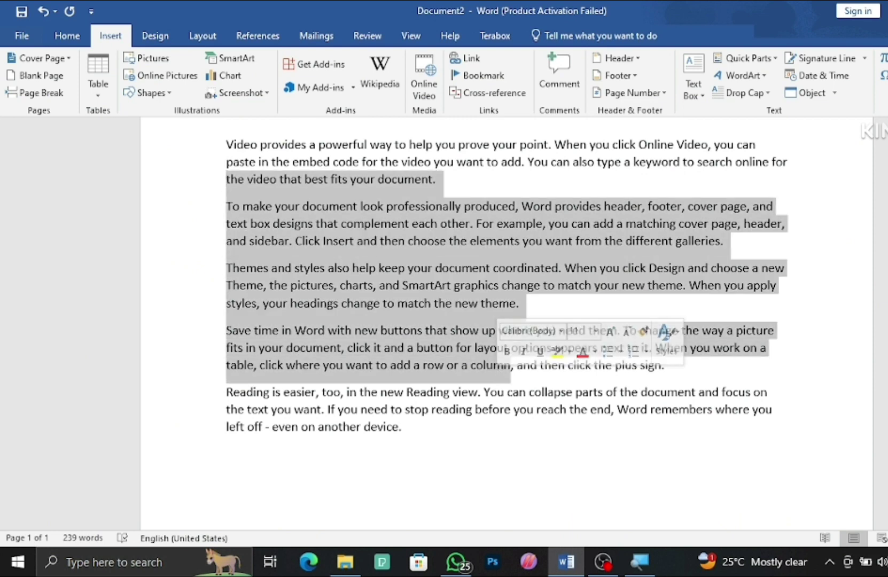
{"action": "left_click_drag", "start_coordinate": [452, 414], "coordinate": [218, 238]}
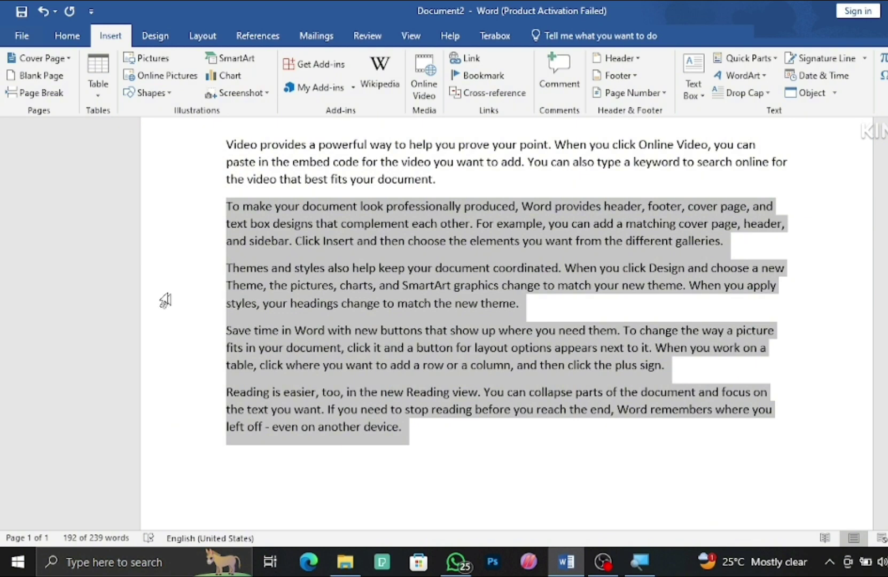
{"action": "left_click", "coordinate": [102, 181]}
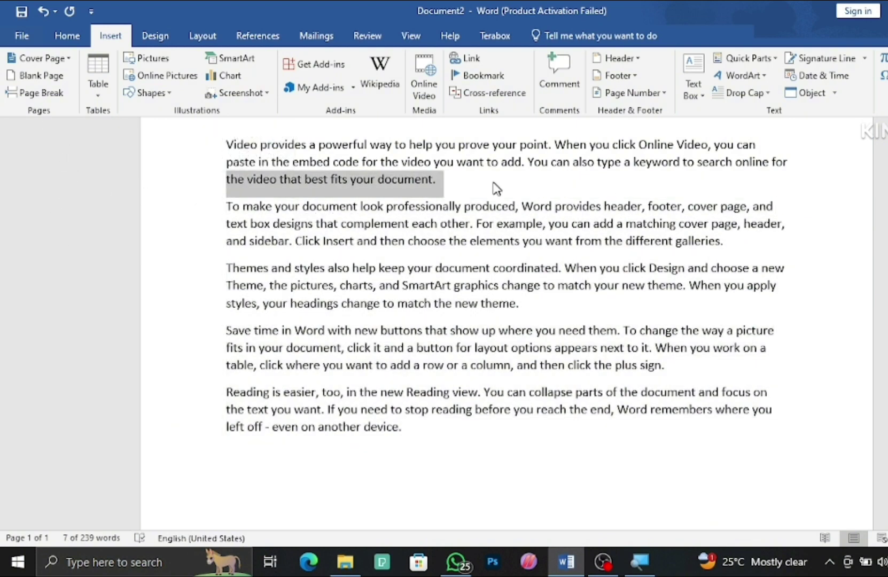
{"action": "left_click", "coordinate": [461, 181]}
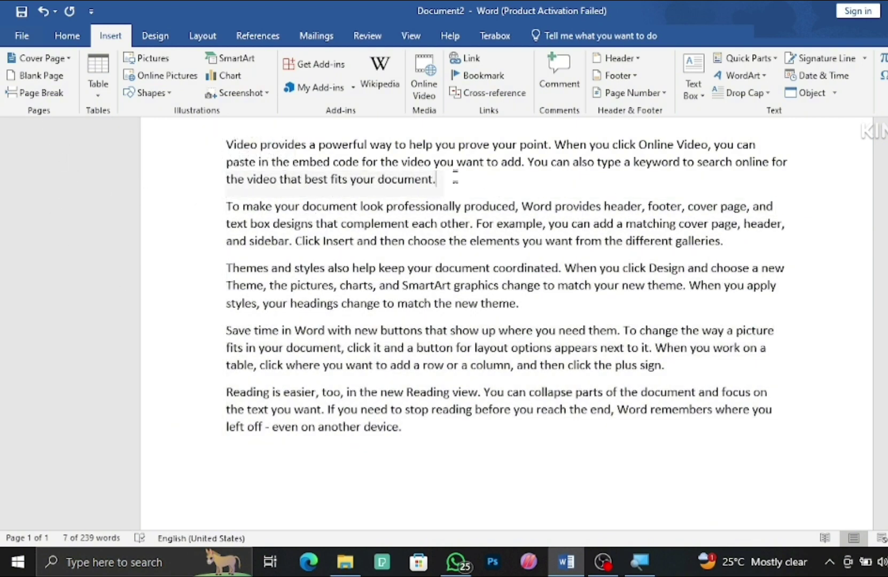
{"action": "left_click", "coordinate": [211, 212]}
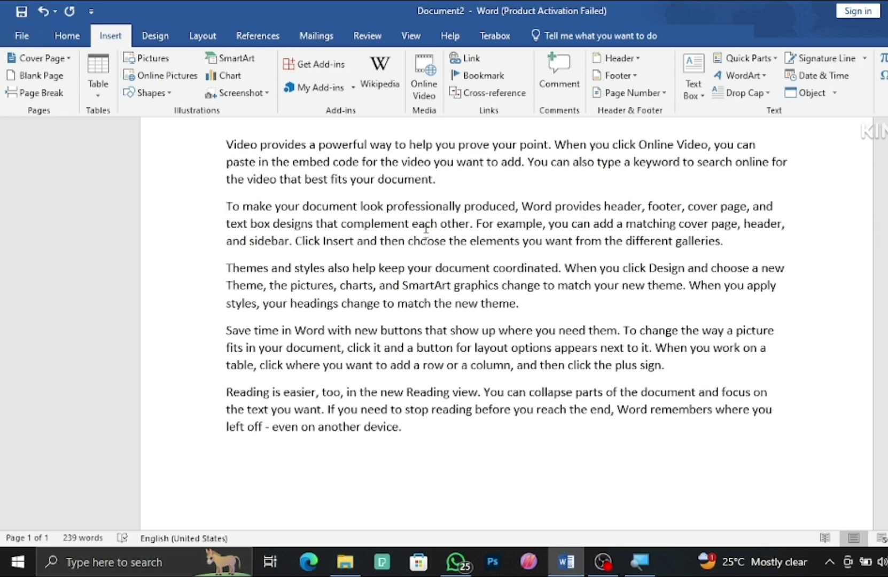
{"action": "left_click", "coordinate": [463, 192]}
{"action": "left_click", "coordinate": [32, 95]}
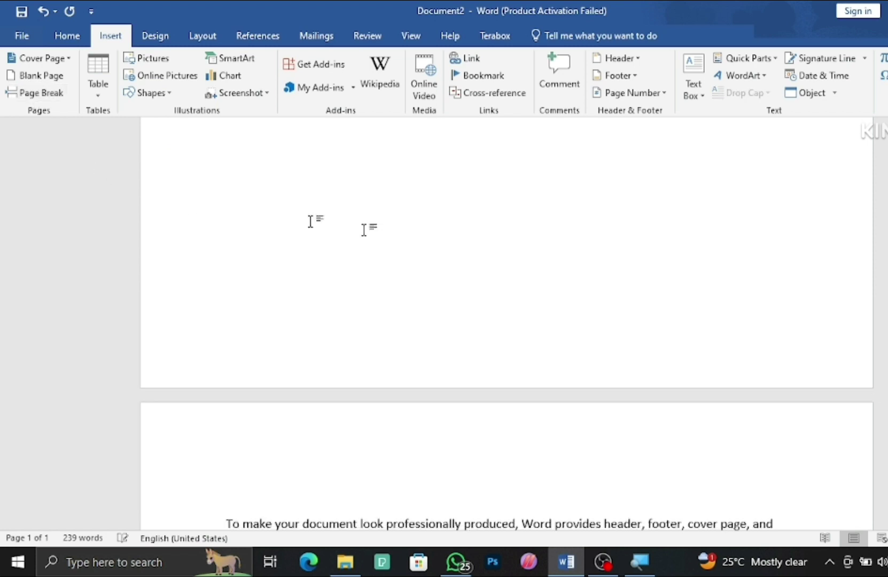
{"action": "scroll", "coordinate": [625, 341], "scroll_direction": "up", "scroll_amount": 3}
{"action": "scroll", "coordinate": [173, 258], "scroll_direction": "up", "scroll_amount": 5}
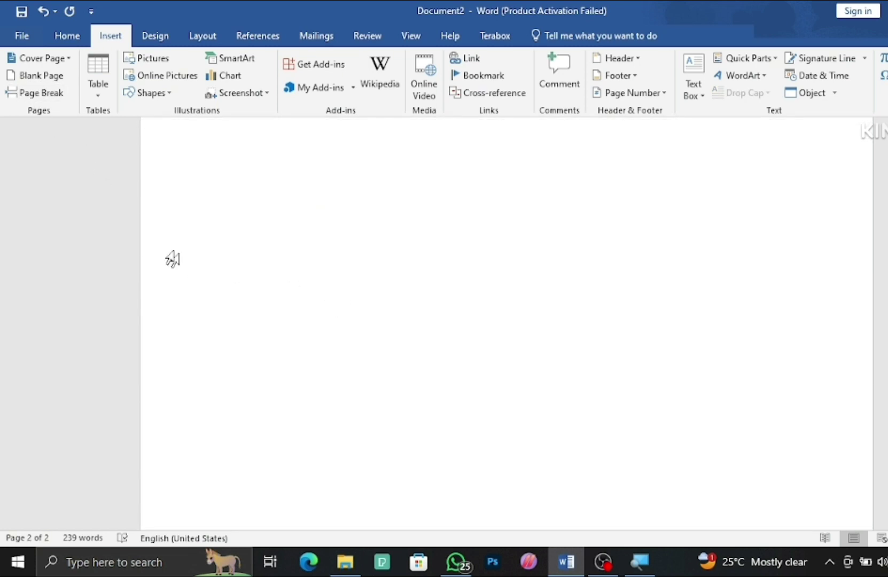
{"action": "scroll", "coordinate": [603, 317], "scroll_direction": "down", "scroll_amount": 7}
{"action": "scroll", "coordinate": [419, 312], "scroll_direction": "down", "scroll_amount": 5}
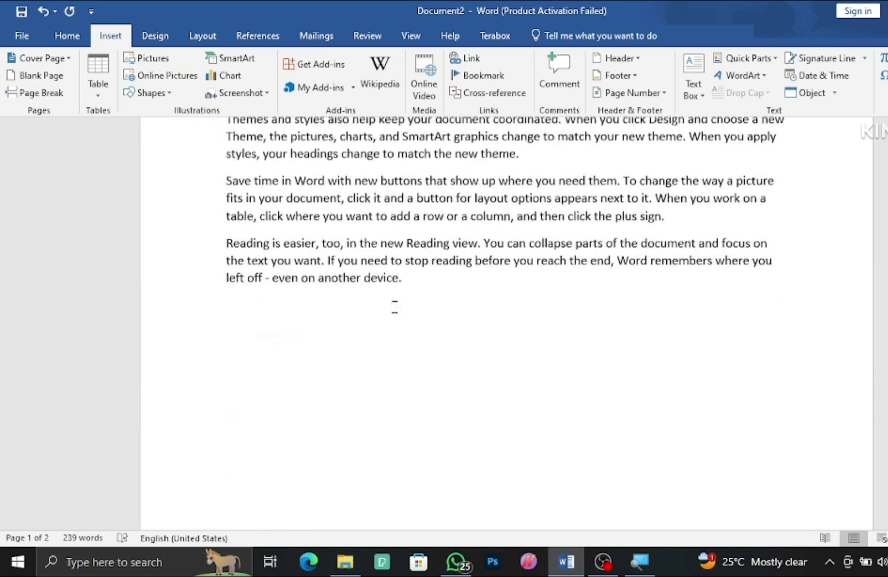
{"action": "scroll", "coordinate": [374, 299], "scroll_direction": "down", "scroll_amount": 5}
{"action": "scroll", "coordinate": [447, 354], "scroll_direction": "up", "scroll_amount": 15}
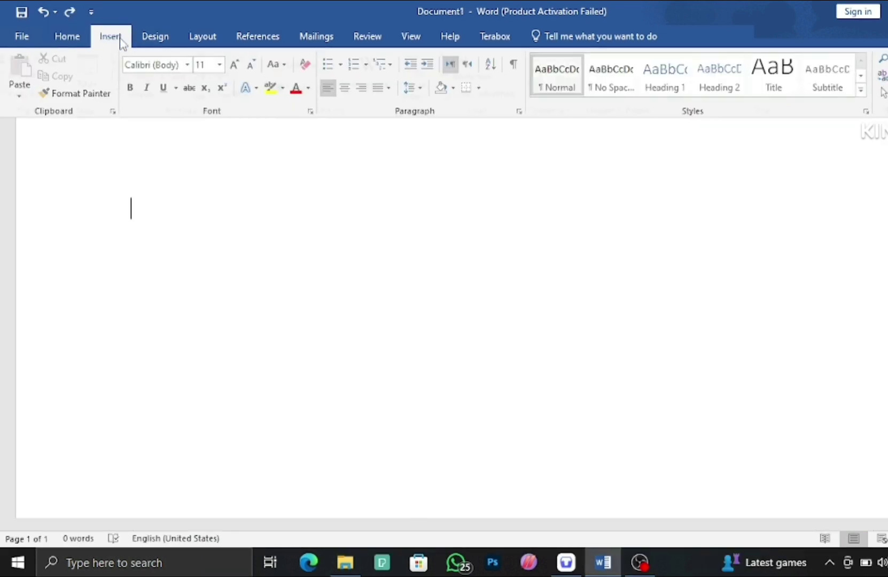
Step: Insert a table with three columns and four rows in the empty document
{"action": "left_click", "coordinate": [118, 36]}
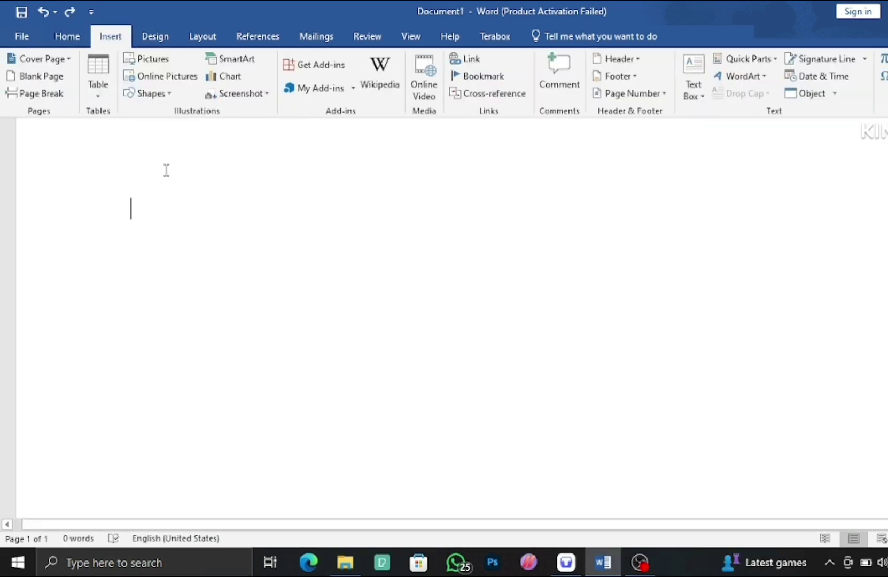
{"action": "left_click", "coordinate": [107, 100]}
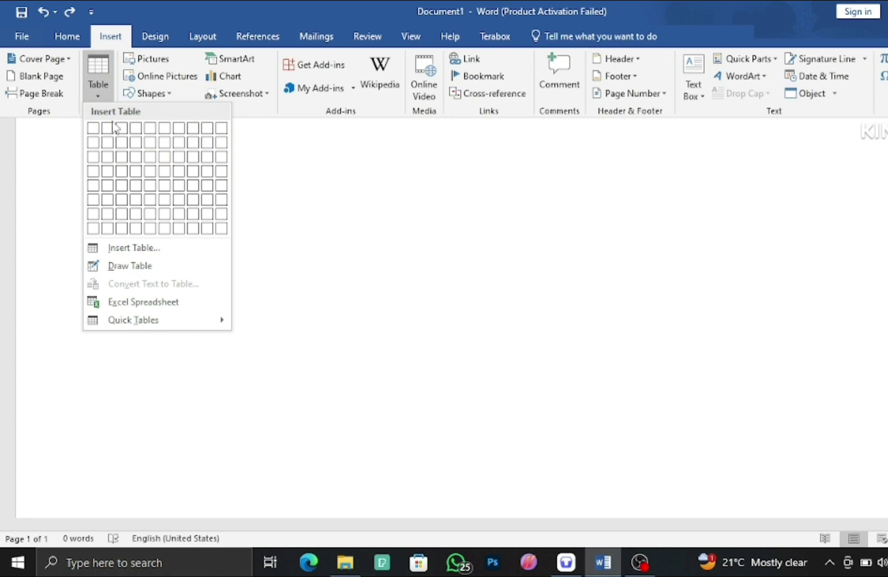
{"action": "left_click", "coordinate": [123, 172]}
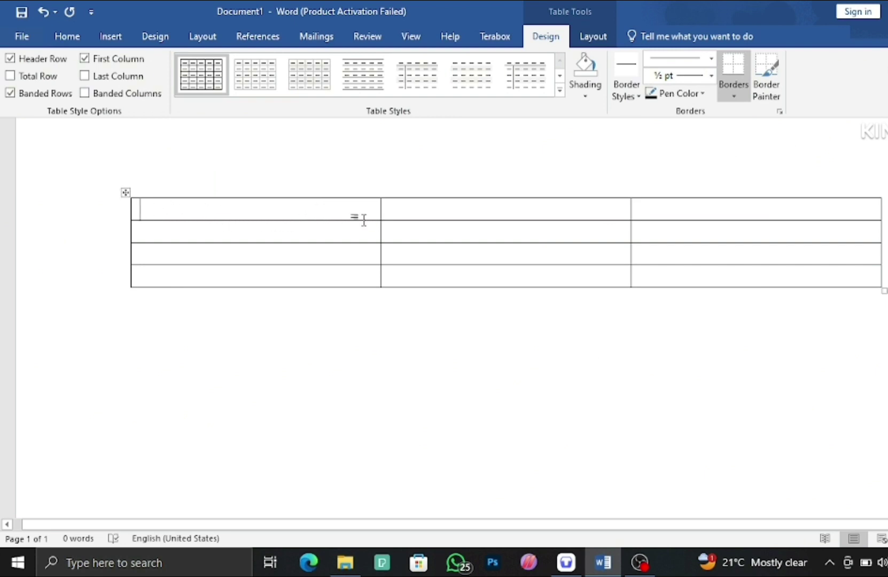
Step: Highlight the table's first column and its top row, and delete the whole table
{"action": "left_click_drag", "start_coordinate": [277, 206], "coordinate": [289, 277]}
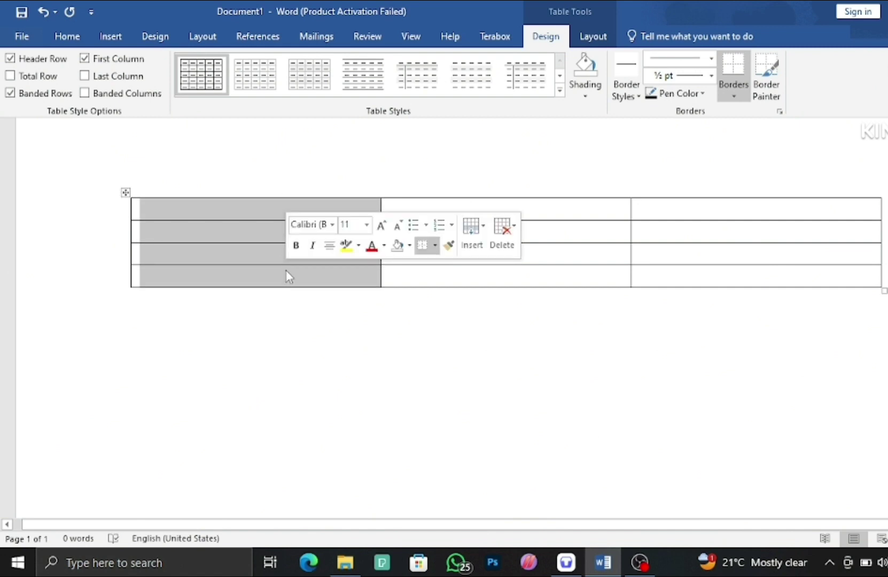
{"action": "left_click", "coordinate": [288, 276]}
{"action": "left_click_drag", "start_coordinate": [299, 213], "coordinate": [719, 212]}
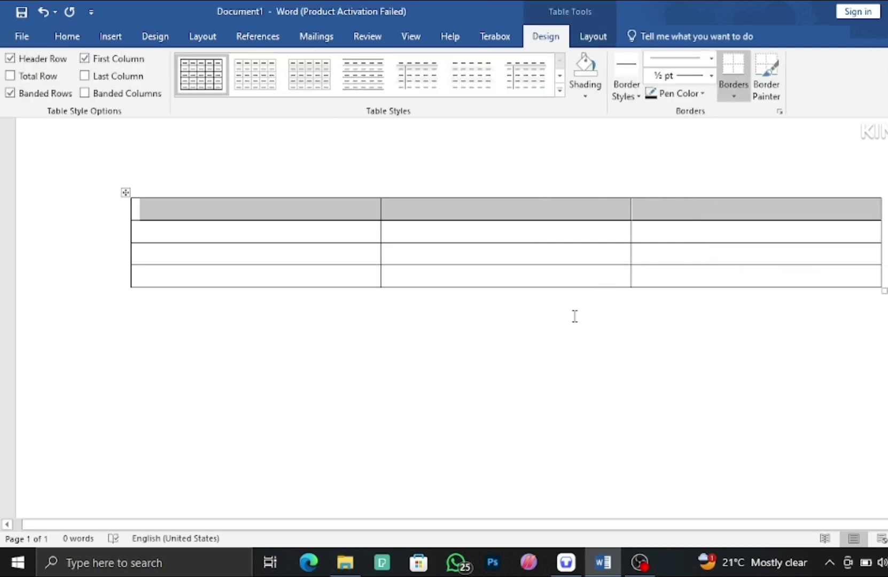
{"action": "left_click", "coordinate": [547, 313]}
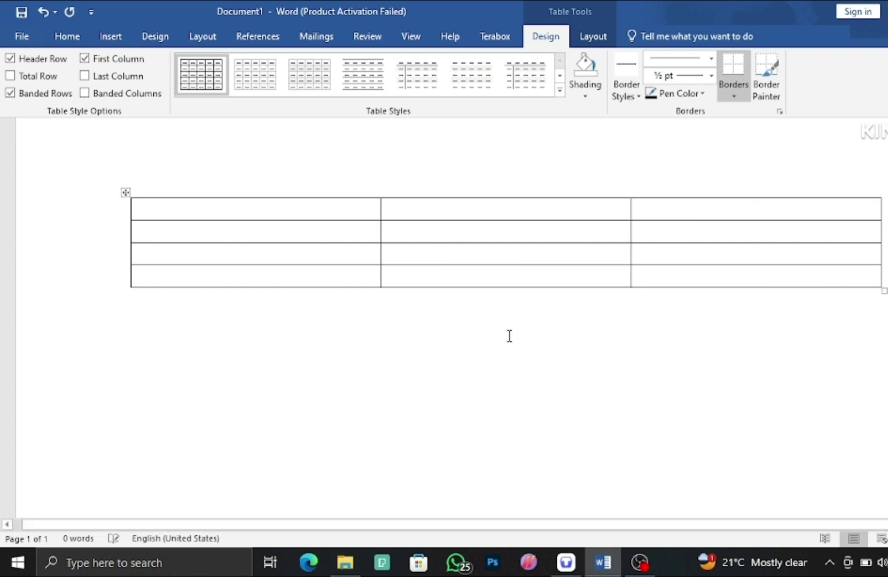
{"action": "key", "text": "ctrl+a"}
{"action": "key", "text": "Delete"}
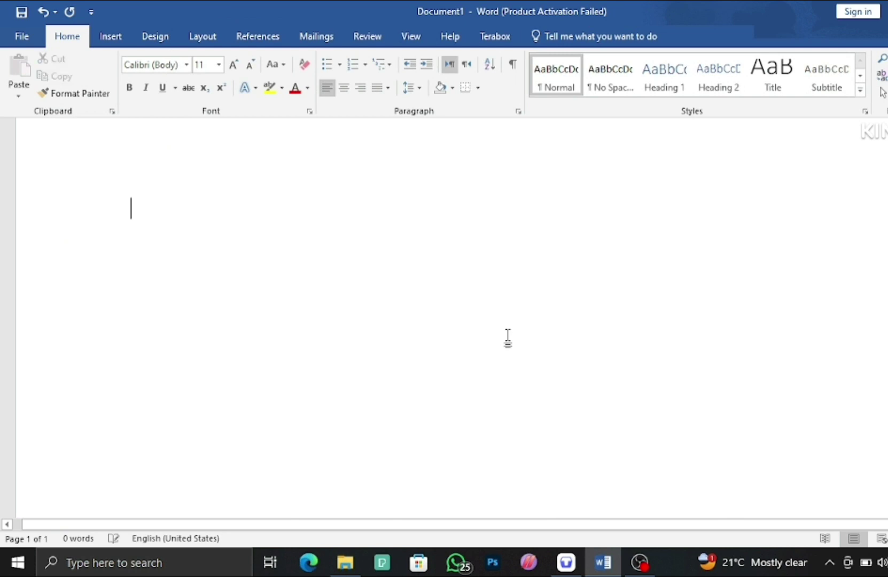
Step: Create a one-row, three-column table from a line of plus signs joined by dashes, and stretch it across the page width
{"action": "type", "text": "+"}
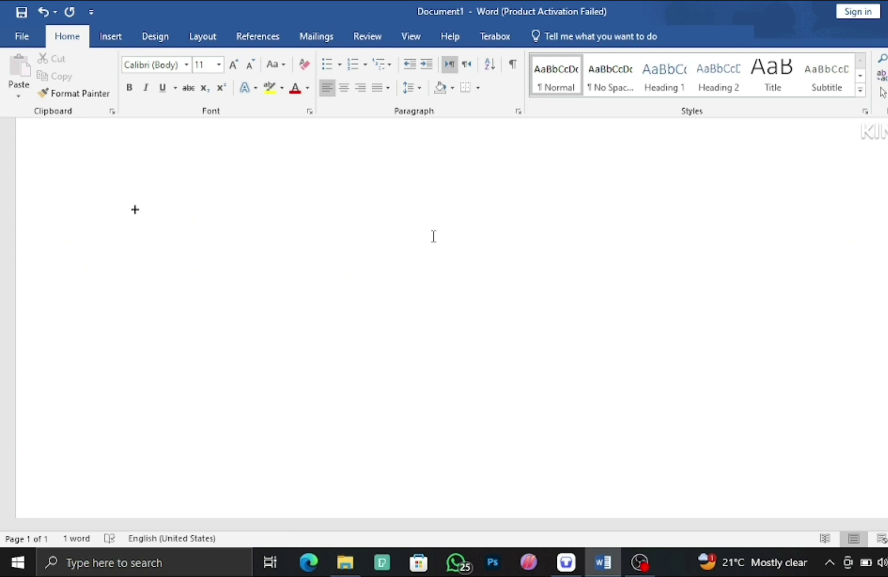
{"action": "type", "text": "-----"}
{"action": "type", "text": "------------------+"}
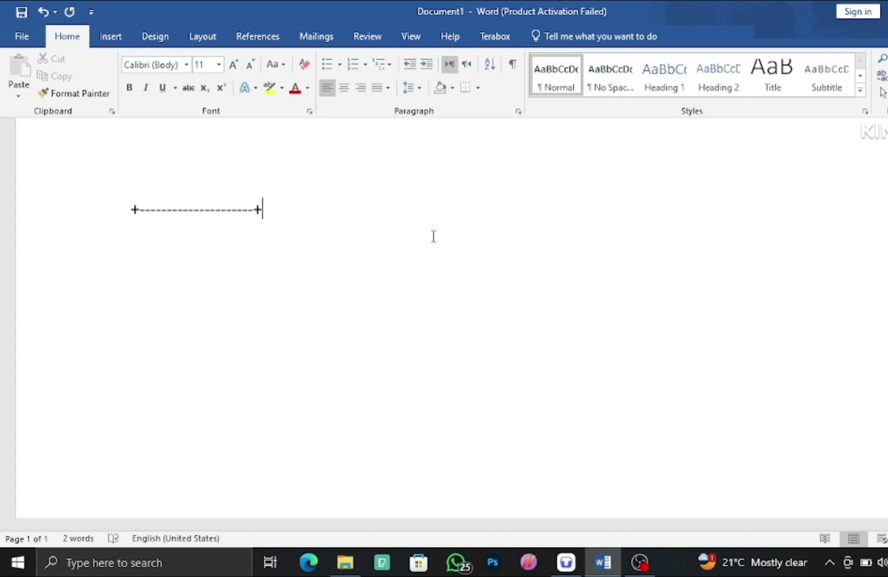
{"action": "type", "text": "--+-----------------+"}
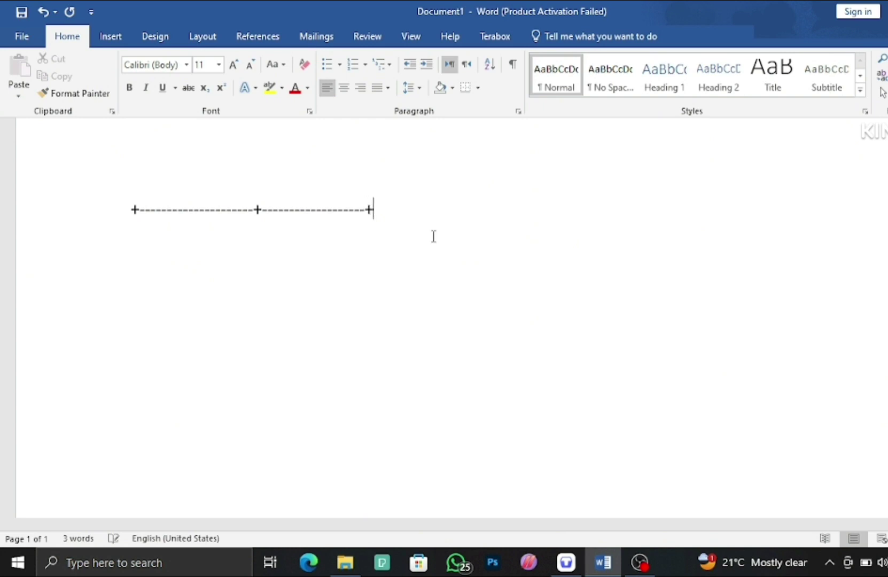
{"action": "type", "text": "-------------+"}
{"action": "key", "text": "Return"}
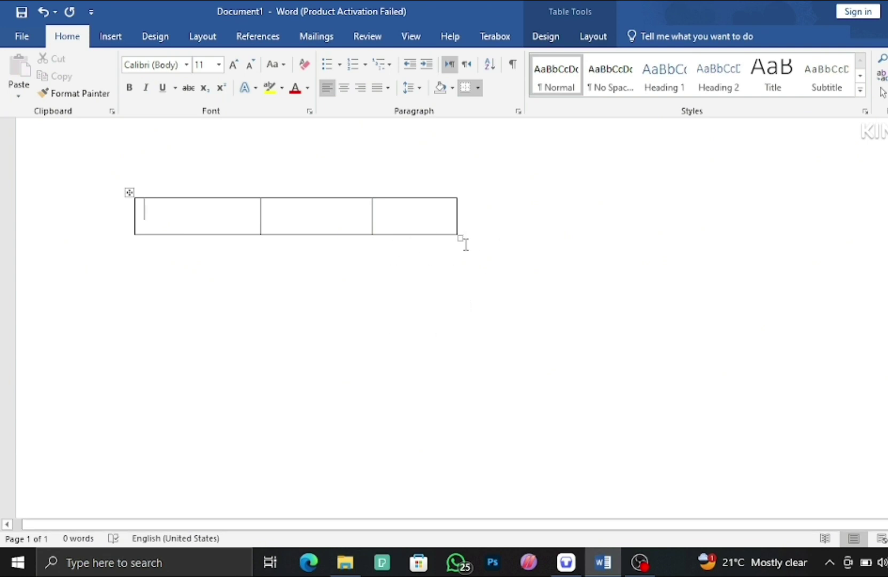
{"action": "left_click_drag", "start_coordinate": [458, 239], "coordinate": [841, 291]}
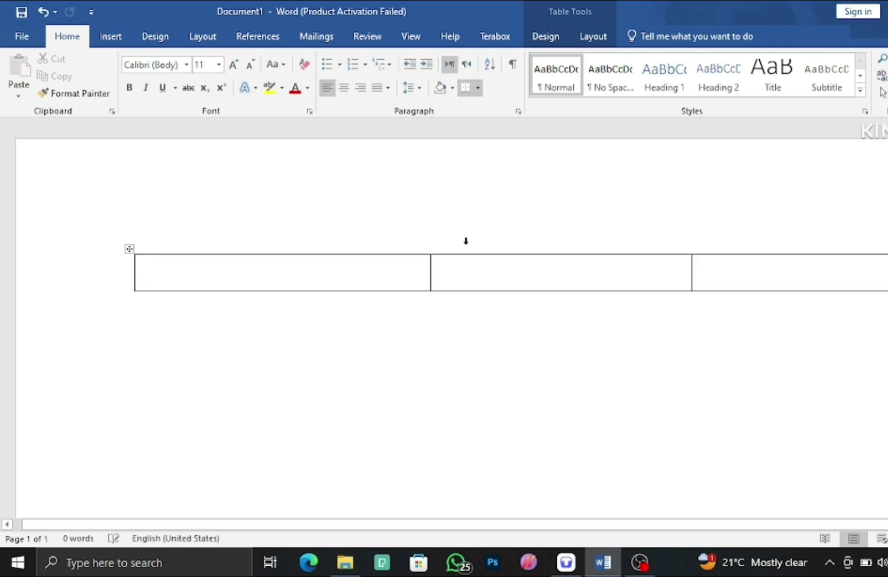
{"action": "scroll", "coordinate": [477, 311], "scroll_direction": "down", "scroll_amount": 1}
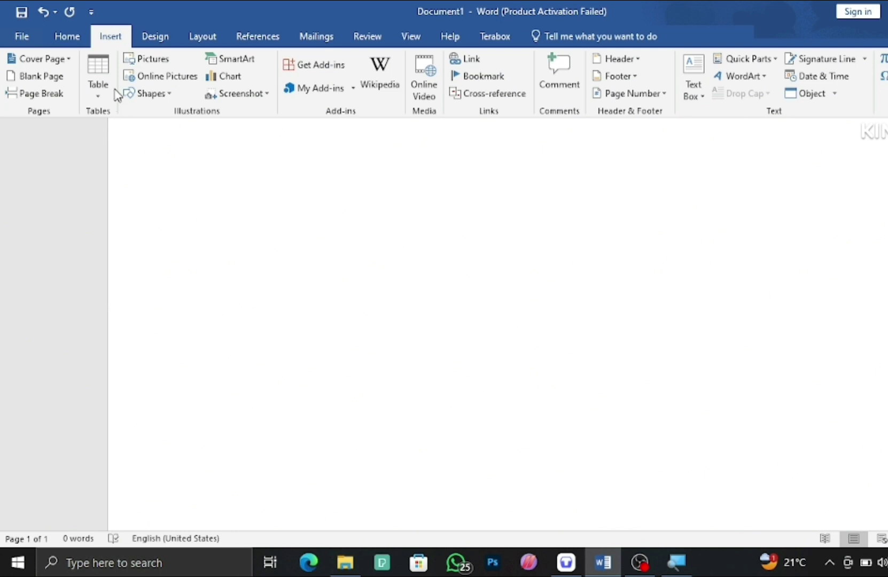
Step: Insert a table with ten columns and eight rows using the table grid
{"action": "left_click", "coordinate": [98, 80]}
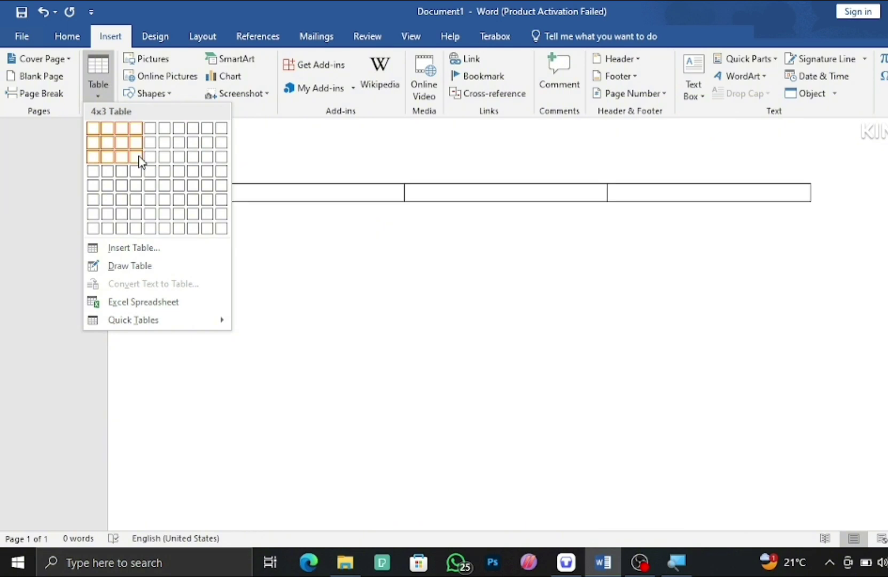
{"action": "left_click", "coordinate": [221, 228]}
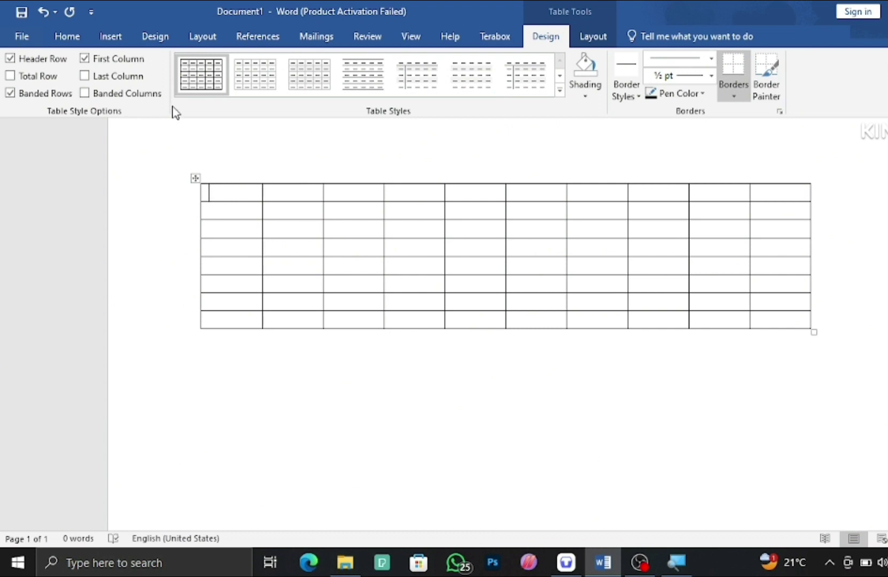
{"action": "key", "text": "ctrl+a"}
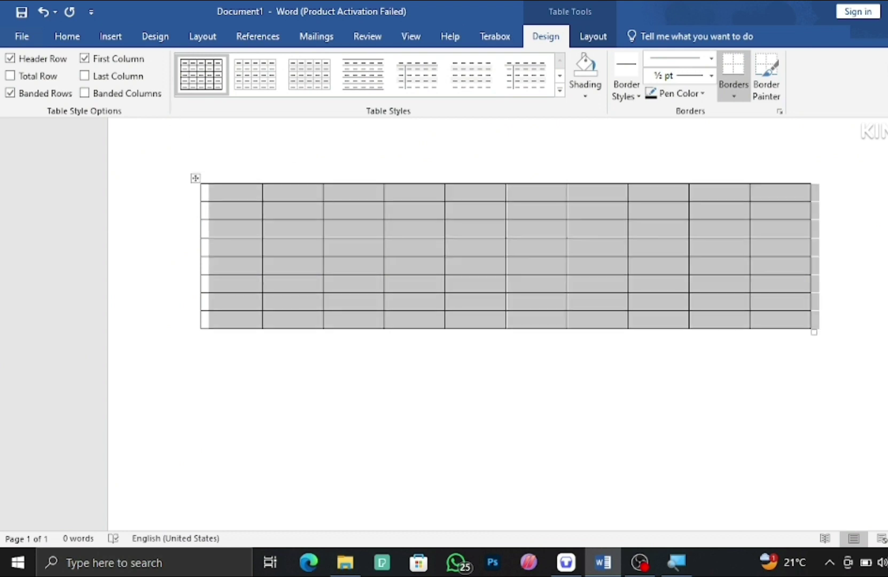
{"action": "key", "text": "Left"}
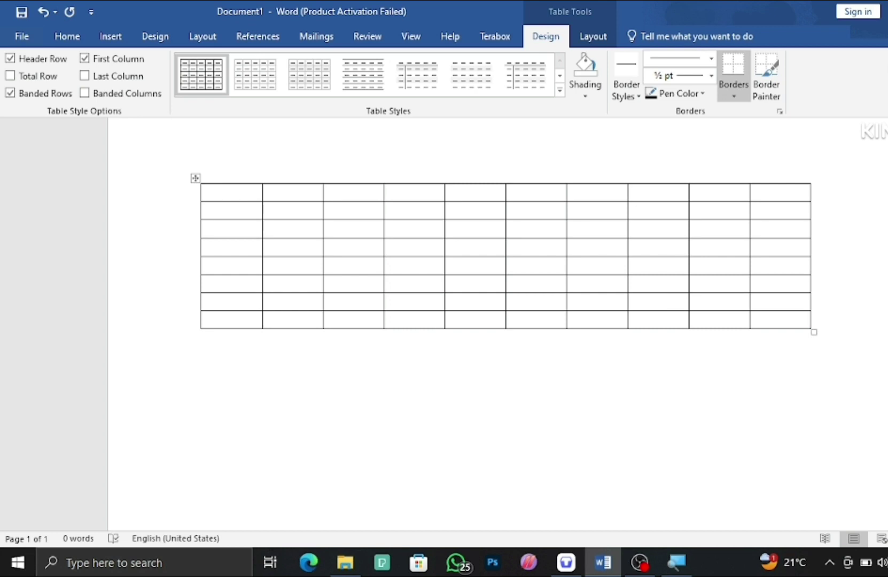
Step: Delete the existing table and insert a new one with five columns and two rows, keeping the automatic fixed column width
{"action": "key", "text": "ctrl+a"}
{"action": "key", "text": "Delete"}
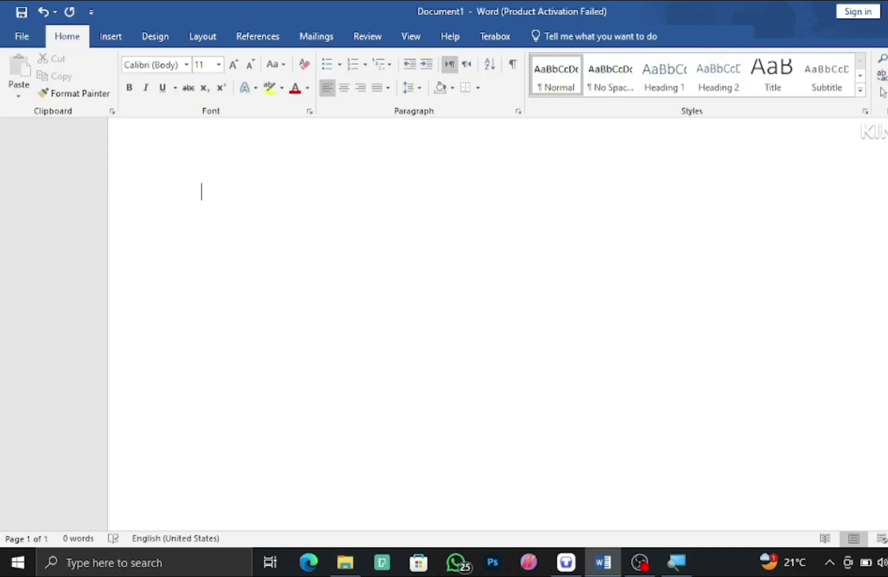
{"action": "left_click", "coordinate": [124, 38]}
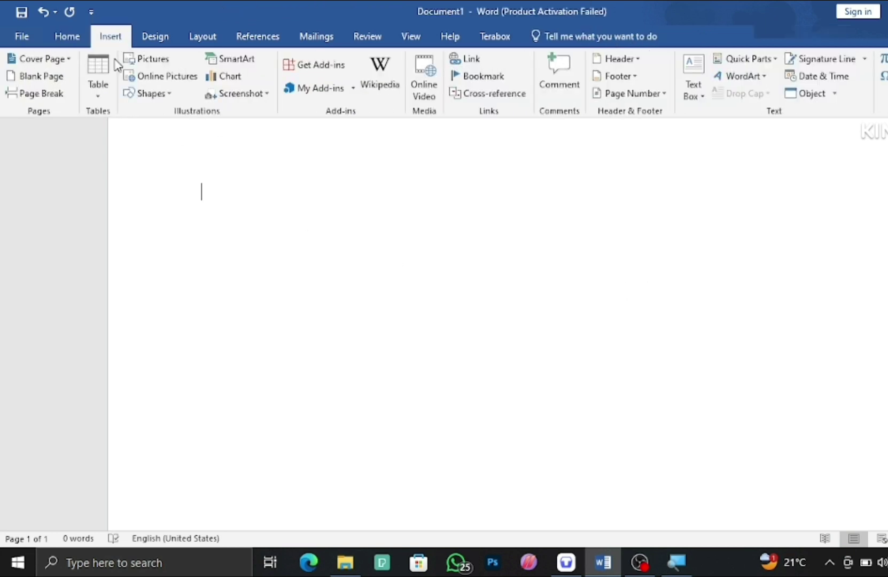
{"action": "left_click", "coordinate": [101, 95]}
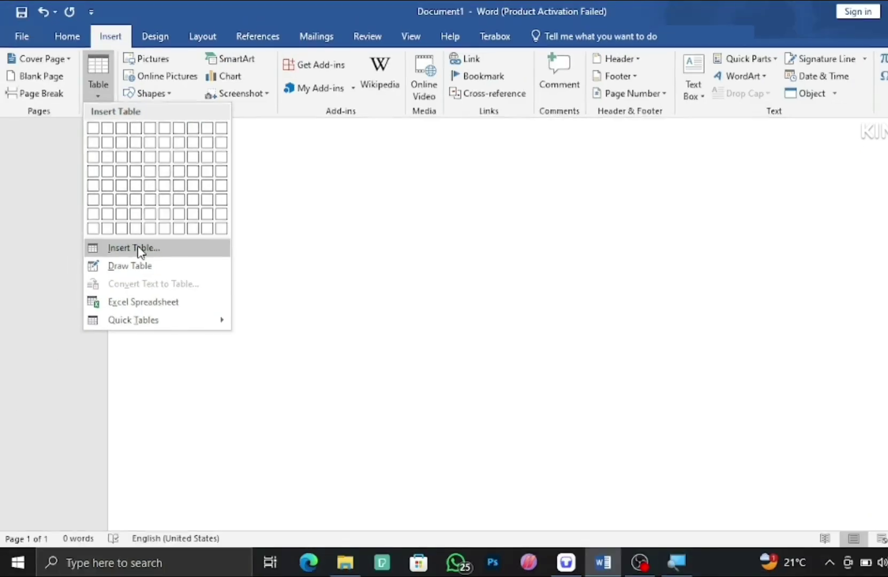
{"action": "left_click", "coordinate": [142, 250]}
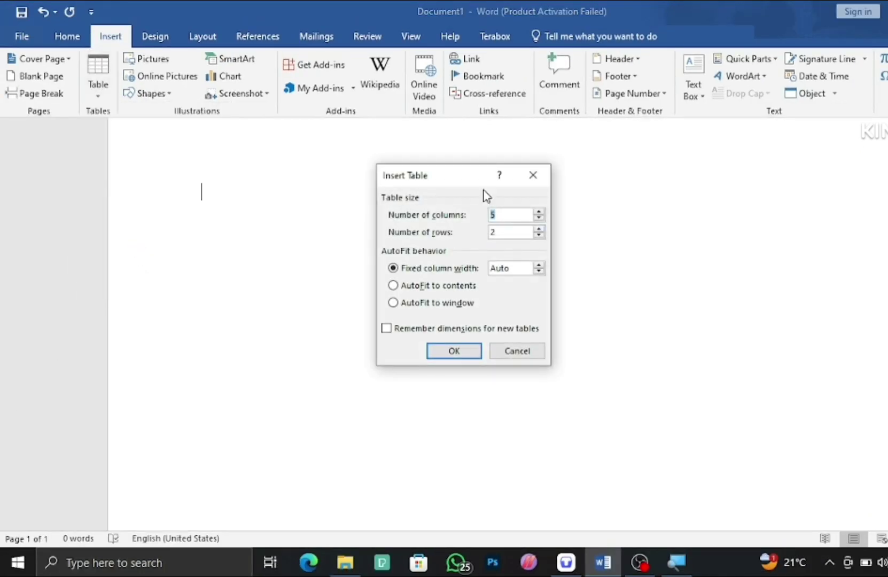
{"action": "left_click_drag", "start_coordinate": [468, 179], "coordinate": [435, 163]}
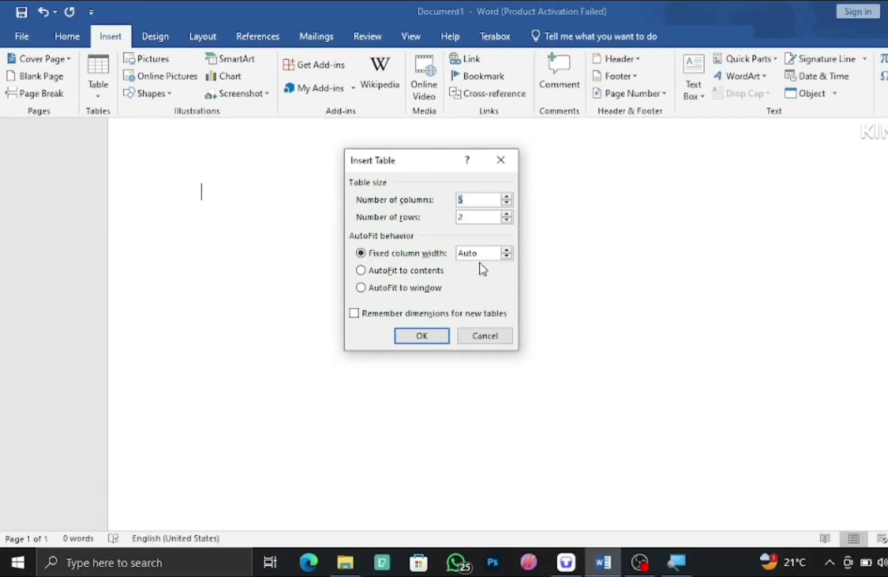
{"action": "left_click", "coordinate": [421, 335]}
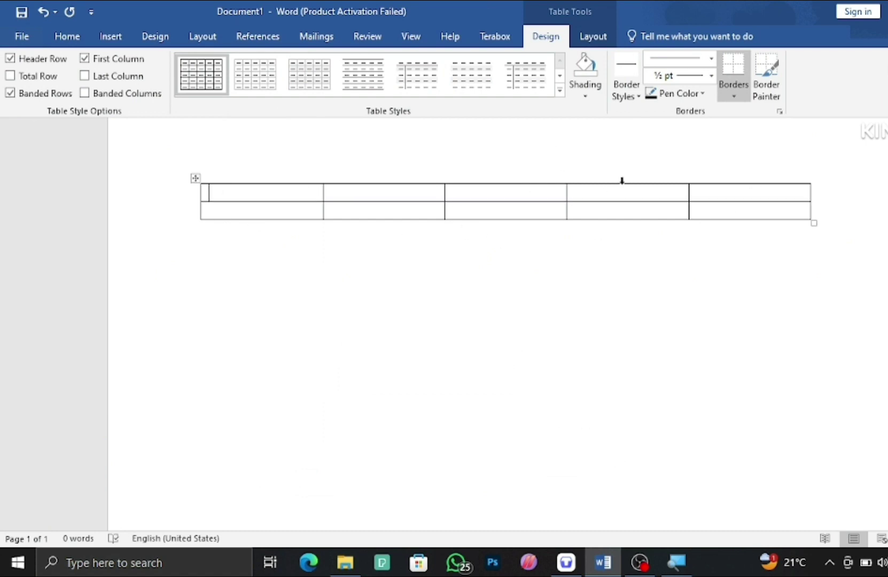
Step: Enter "Last Name" in the last cell of the second row and add a new row below it
{"action": "left_click", "coordinate": [737, 214]}
{"action": "type", "text": "Last Name"}
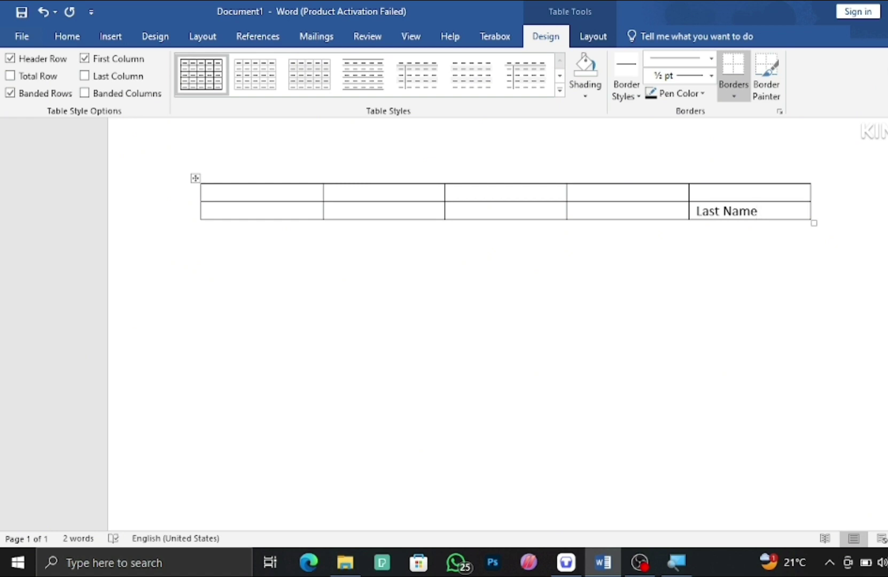
{"action": "key", "text": "Tab"}
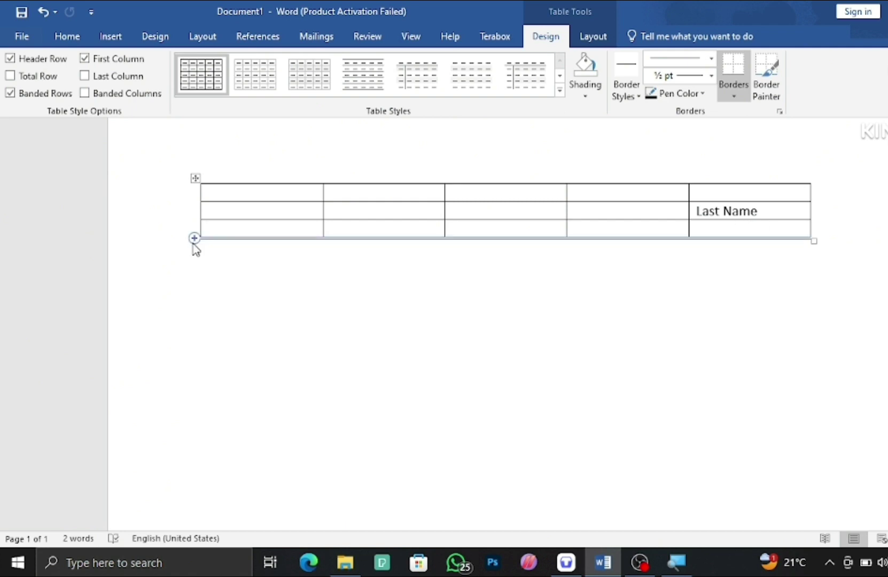
Step: Insert a series of additional empty rows below the table's third row
{"action": "left_click", "coordinate": [194, 238]}
{"action": "left_click", "coordinate": [195, 238]}
{"action": "left_click", "coordinate": [194, 239]}
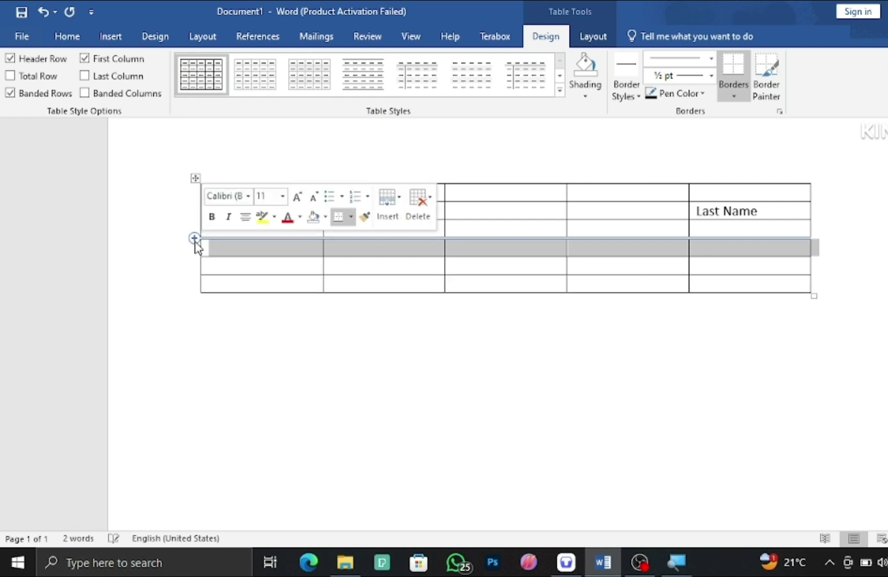
{"action": "left_click", "coordinate": [195, 239]}
{"action": "left_click", "coordinate": [195, 238]}
{"action": "left_click", "coordinate": [194, 239]}
{"action": "left_click", "coordinate": [195, 239]}
{"action": "left_click", "coordinate": [195, 238]}
{"action": "left_click", "coordinate": [195, 239]}
{"action": "left_click", "coordinate": [194, 239]}
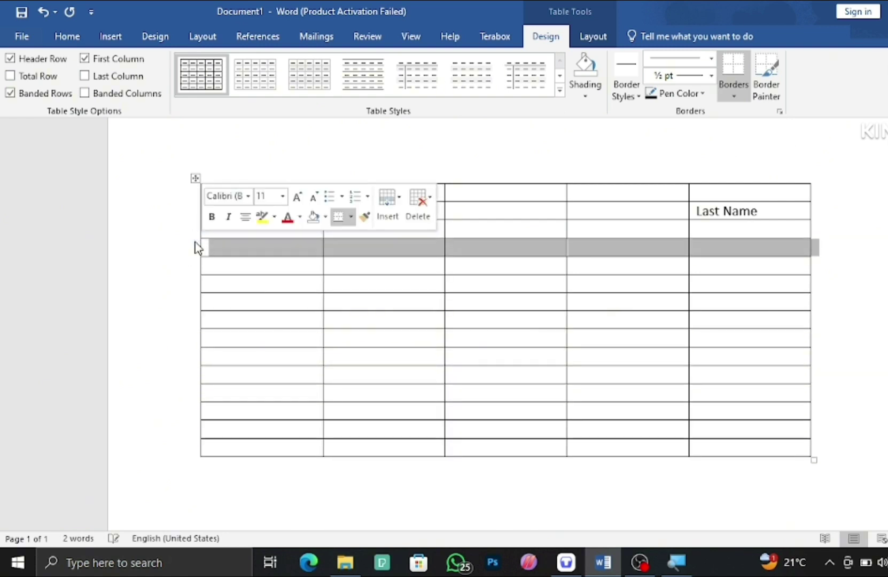
{"action": "left_click", "coordinate": [195, 238]}
{"action": "left_click", "coordinate": [194, 239]}
{"action": "left_click", "coordinate": [194, 239]}
Step: Undo the last six row insertions and delete the whole table
{"action": "key", "text": "ctrl+z"}
{"action": "key", "text": "ctrl+z"}
{"action": "key", "text": "ctrl+z"}
{"action": "key", "text": "ctrl+z"}
{"action": "key", "text": "ctrl+z"}
{"action": "key", "text": "ctrl+z"}
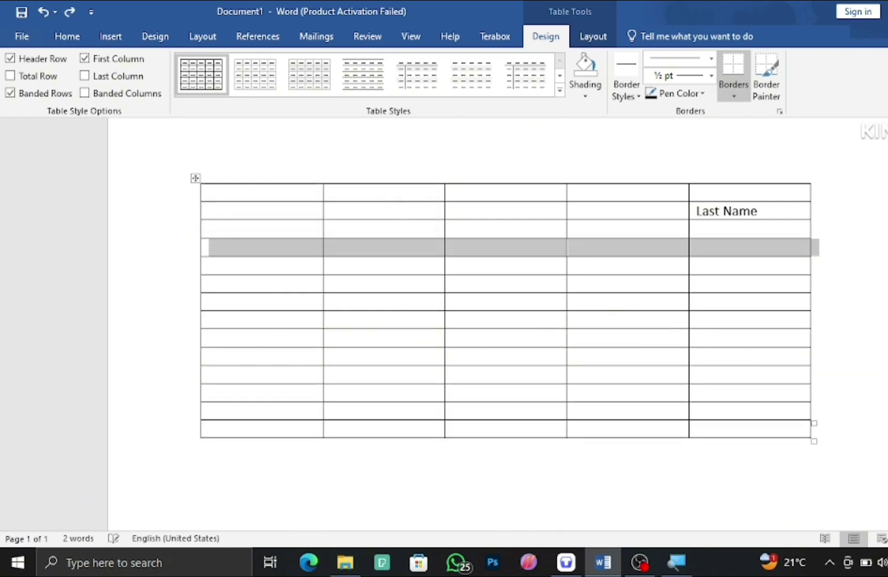
{"action": "key", "text": "ctrl+a"}
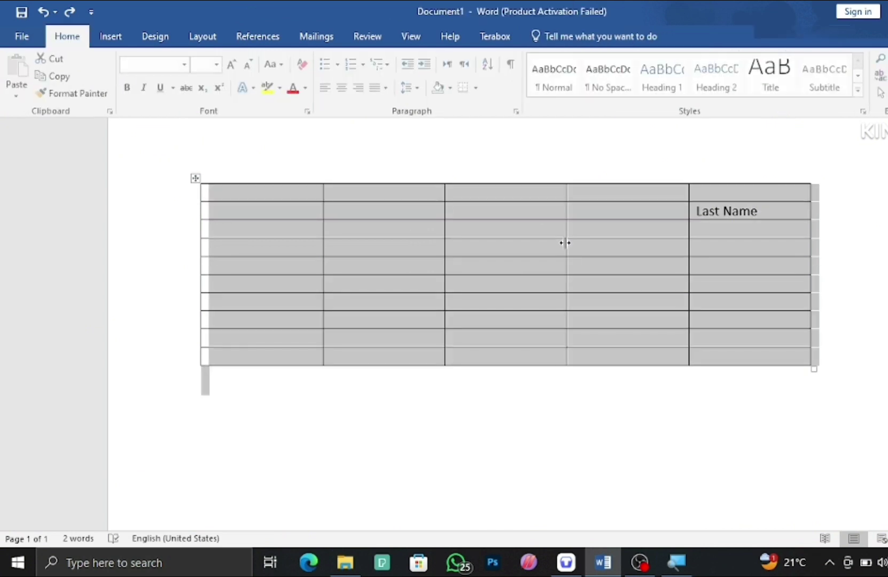
{"action": "key", "text": "Delete"}
Step: Draw the outer border of a table about 5.64" wide and 2.74" high with Draw Table
{"action": "left_click", "coordinate": [110, 36]}
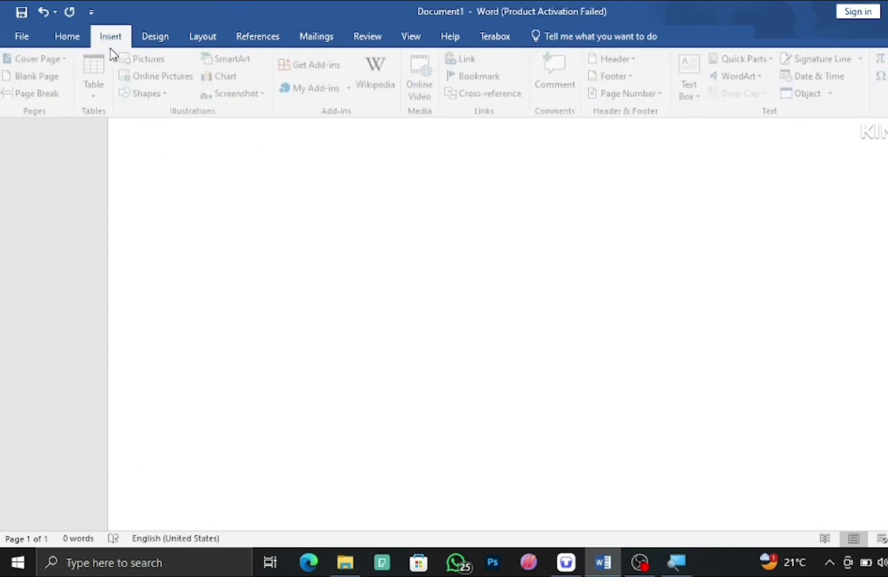
{"action": "left_click", "coordinate": [98, 80]}
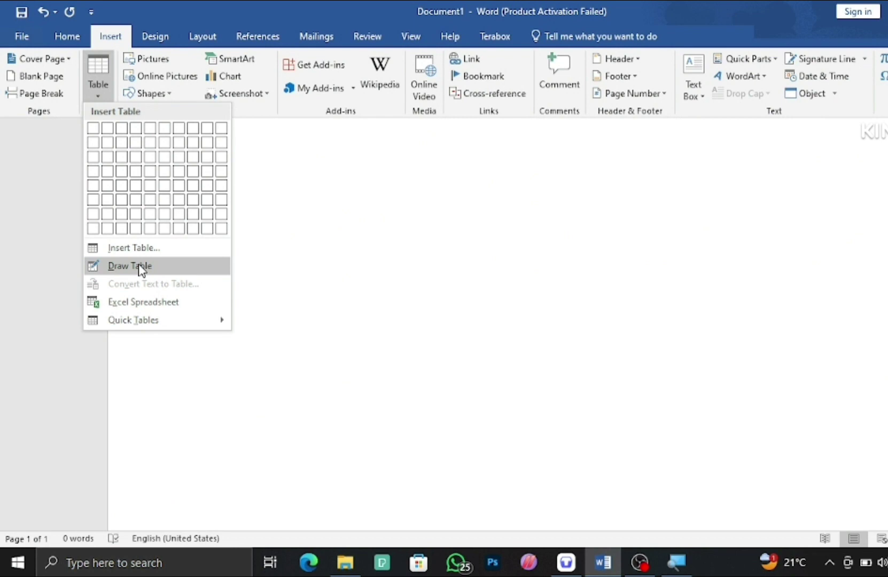
{"action": "left_click", "coordinate": [141, 269]}
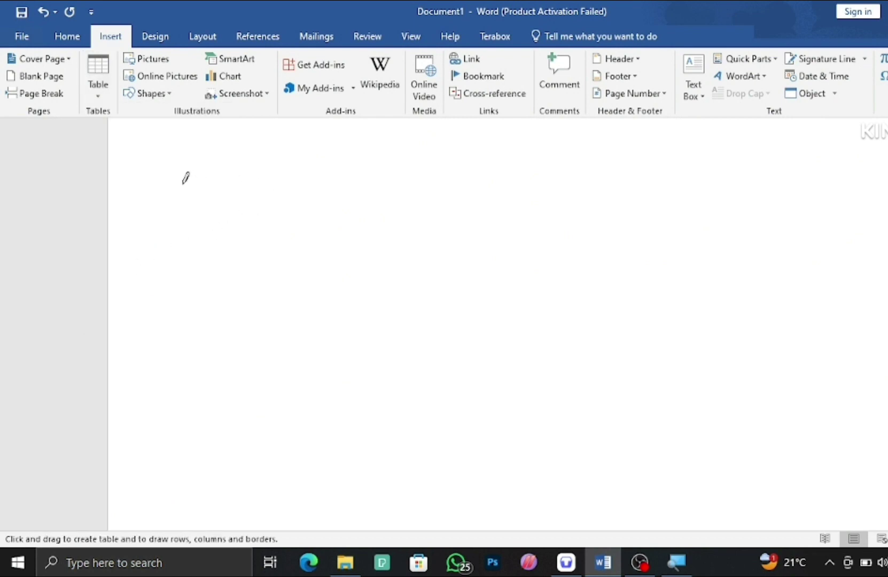
{"action": "mouse_move", "coordinate": [183, 186]}
{"action": "left_mouse_down"}
{"action": "mouse_move", "coordinate": [716, 192]}
{"action": "mouse_move", "coordinate": [712, 442]}
{"action": "left_mouse_up"}
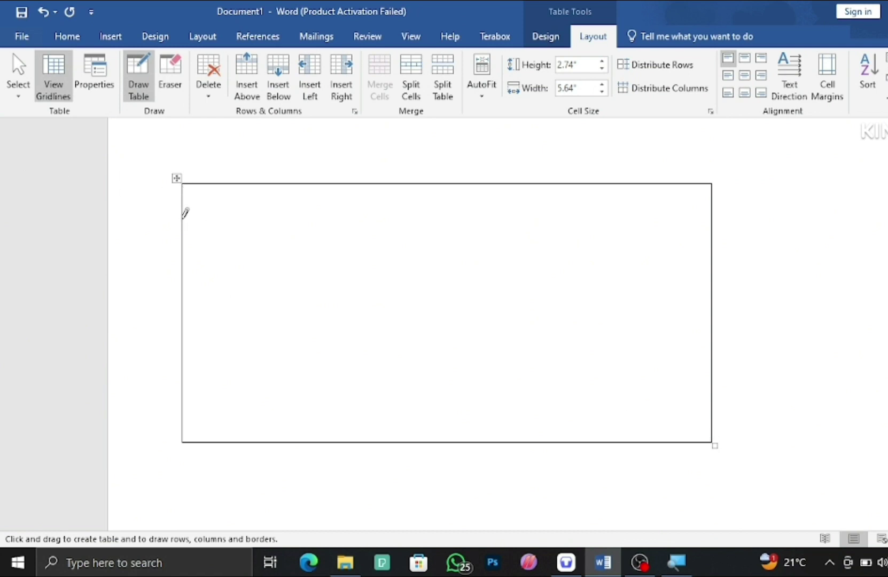
Step: Divide the drawn table with three horizontal and two vertical lines, making the first row about 0.37" high and the first column about 0.66" wide
{"action": "mouse_move", "coordinate": [183, 217]}
{"action": "left_mouse_down"}
{"action": "mouse_move", "coordinate": [542, 226]}
{"action": "mouse_move", "coordinate": [726, 218]}
{"action": "mouse_move", "coordinate": [708, 217]}
{"action": "left_mouse_up"}
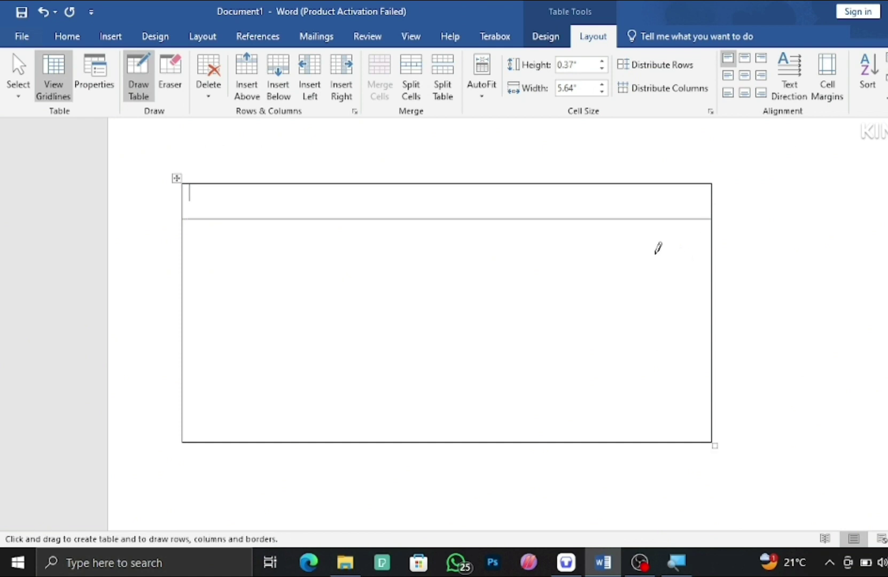
{"action": "left_click_drag", "start_coordinate": [628, 181], "coordinate": [630, 297]}
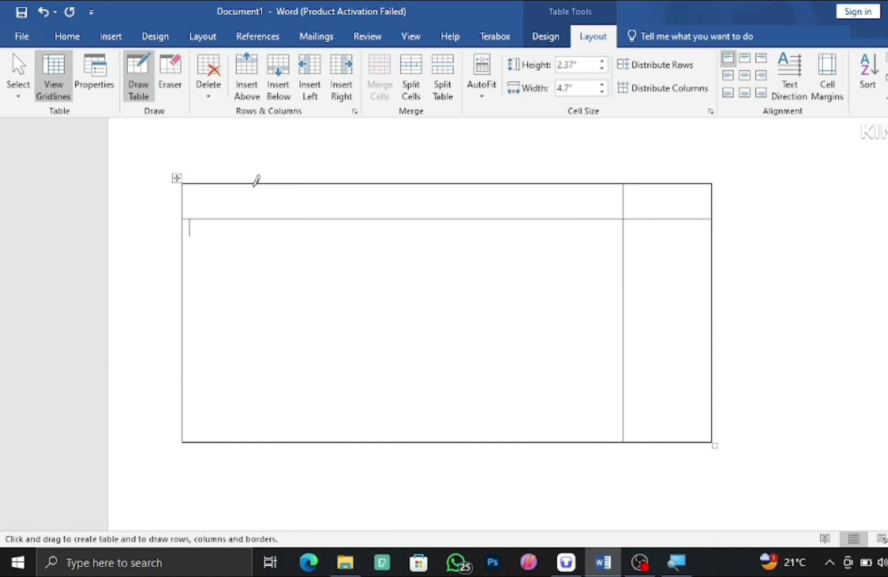
{"action": "left_click_drag", "start_coordinate": [254, 186], "coordinate": [234, 394]}
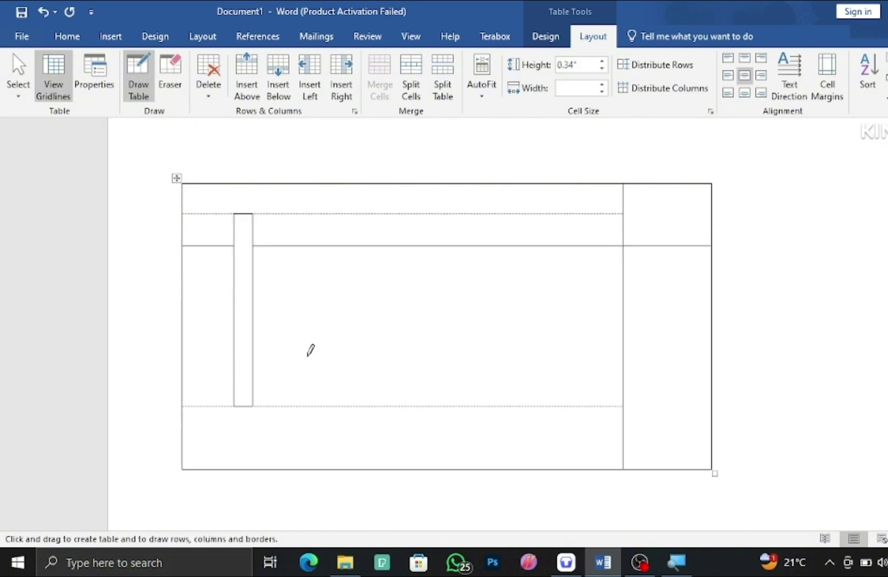
{"action": "key", "text": "ctrl+z"}
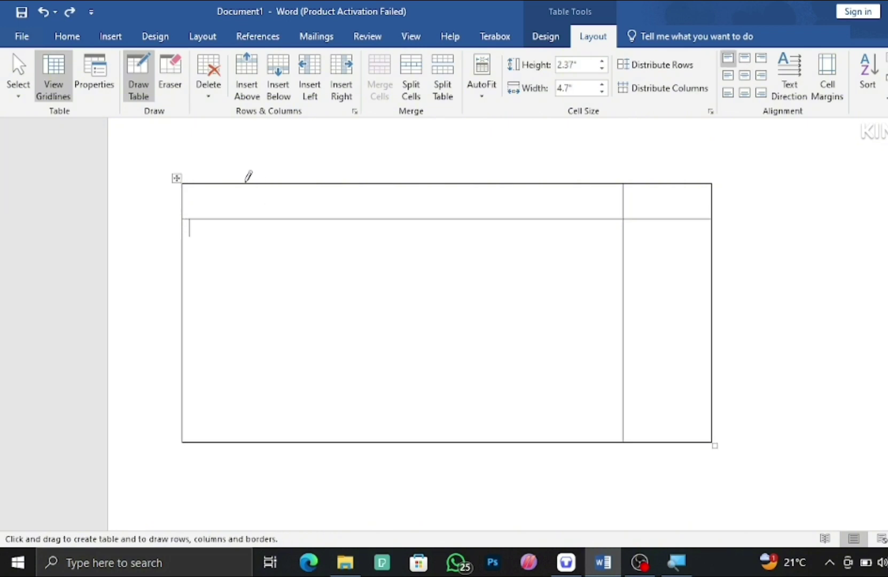
{"action": "left_click_drag", "start_coordinate": [246, 182], "coordinate": [240, 347]}
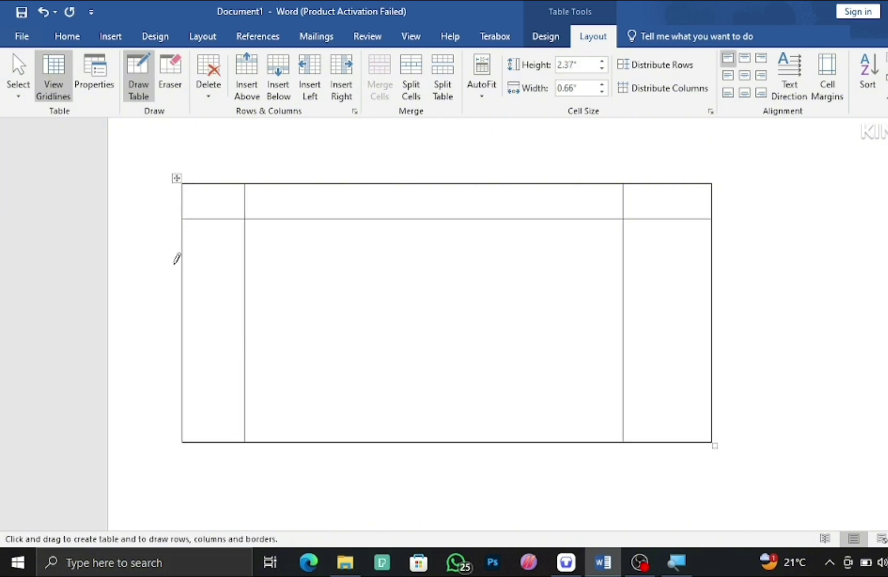
{"action": "left_click_drag", "start_coordinate": [187, 326], "coordinate": [705, 327]}
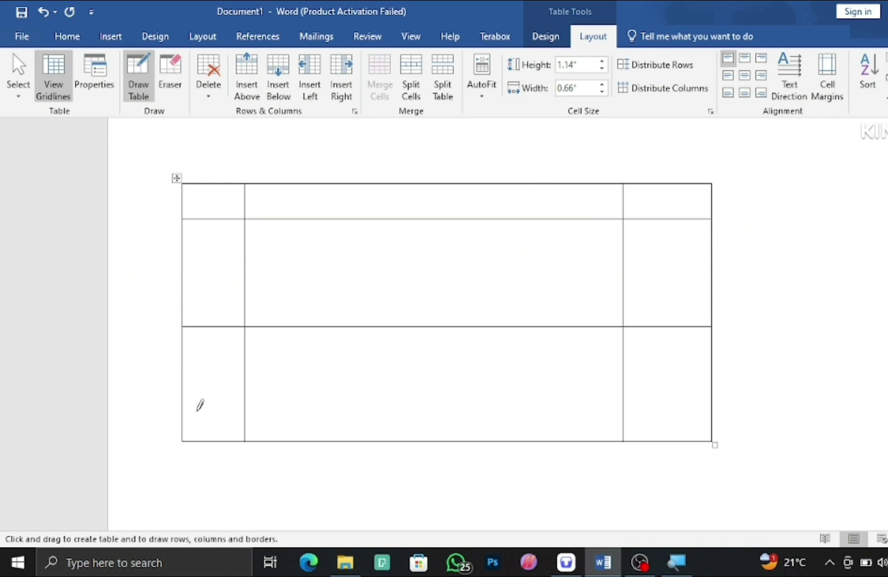
{"action": "mouse_move", "coordinate": [187, 418]}
{"action": "left_mouse_down"}
{"action": "mouse_move", "coordinate": [565, 405]}
{"action": "mouse_move", "coordinate": [690, 423]}
{"action": "left_mouse_up"}
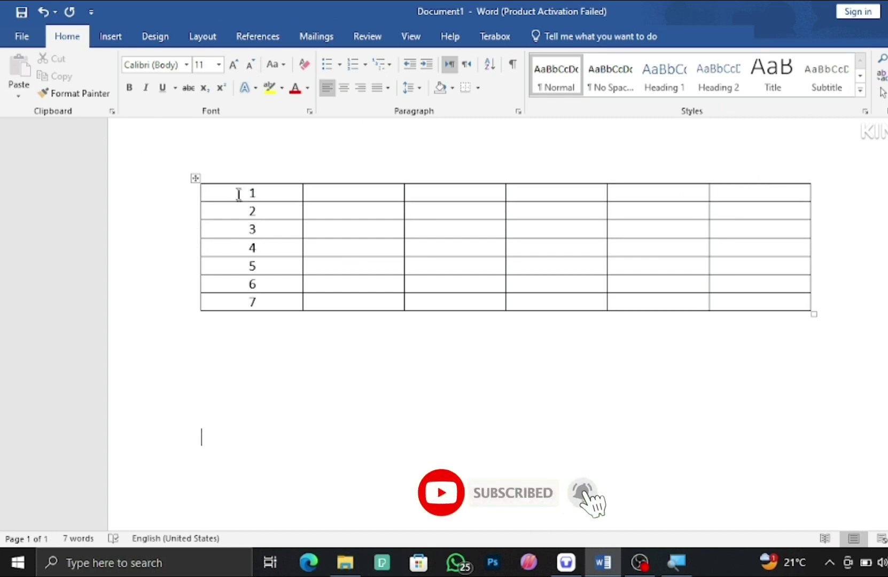
Step: Try right and left alignment on the numbers in the first column and return them to centered
{"action": "left_click_drag", "start_coordinate": [238, 193], "coordinate": [283, 299]}
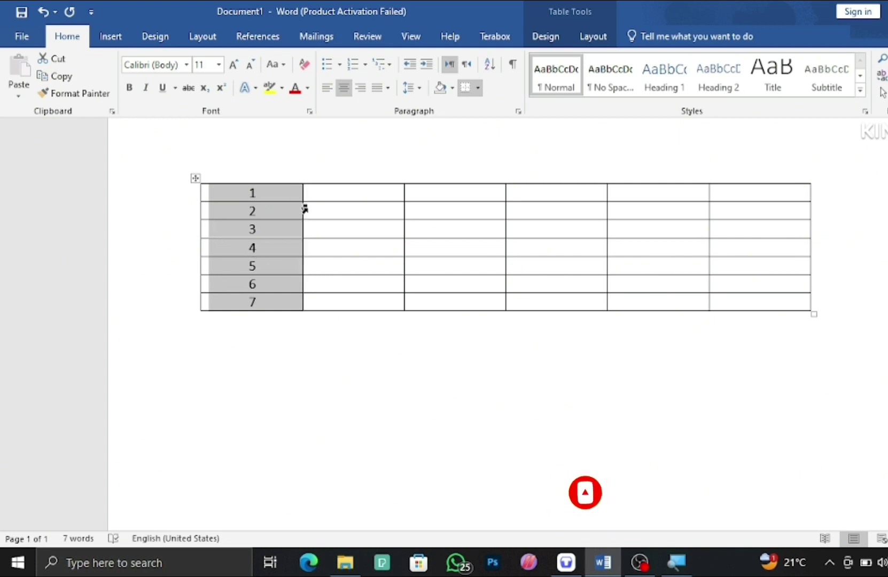
{"action": "left_click", "coordinate": [359, 93]}
{"action": "left_click", "coordinate": [386, 88]}
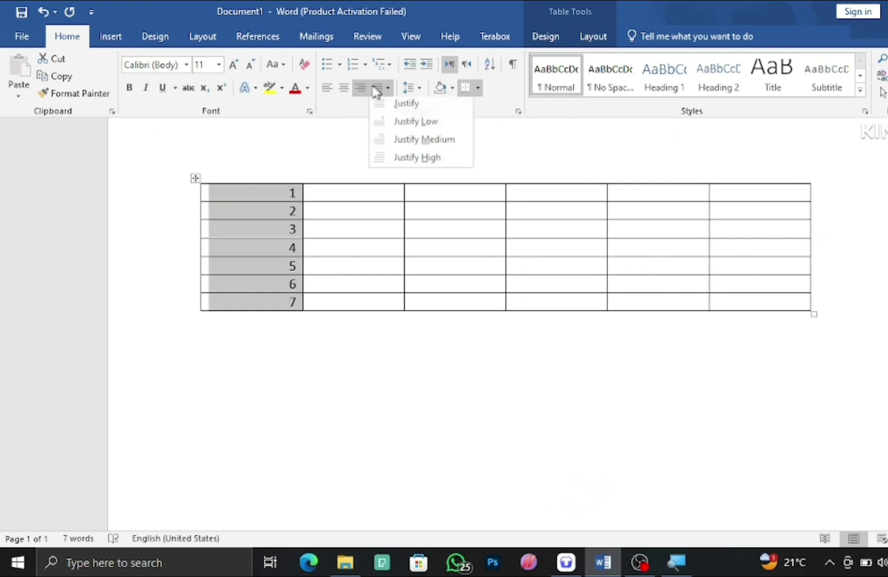
{"action": "left_click", "coordinate": [326, 88]}
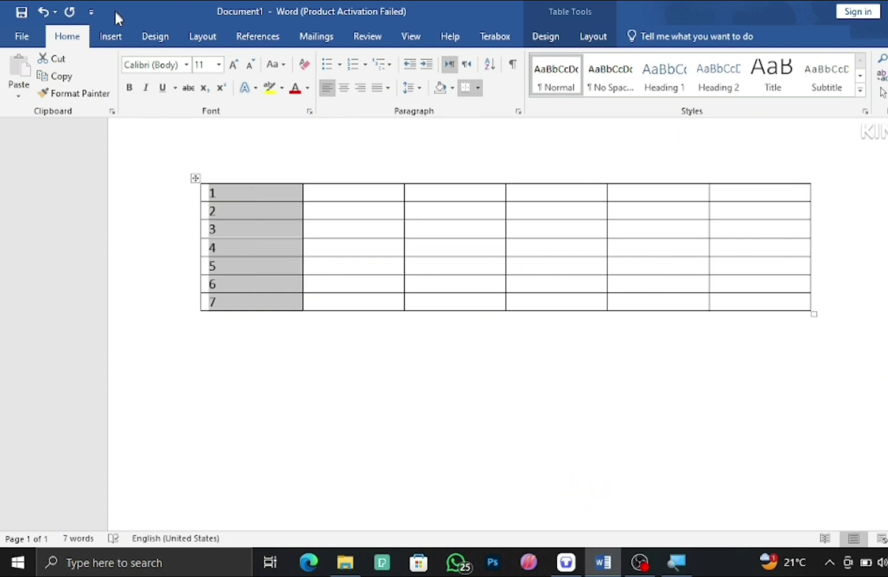
{"action": "left_click", "coordinate": [344, 90]}
Step: Split the numbered table so that rows 4 to 7 form a separate table below rows 1 to 3
{"action": "left_click", "coordinate": [111, 38]}
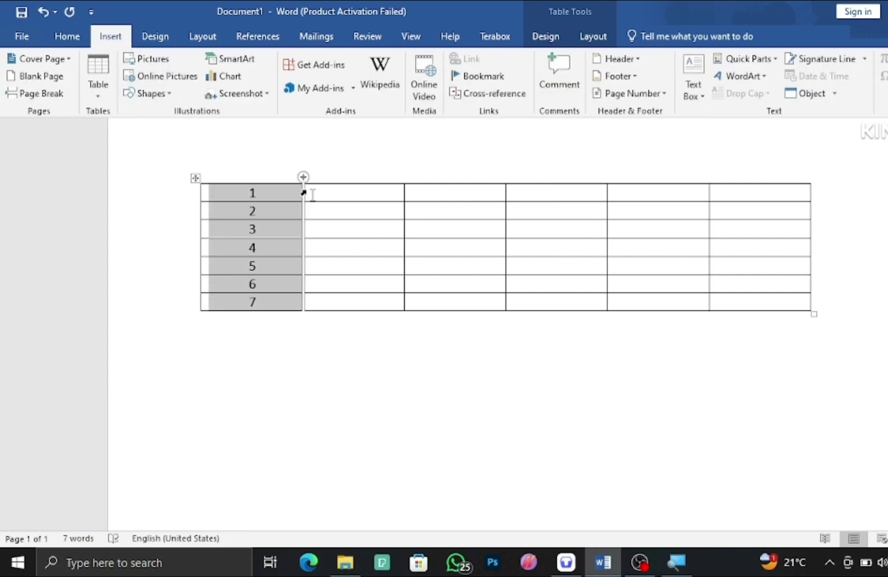
{"action": "left_click", "coordinate": [348, 233]}
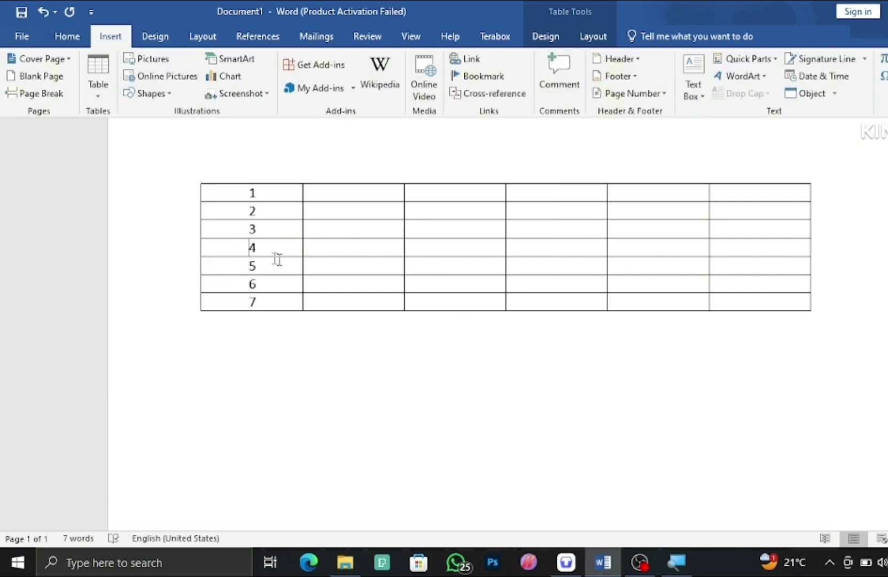
{"action": "left_click_drag", "start_coordinate": [275, 258], "coordinate": [770, 301]}
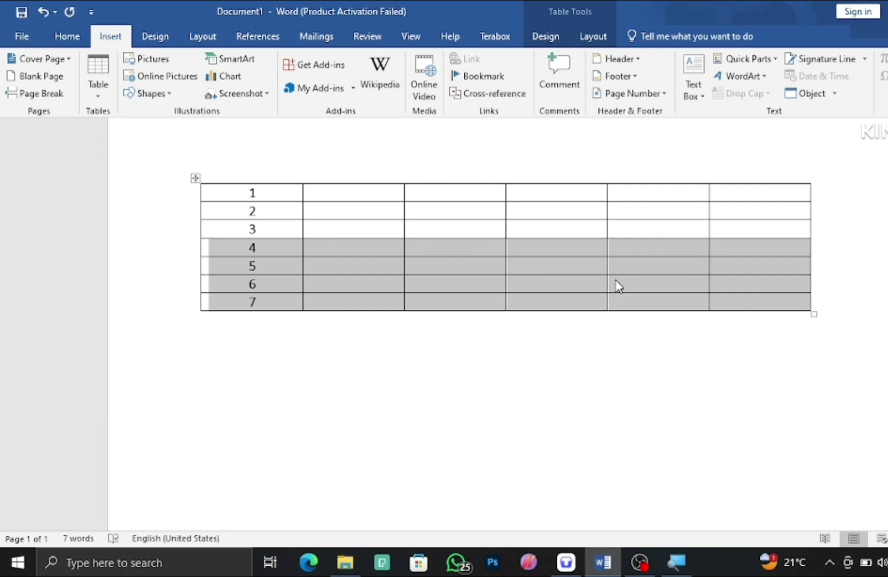
{"action": "key", "text": "ctrl+shift+Return"}
{"action": "key", "text": "ctrl+shift+Return"}
{"action": "key", "text": "ctrl+shift+Return"}
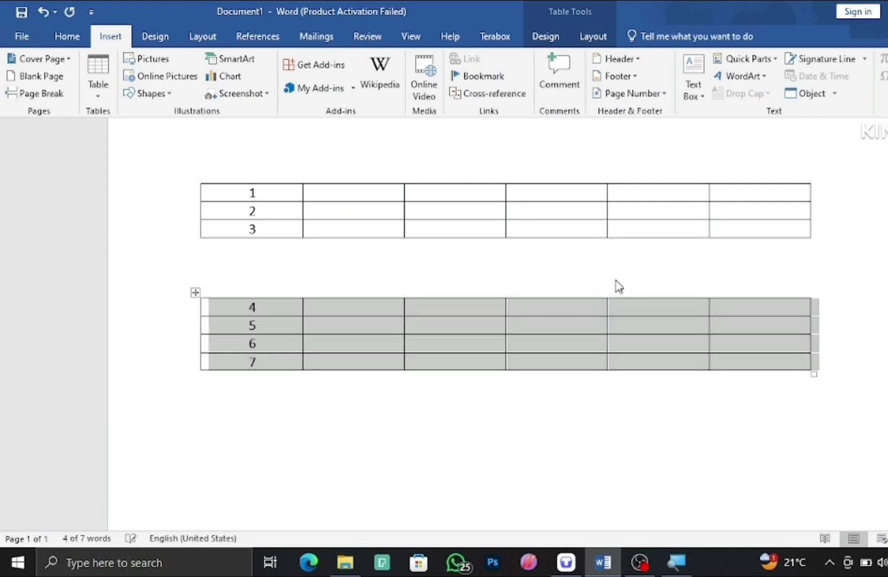
Step: Undo the table split and redo it, ending with nothing selected
{"action": "key", "text": "ctrl+z"}
{"action": "key", "text": "ctrl+z"}
{"action": "key", "text": "ctrl+z"}
{"action": "key", "text": "ctrl+y"}
{"action": "key", "text": "ctrl+y"}
{"action": "key", "text": "ctrl+y"}
{"action": "key", "text": "Down"}
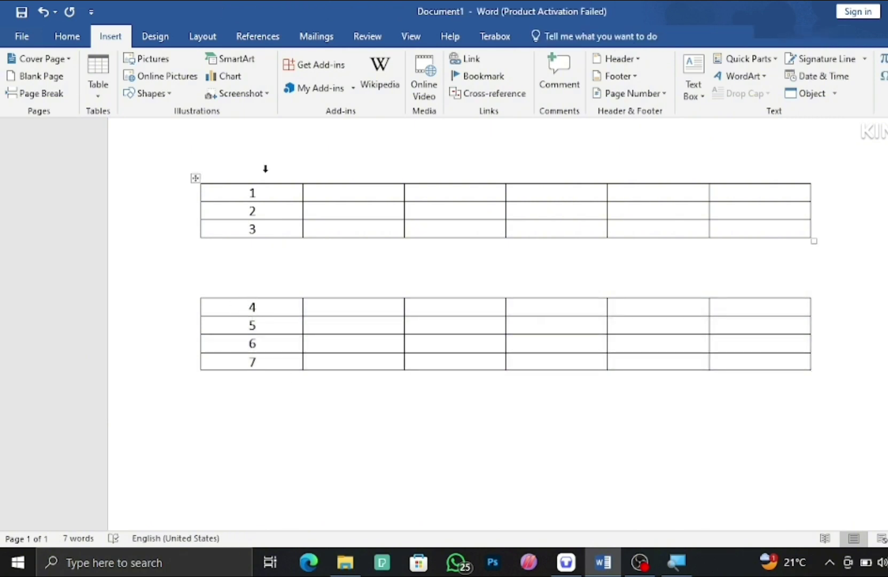
Step: Move row 4 from the lower table up to the end of the upper table
{"action": "left_click", "coordinate": [249, 307]}
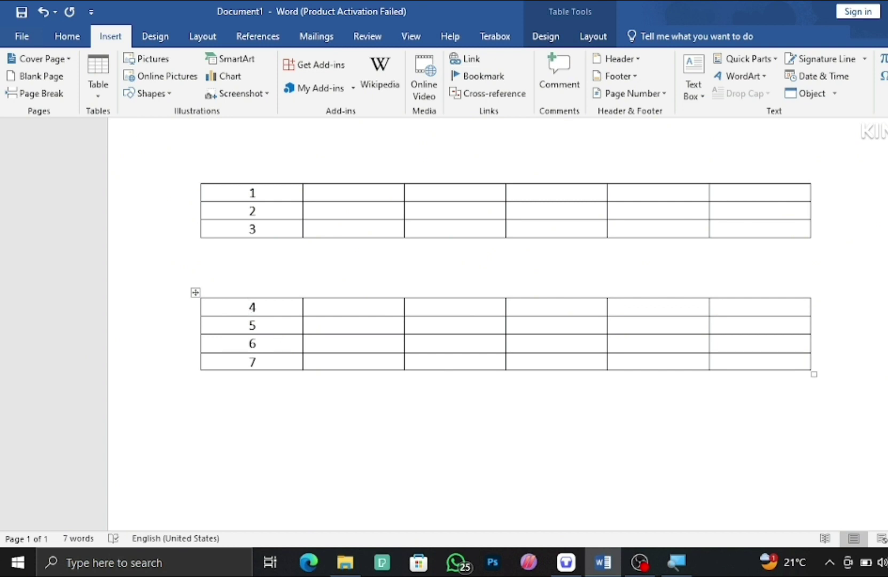
{"action": "key", "text": "alt+shift+Up"}
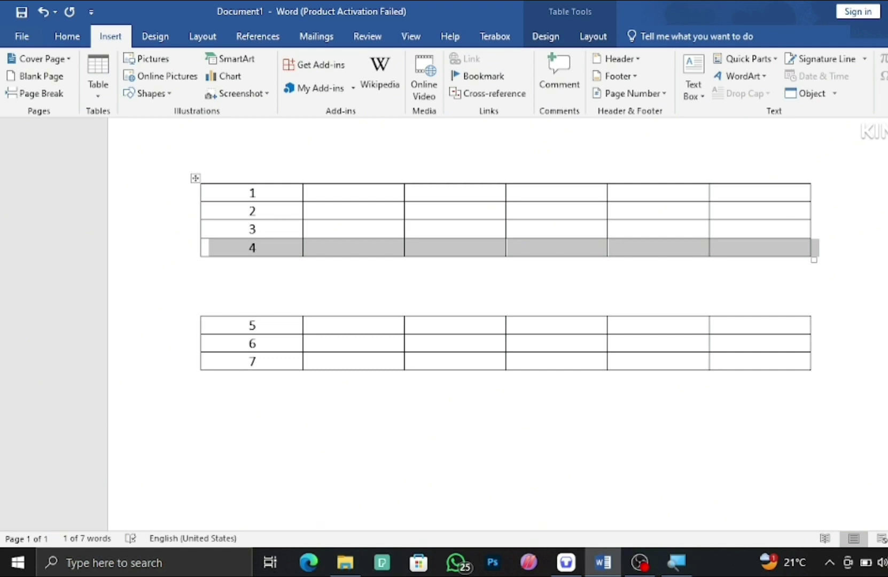
Step: Move row 4 down until it stands alone below the lower table, and return it to the end of the upper table
{"action": "key", "text": "alt+shift+Down"}
{"action": "key", "text": "alt+shift+Down"}
{"action": "key", "text": "alt+shift+Down"}
{"action": "key", "text": "alt+shift+Down"}
{"action": "key", "text": "alt+shift+Down"}
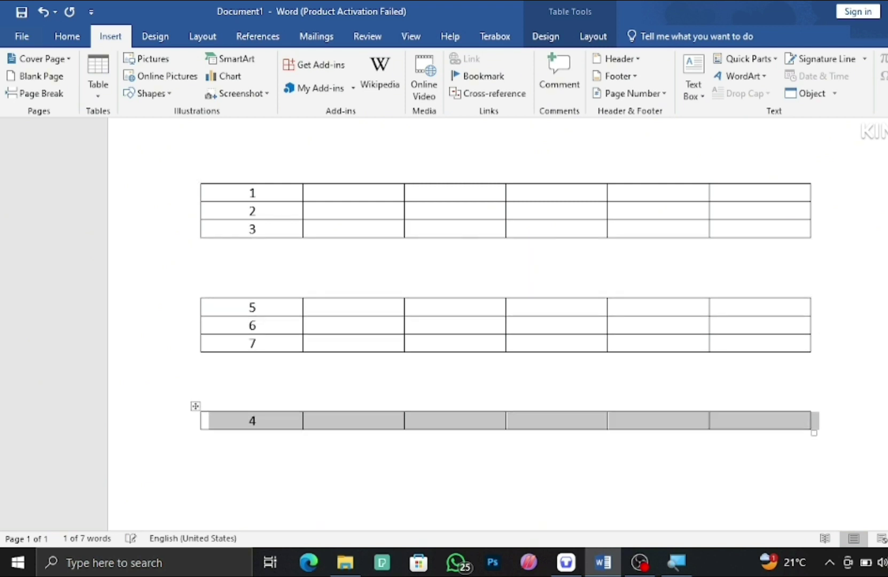
{"action": "key", "text": "alt+shift+Up"}
{"action": "key", "text": "alt+shift+Up"}
{"action": "key", "text": "alt+shift+Up"}
{"action": "key", "text": "alt+shift+Up"}
{"action": "key", "text": "alt+shift+Up"}
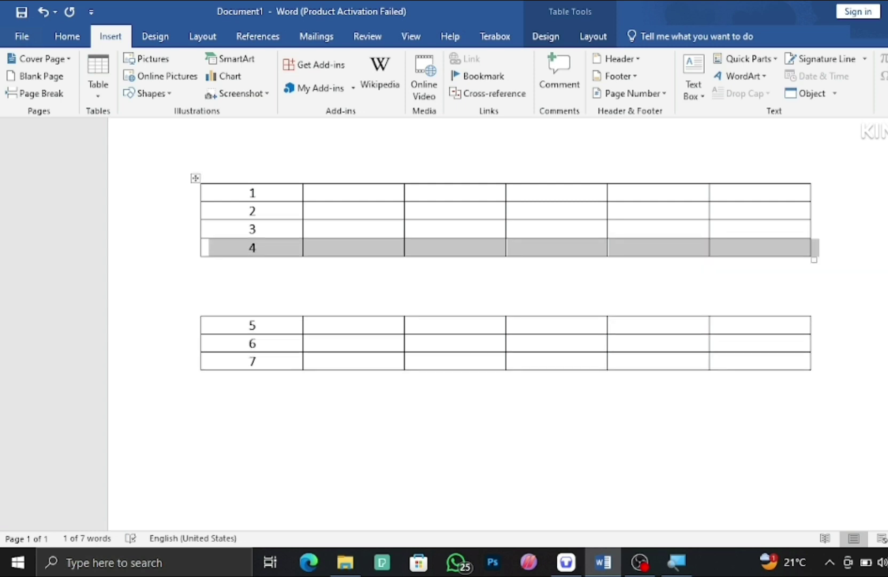
Step: Move row 4 down past the lower table again so it stands as a separate table, and shift it back up once
{"action": "left_click", "coordinate": [350, 253]}
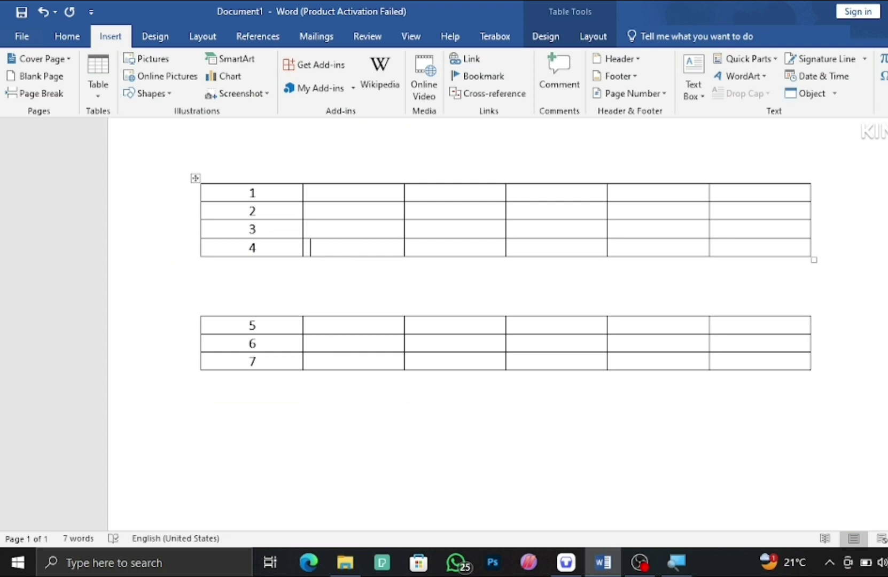
{"action": "key", "text": "alt+shift+Down"}
{"action": "key", "text": "alt+shift+Down"}
{"action": "key", "text": "alt+shift+Down"}
{"action": "key", "text": "alt+shift+Down"}
{"action": "key", "text": "alt+shift+Down"}
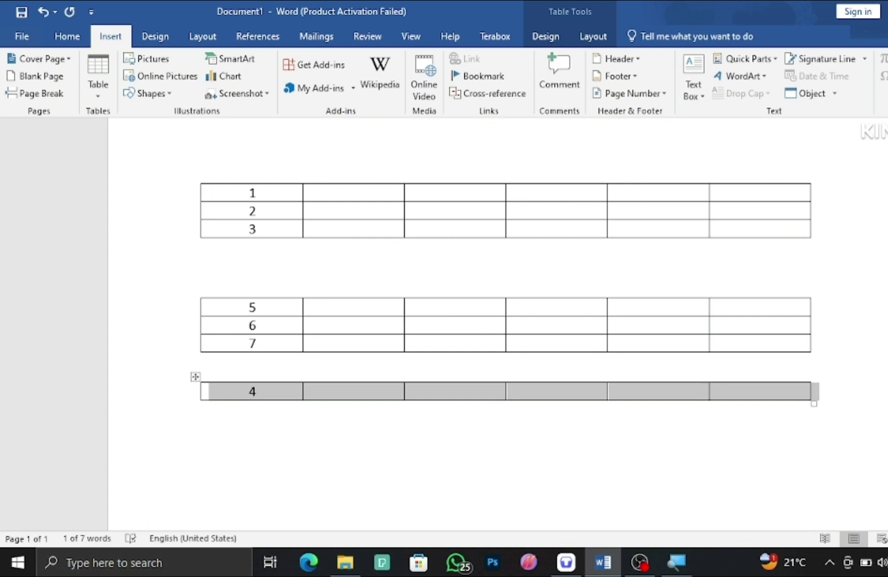
{"action": "key", "text": "alt+shift+Up"}
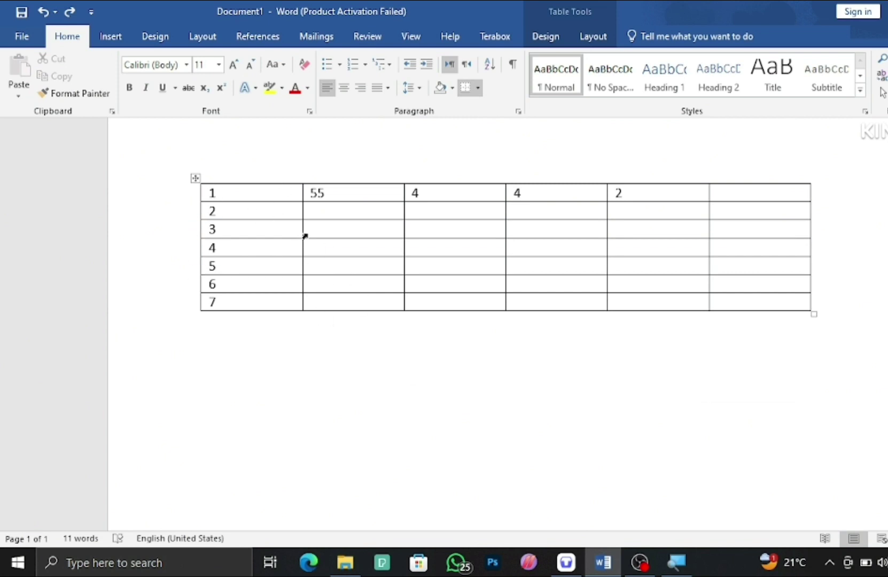
Step: Narrow the first and second table columns so they closely fit the row numbers and the value 55
{"action": "left_click_drag", "start_coordinate": [251, 193], "coordinate": [253, 299]}
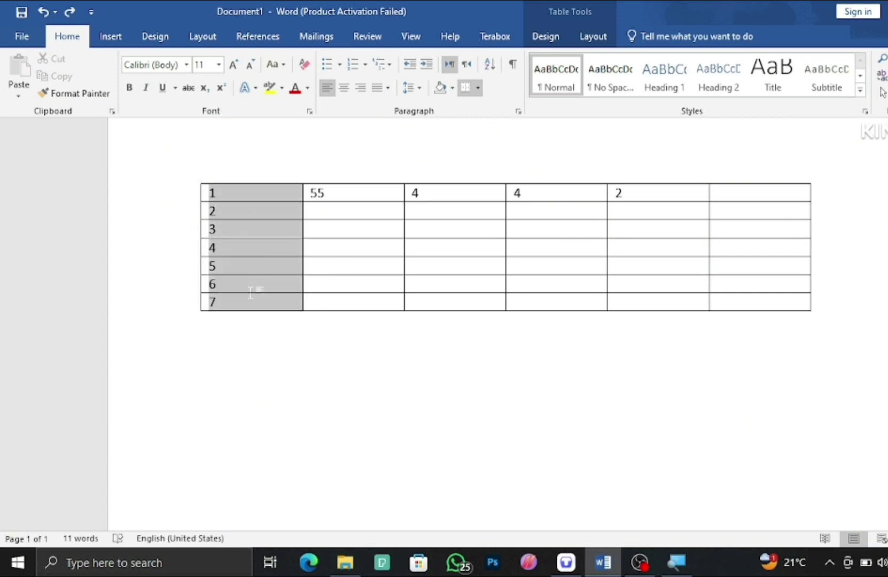
{"action": "key", "text": "Down"}
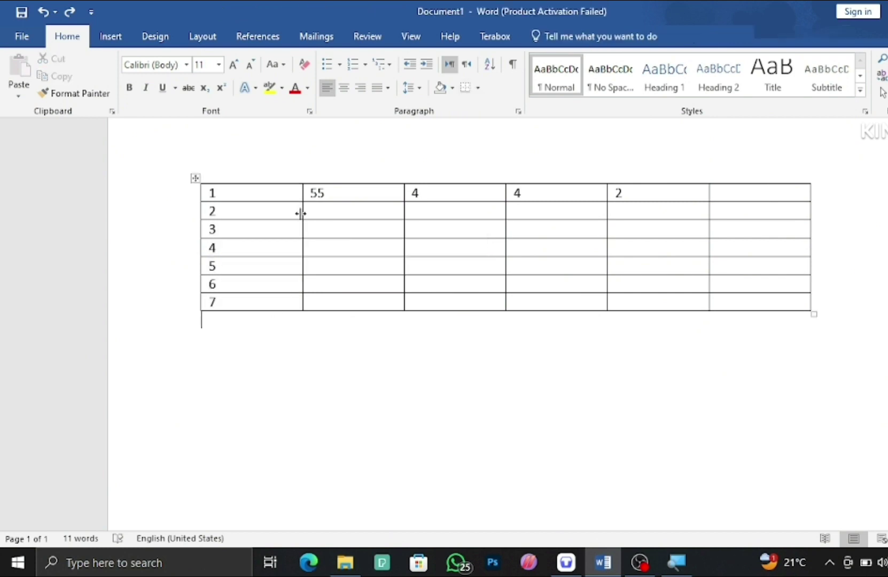
{"action": "left_click_drag", "start_coordinate": [301, 213], "coordinate": [225, 219]}
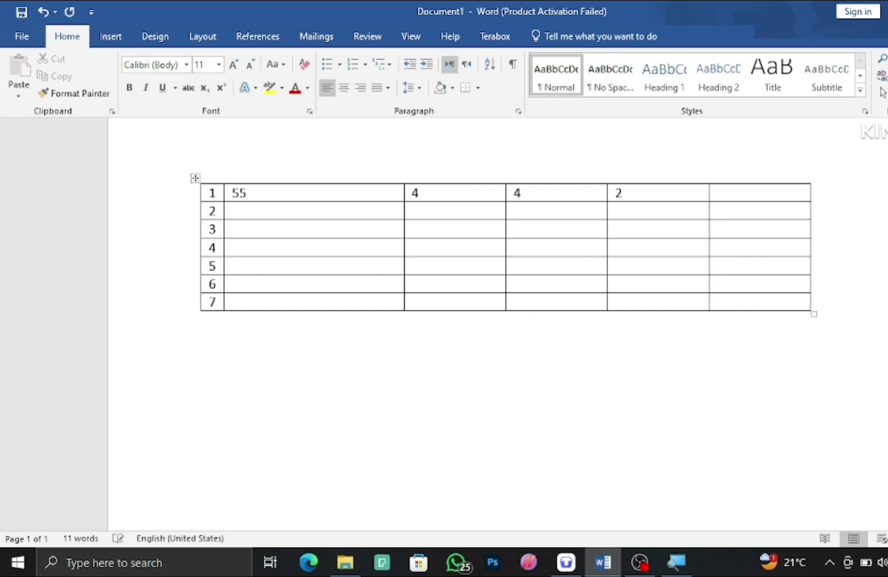
{"action": "left_click_drag", "start_coordinate": [404, 231], "coordinate": [254, 236]}
{"action": "left_click", "coordinate": [255, 233]}
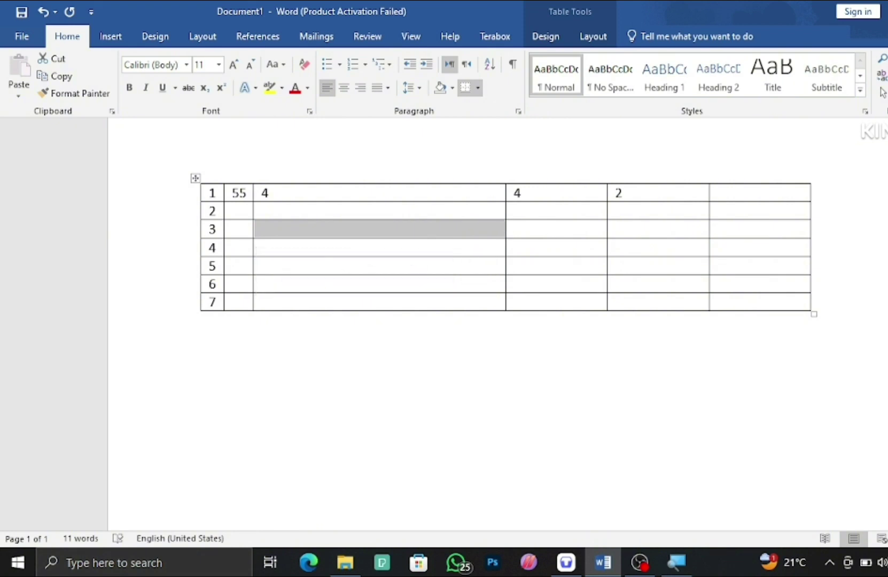
Step: Replace the 4 in the third column of the first row with the heading "Name" and centre it
{"action": "left_click", "coordinate": [270, 193]}
{"action": "type", "text": "h"}
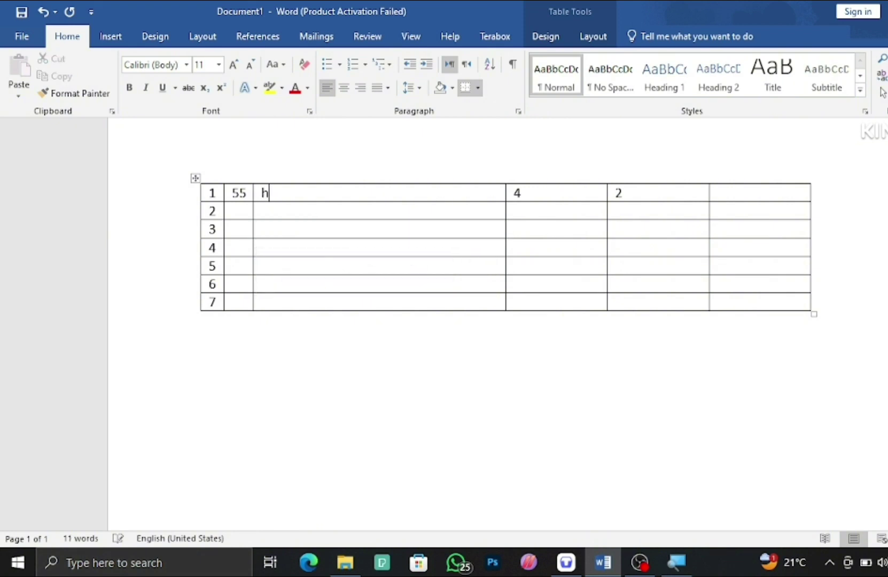
{"action": "key", "text": "BackSpace"}
{"action": "type", "text": "Name"}
{"action": "key", "text": "ctrl+e"}
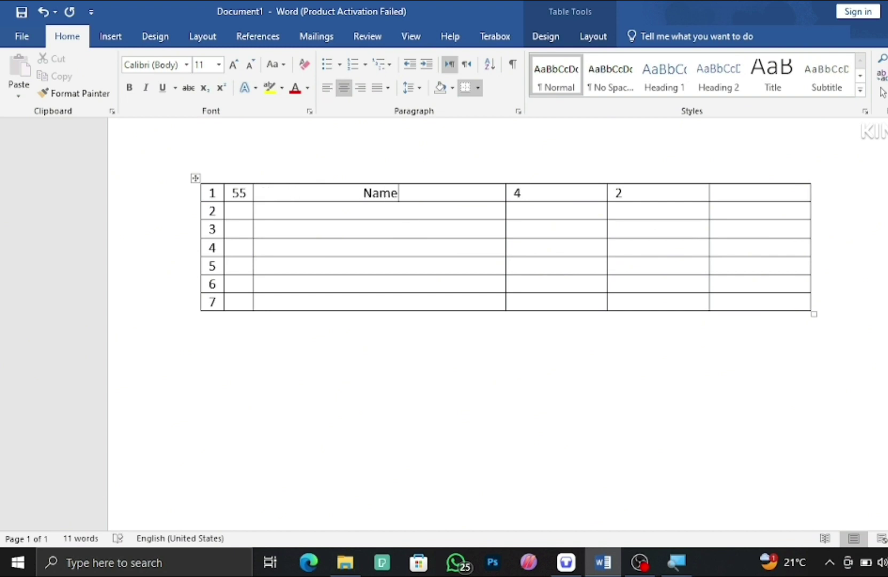
{"action": "left_click", "coordinate": [427, 204]}
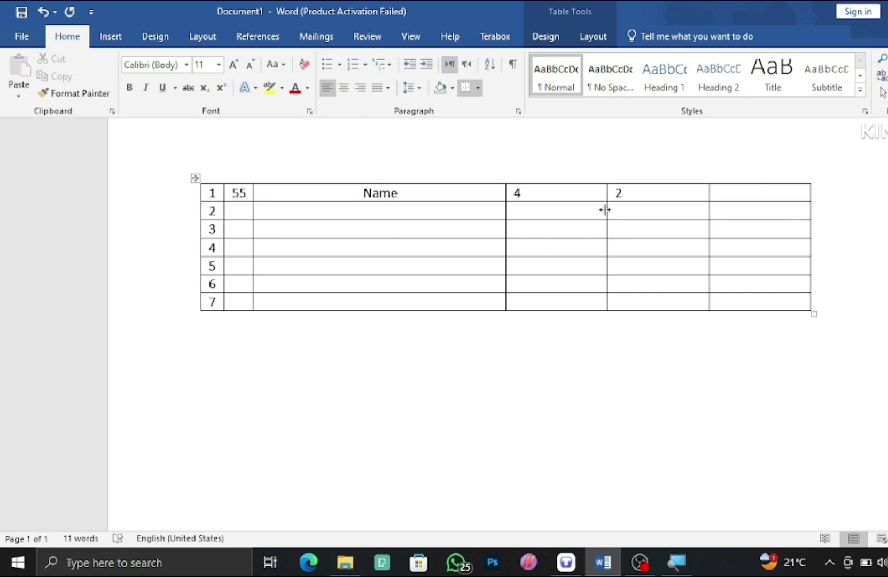
Step: Narrow the fourth column to fit its 4, and undo the recent edits, including the column resize and the "Name" heading
{"action": "left_click_drag", "start_coordinate": [605, 210], "coordinate": [664, 215]}
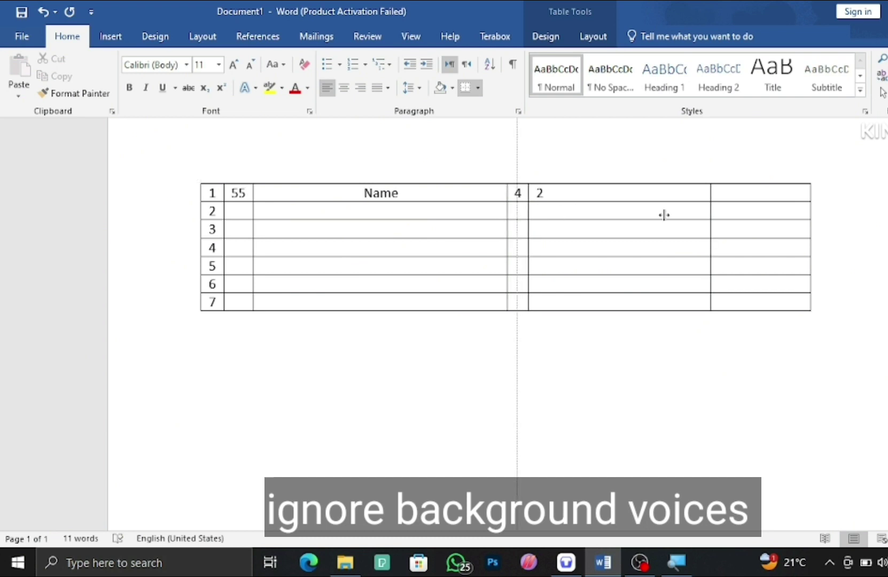
{"action": "left_click_drag", "start_coordinate": [565, 224], "coordinate": [531, 219]}
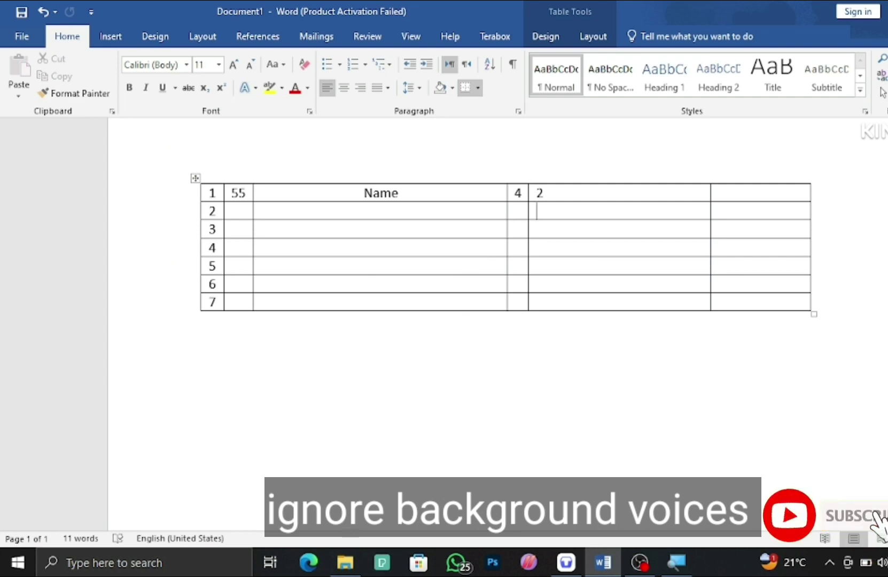
{"action": "key", "text": "ctrl+z"}
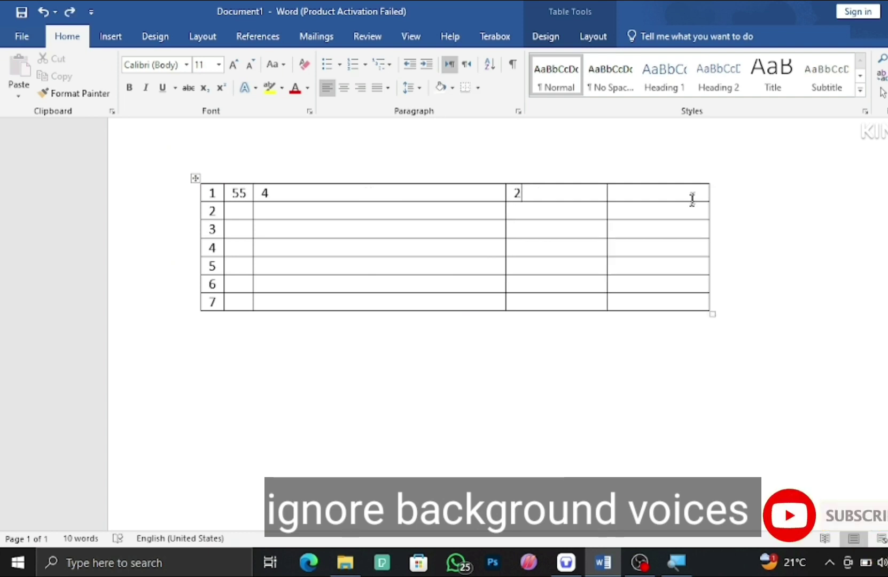
Step: Delete the first-row cell containing 2 with the remaining cells shifted left, and undo the deletion
{"action": "double_click", "coordinate": [535, 196]}
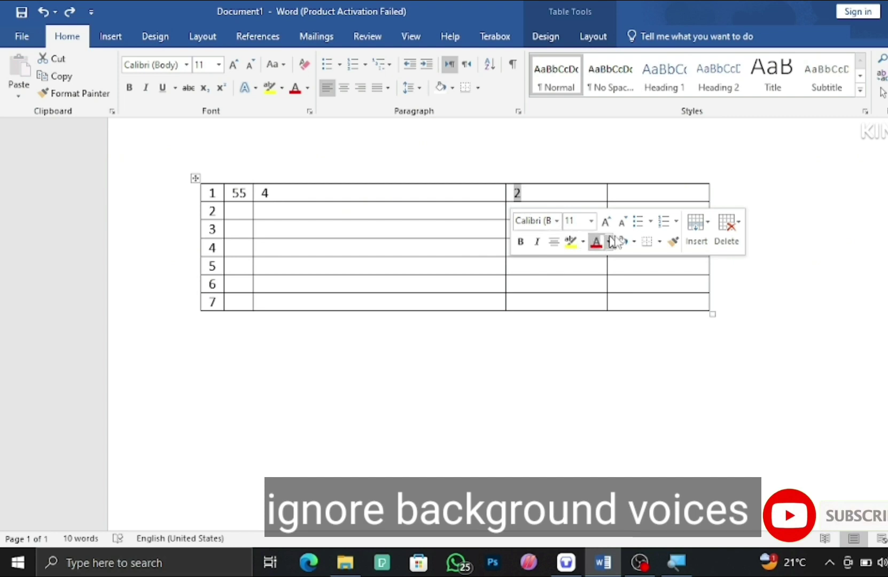
{"action": "left_click", "coordinate": [739, 241]}
{"action": "left_click", "coordinate": [744, 263]}
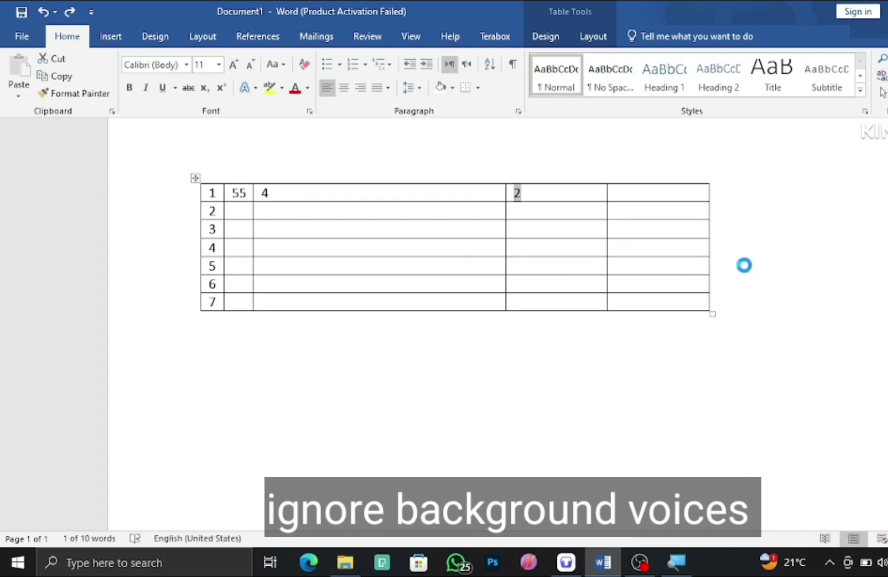
{"action": "left_click", "coordinate": [494, 301]}
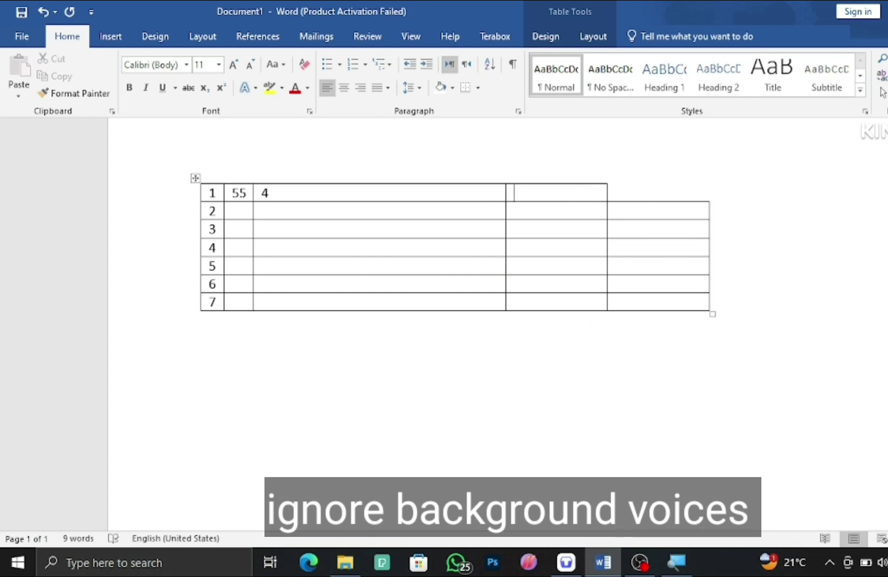
{"action": "key", "text": "ctrl+z"}
Step: Apply the light-blue grid table style with a solid header row, solid first column and banded rows to the whole table
{"action": "left_click_drag", "start_coordinate": [613, 303], "coordinate": [213, 178]}
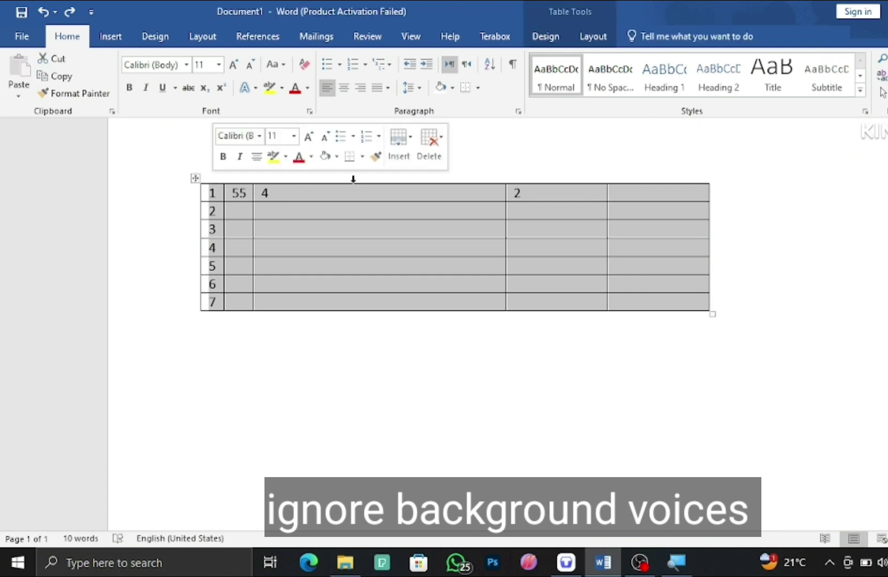
{"action": "left_click", "coordinate": [546, 37]}
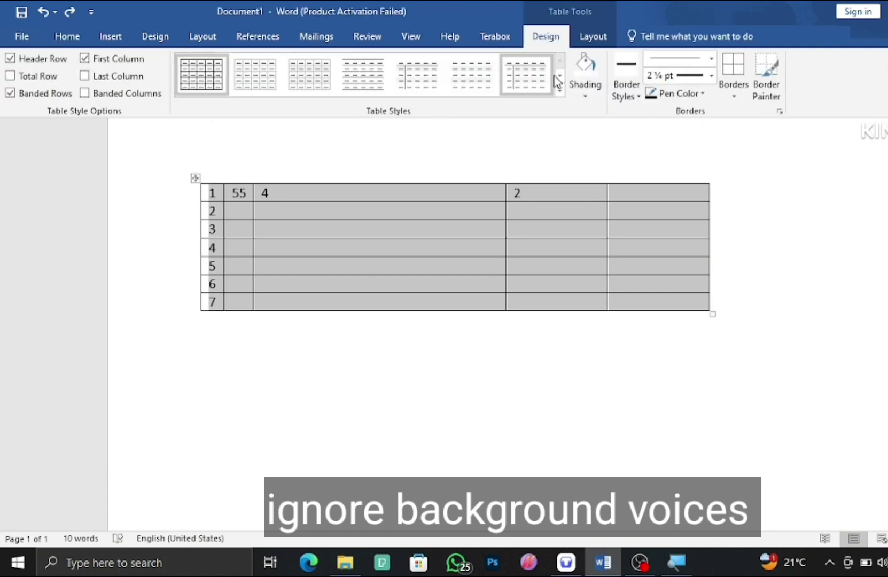
{"action": "left_click", "coordinate": [561, 91]}
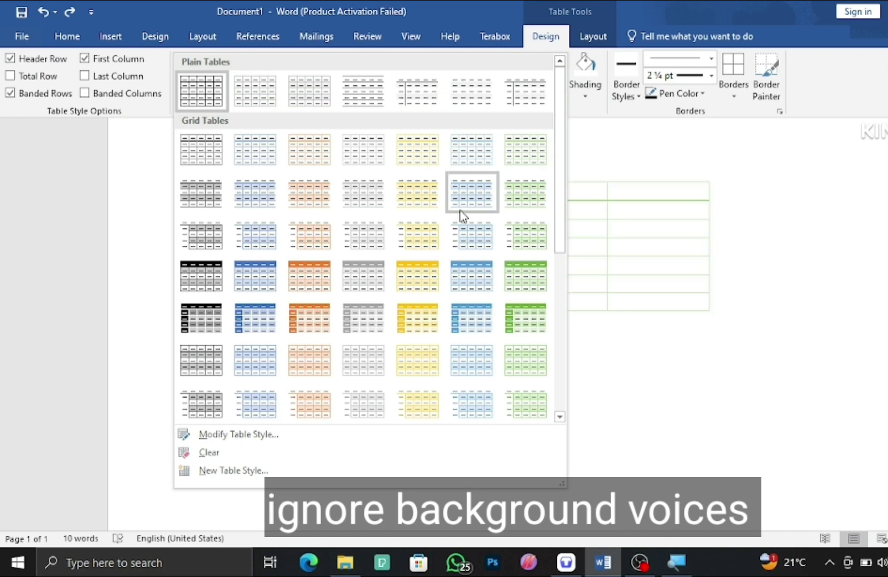
{"action": "left_click", "coordinate": [468, 313]}
{"action": "left_click", "coordinate": [417, 342]}
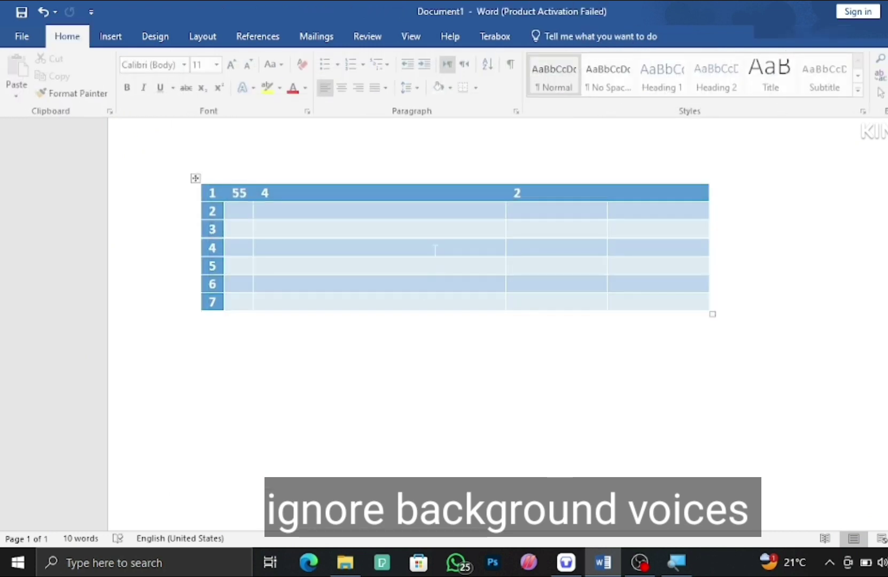
Step: Preview other table styles on the whole table and leave the gallery without applying one
{"action": "left_click_drag", "start_coordinate": [652, 307], "coordinate": [211, 184]}
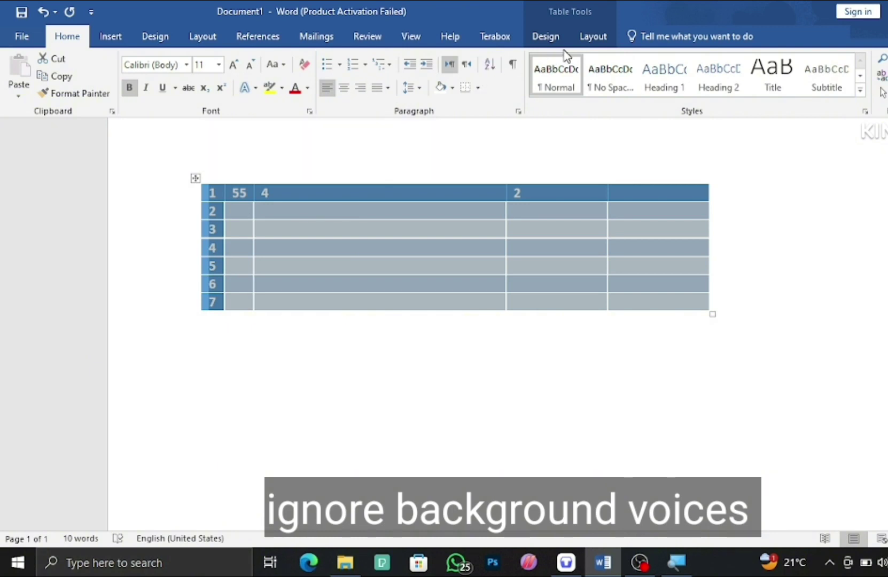
{"action": "left_click", "coordinate": [545, 36]}
{"action": "left_click", "coordinate": [561, 89]}
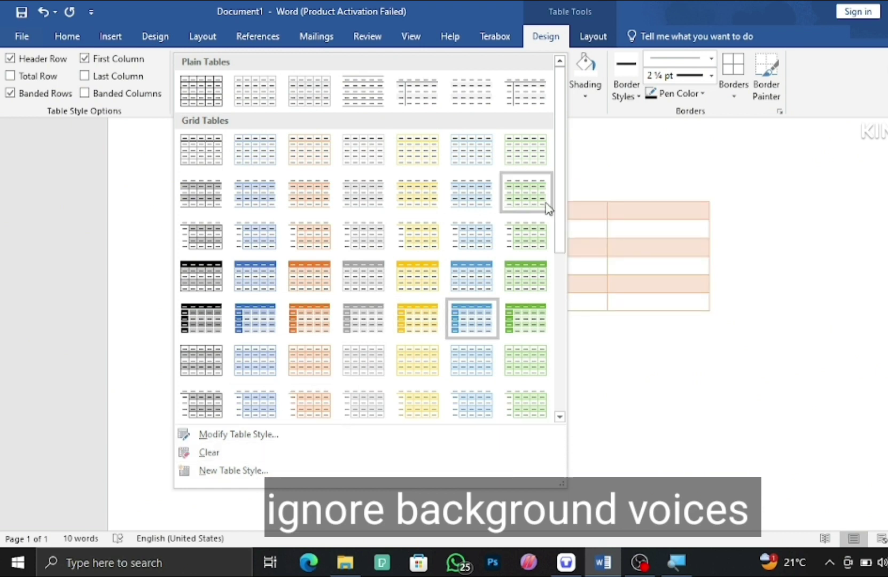
{"action": "left_click", "coordinate": [619, 232]}
{"action": "left_click", "coordinate": [640, 216]}
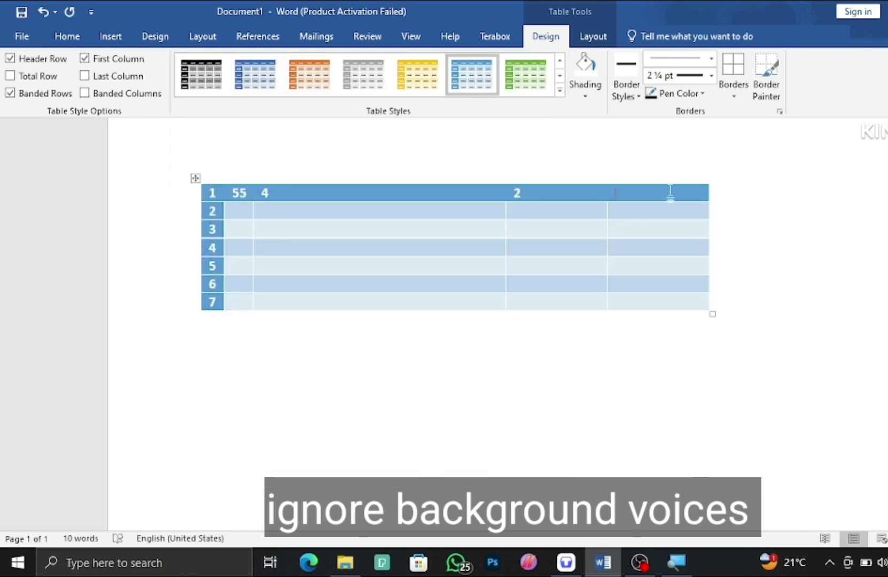
Step: Shade the table's header row with the dark blue-gray theme colour
{"action": "left_click_drag", "start_coordinate": [670, 194], "coordinate": [206, 193]}
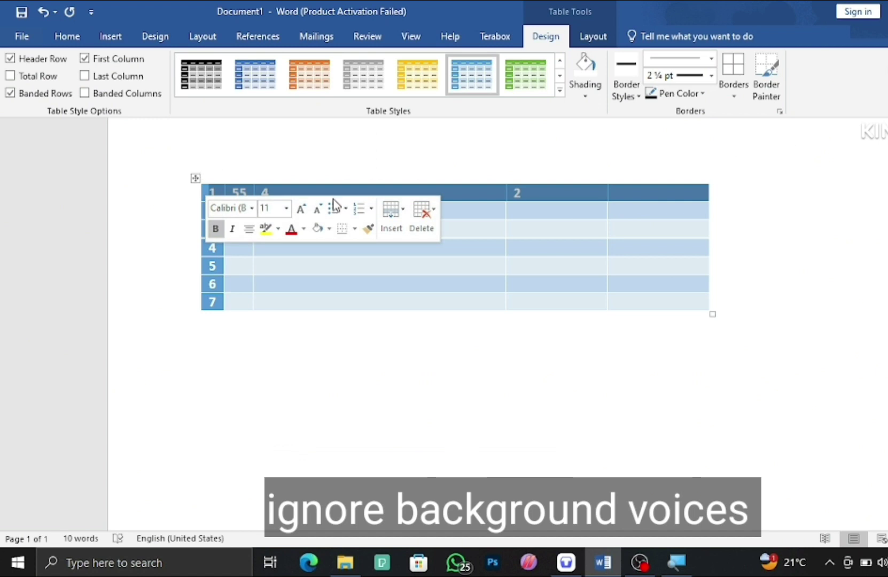
{"action": "left_click", "coordinate": [588, 89]}
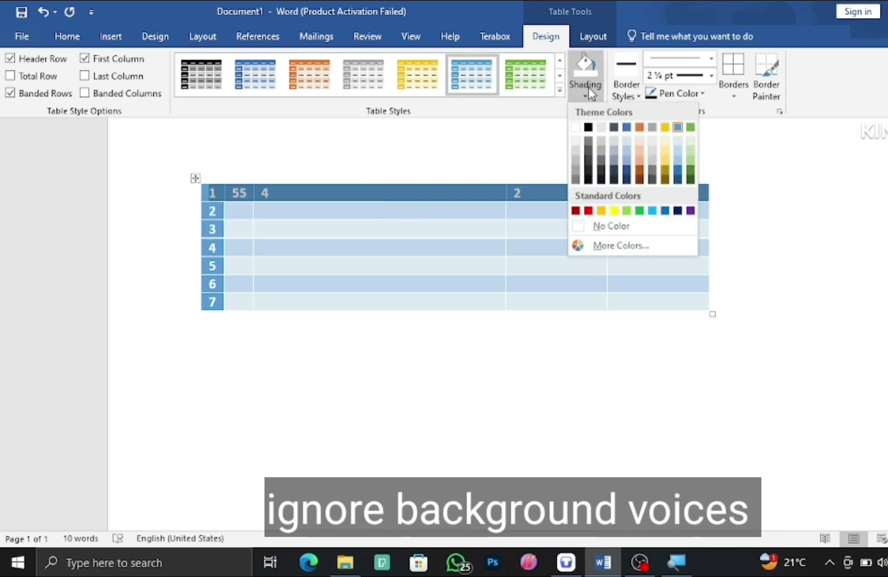
{"action": "left_click", "coordinate": [615, 126]}
{"action": "left_click", "coordinate": [254, 286]}
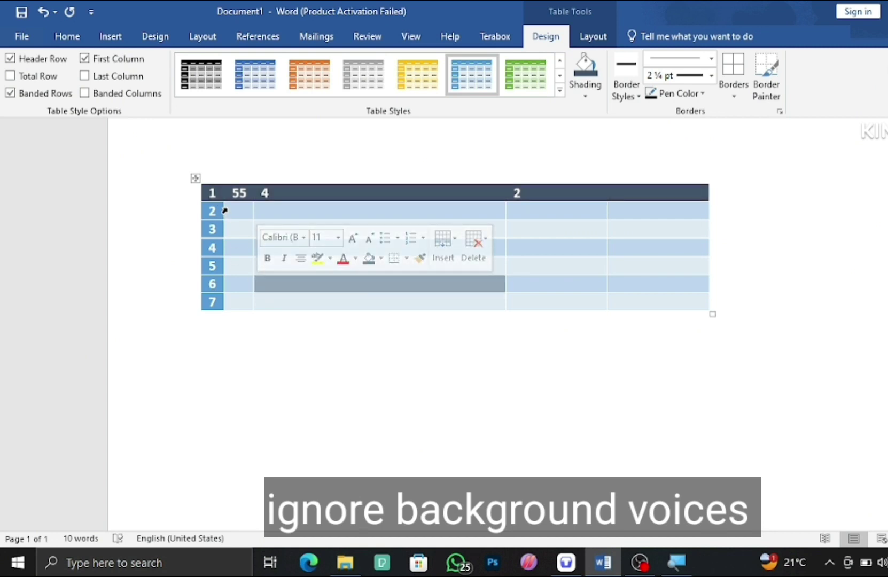
Step: Shade the whole first column with a very dark gray theme colour
{"action": "left_click", "coordinate": [213, 229]}
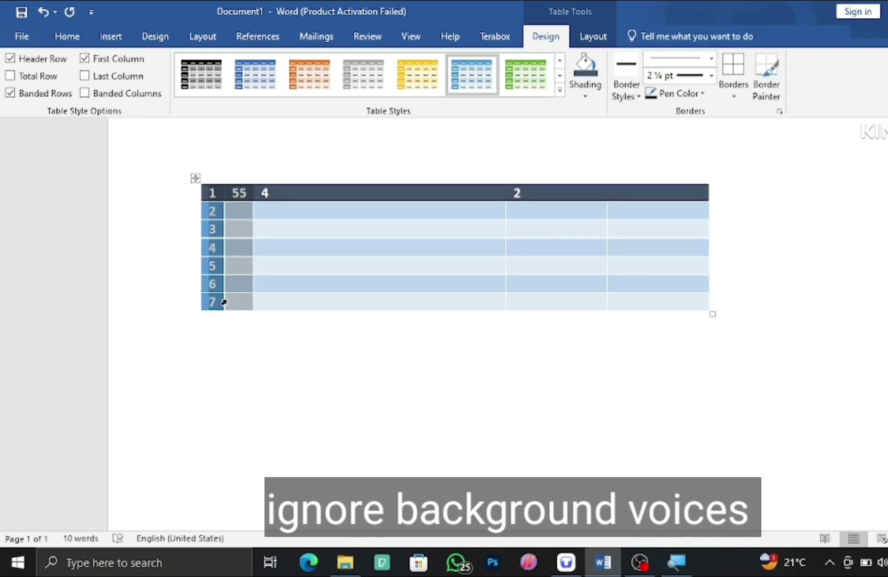
{"action": "left_click", "coordinate": [586, 95]}
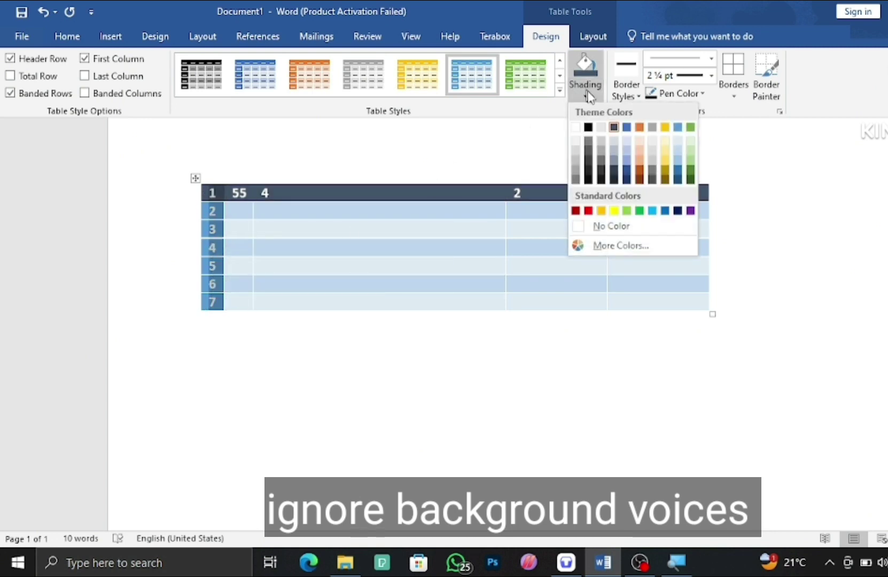
{"action": "left_click", "coordinate": [602, 175]}
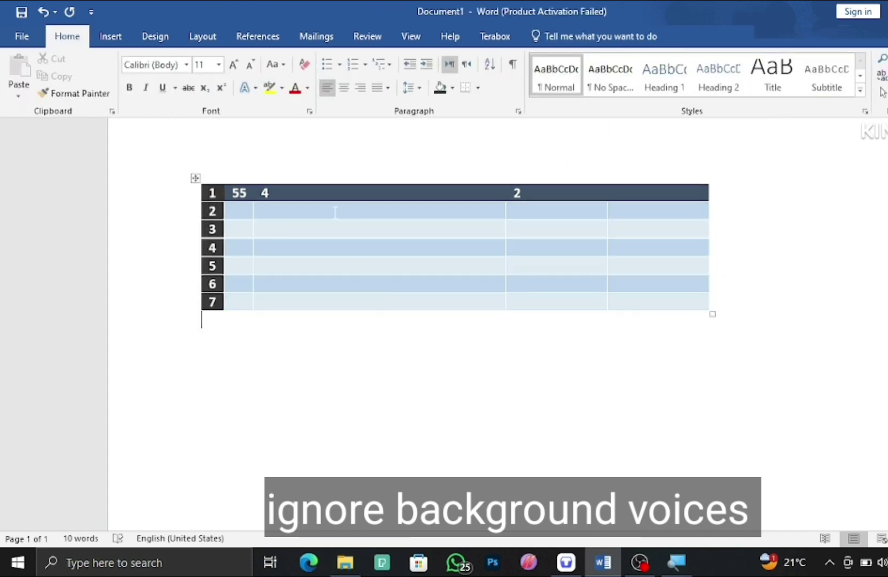
Step: Shade the third-column cells in rows 2 to 6 with a dark blue theme colour
{"action": "mouse_move", "coordinate": [342, 213]}
{"action": "left_mouse_down"}
{"action": "mouse_move", "coordinate": [367, 247]}
{"action": "mouse_move", "coordinate": [369, 291]}
{"action": "left_mouse_up"}
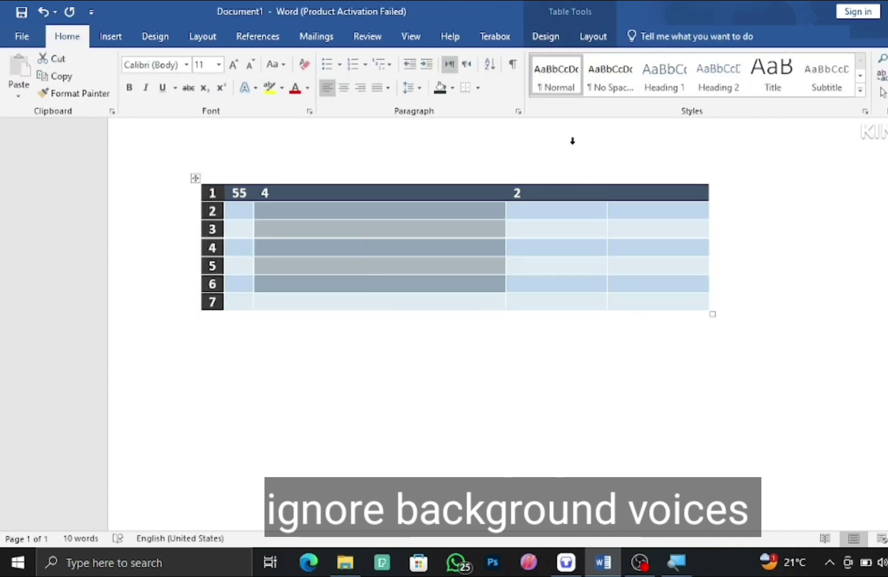
{"action": "left_click", "coordinate": [546, 36]}
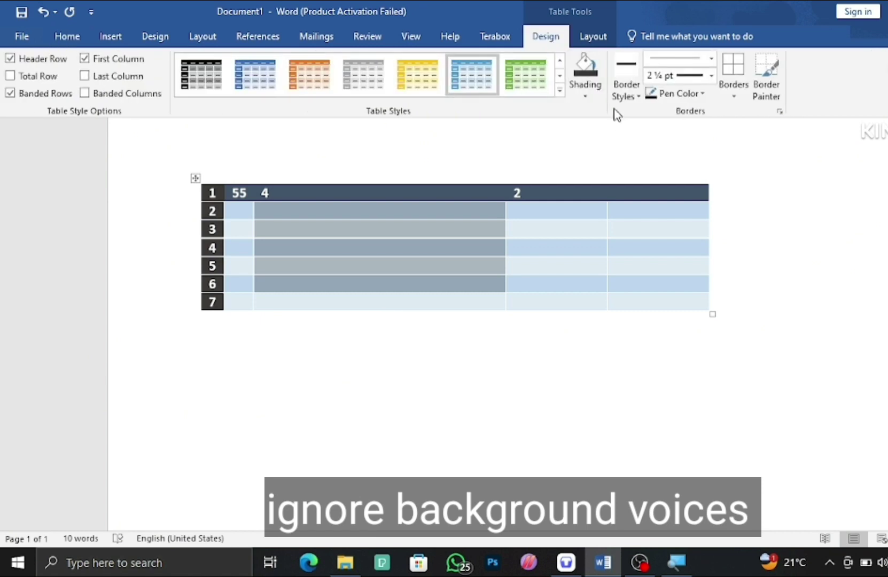
{"action": "left_click", "coordinate": [585, 80]}
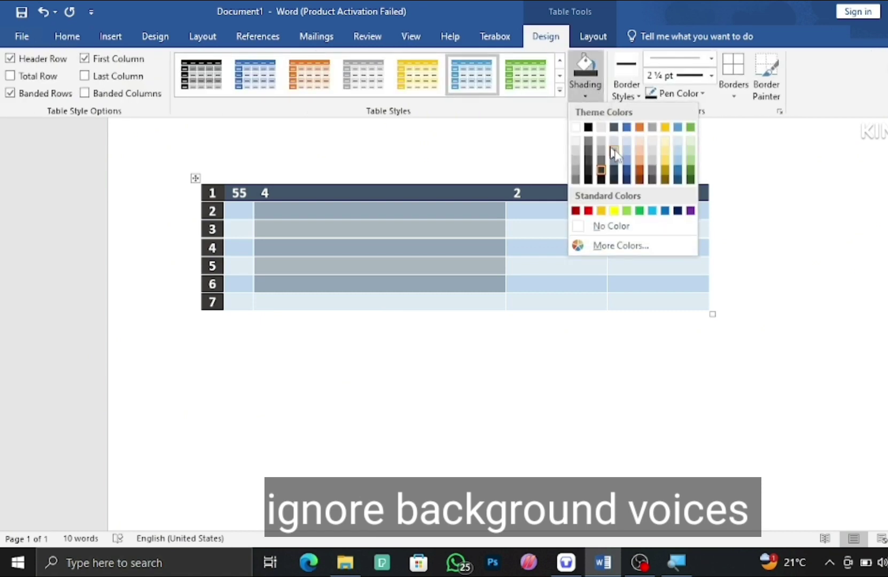
{"action": "left_click", "coordinate": [627, 176]}
{"action": "left_click", "coordinate": [198, 316]}
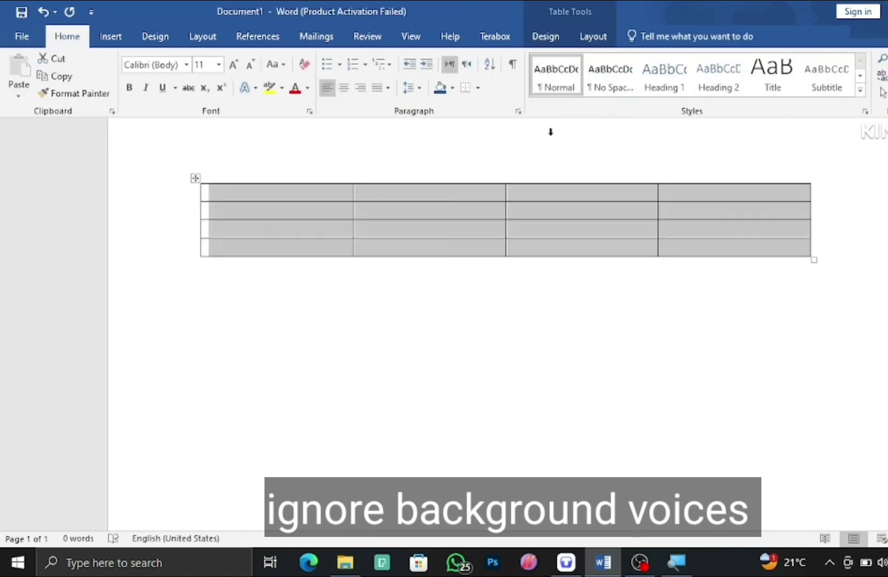
Step: Apply the current dark blue shading to all cells of the new four-by-four table and clear the selection
{"action": "left_click", "coordinate": [545, 35]}
{"action": "left_click", "coordinate": [586, 67]}
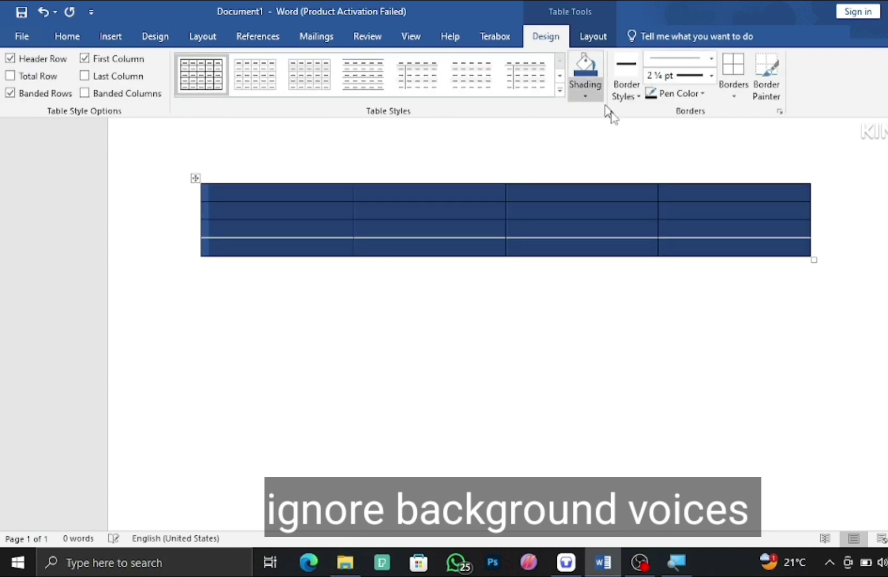
{"action": "left_click", "coordinate": [632, 297]}
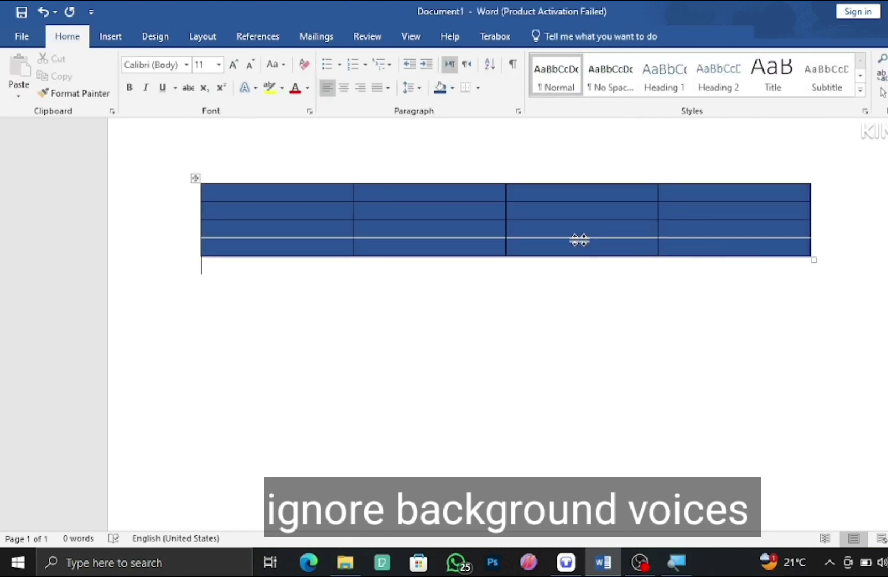
Step: Duplicate the dark blue four-by-four table twice, placing the copies one below the other under the original
{"action": "left_click_drag", "start_coordinate": [195, 178], "coordinate": [195, 298]}
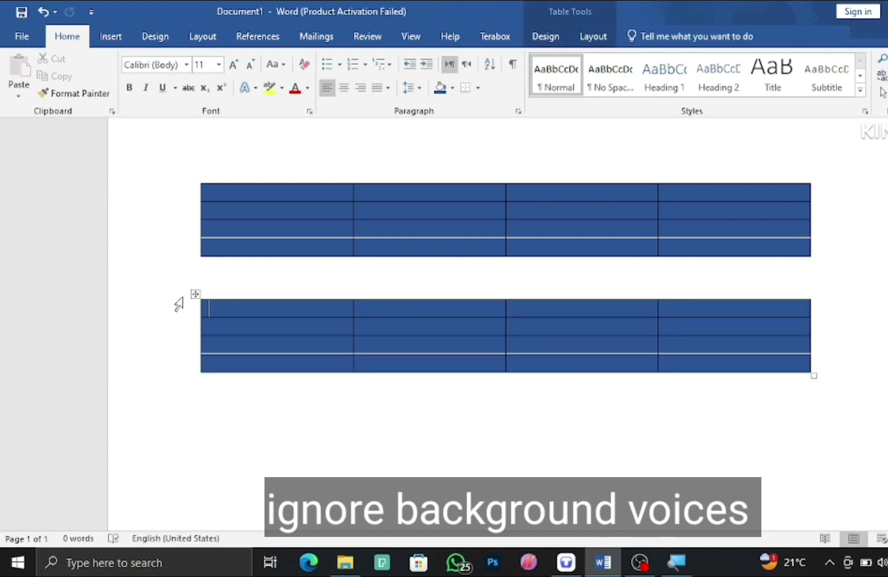
{"action": "left_click_drag", "start_coordinate": [193, 294], "coordinate": [194, 407]}
{"action": "scroll", "coordinate": [280, 276], "scroll_direction": "down", "scroll_amount": 2}
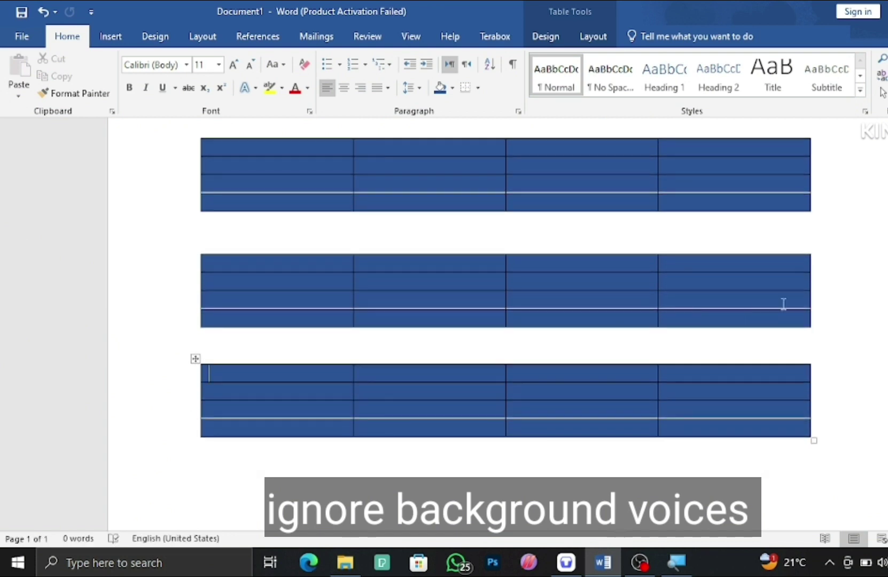
Step: Shade all cells of the middle table with the medium blue theme colour
{"action": "left_click_drag", "start_coordinate": [727, 318], "coordinate": [243, 264]}
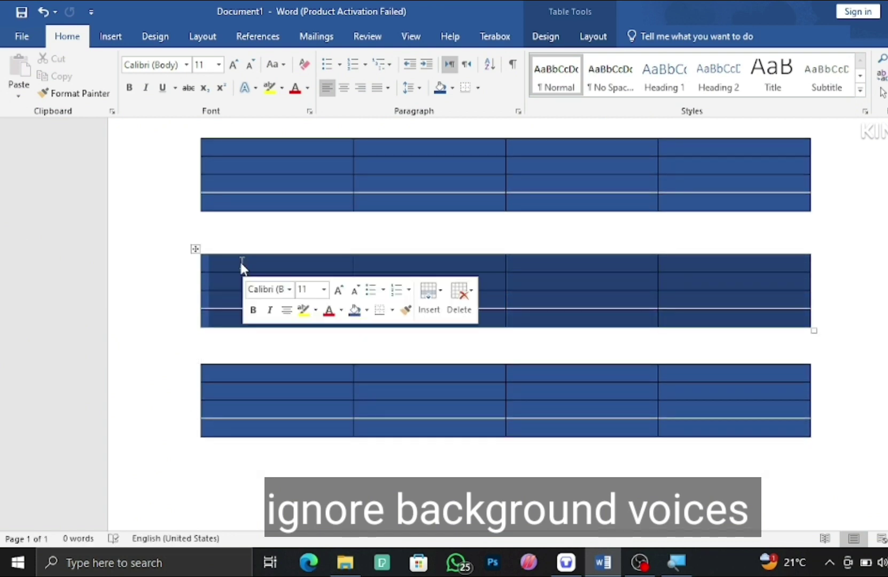
{"action": "left_click", "coordinate": [546, 36]}
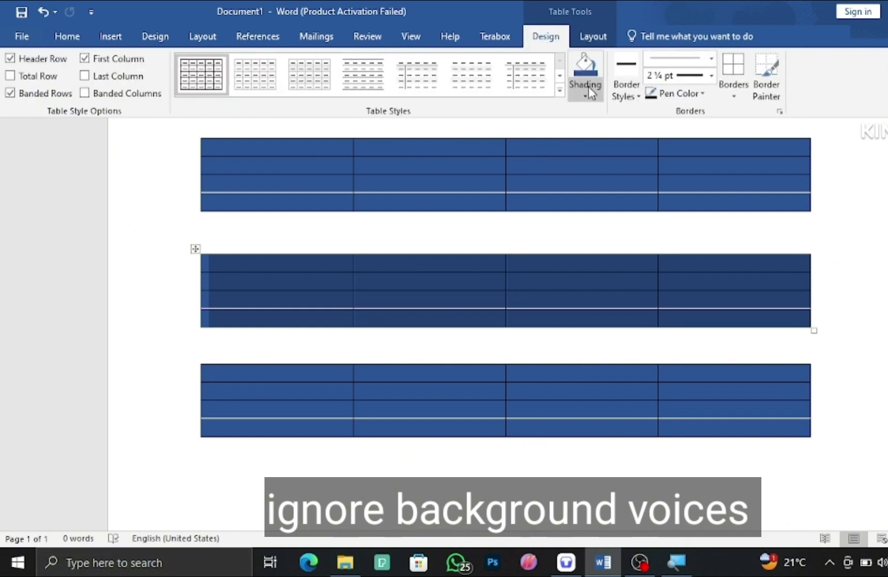
{"action": "left_click", "coordinate": [587, 88]}
{"action": "left_click", "coordinate": [627, 129]}
Step: Shade all cells of the lowest table with the standard green colour
{"action": "scroll", "coordinate": [689, 328], "scroll_direction": "down", "scroll_amount": 1}
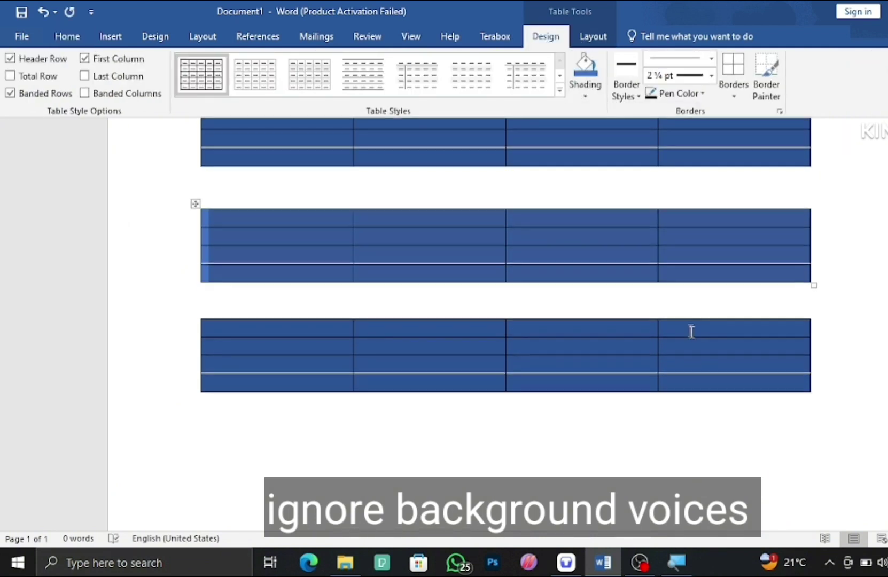
{"action": "left_click_drag", "start_coordinate": [710, 384], "coordinate": [253, 310]}
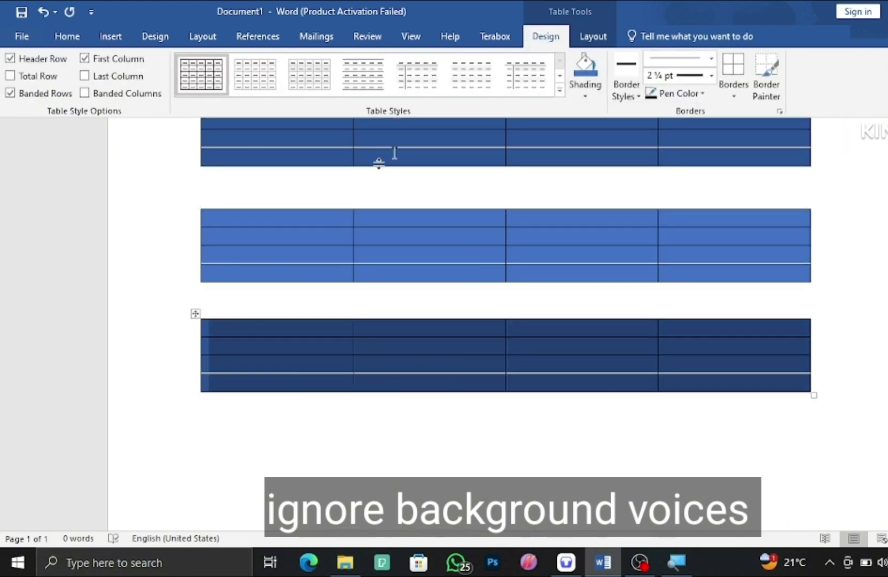
{"action": "left_click", "coordinate": [591, 80]}
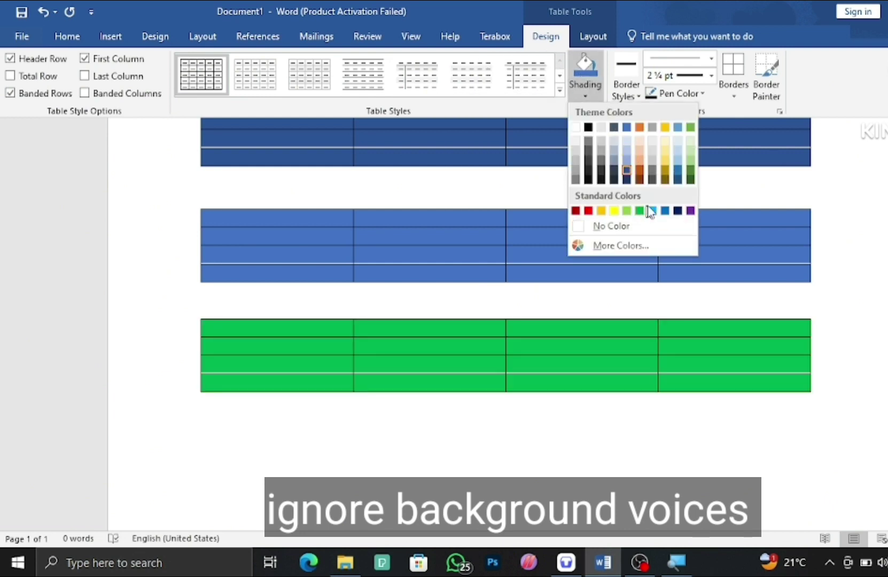
{"action": "left_click", "coordinate": [639, 211]}
{"action": "scroll", "coordinate": [612, 294], "scroll_direction": "down", "scroll_amount": 2}
{"action": "scroll", "coordinate": [592, 358], "scroll_direction": "up", "scroll_amount": 2}
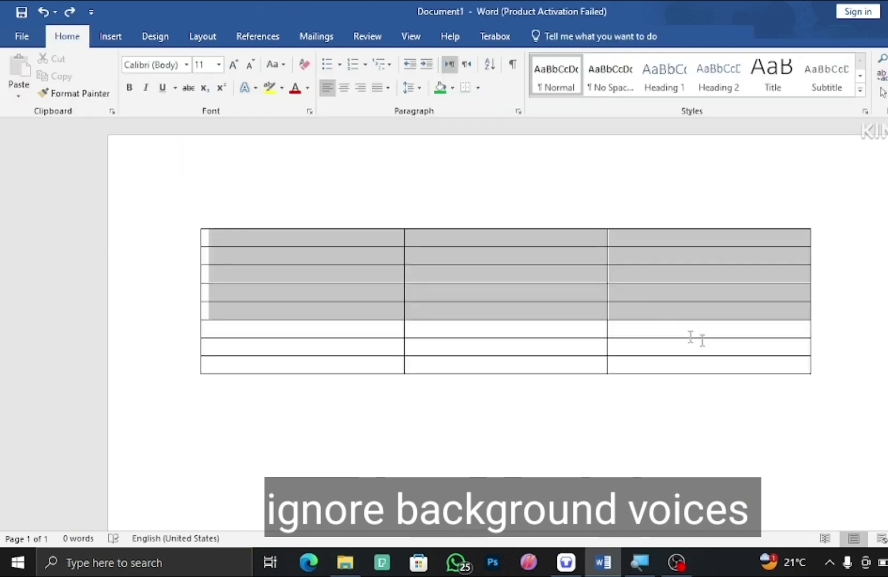
Step: Select the whole eight-row table and paint its top border with the 1½ pt orange border style
{"action": "left_click_drag", "start_coordinate": [694, 338], "coordinate": [768, 371]}
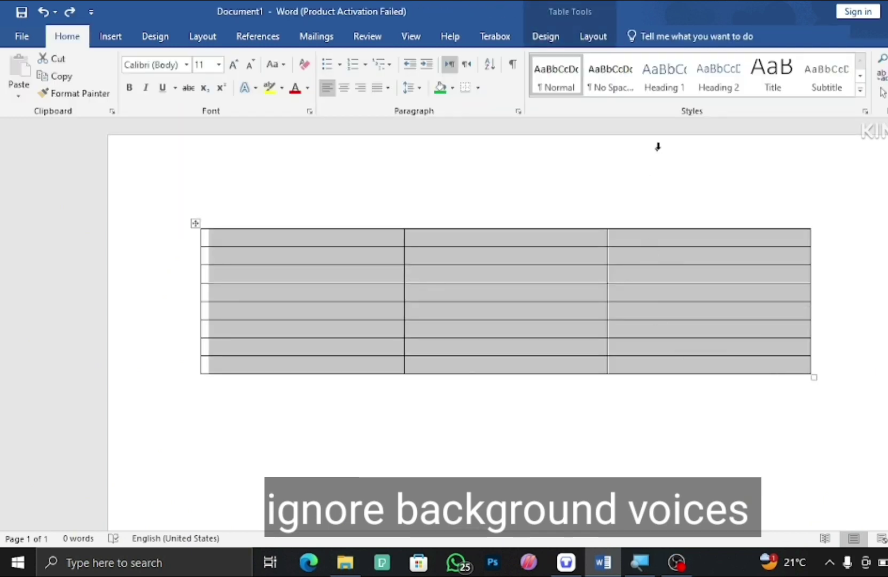
{"action": "left_click", "coordinate": [545, 38]}
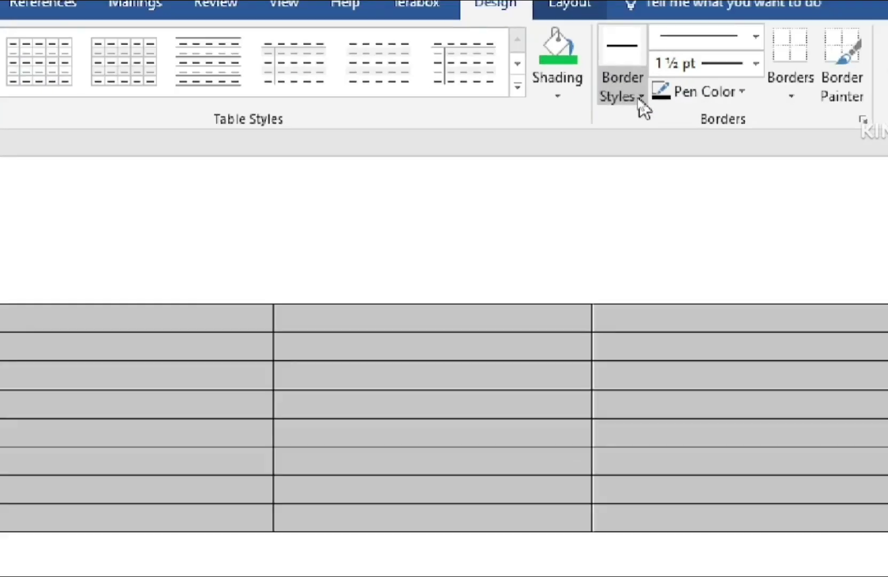
{"action": "left_click", "coordinate": [641, 97]}
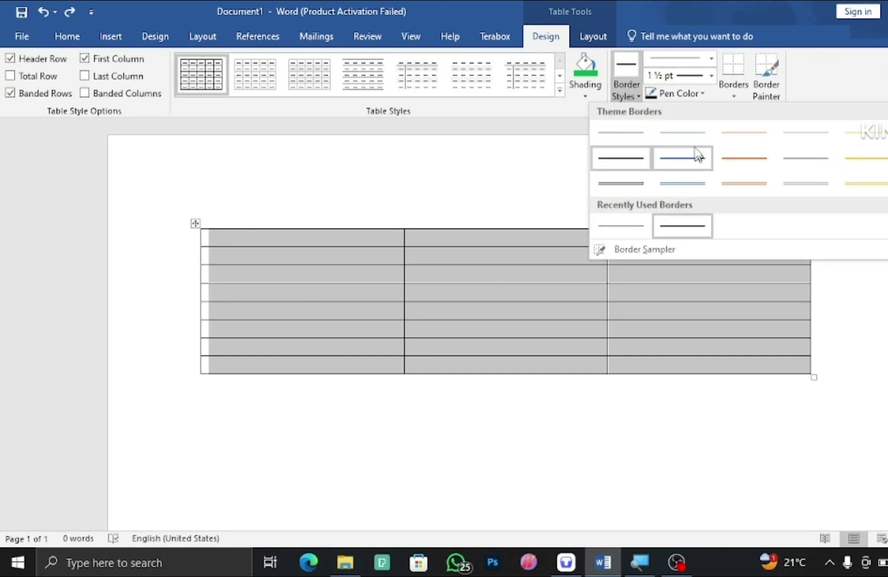
{"action": "left_click", "coordinate": [752, 169]}
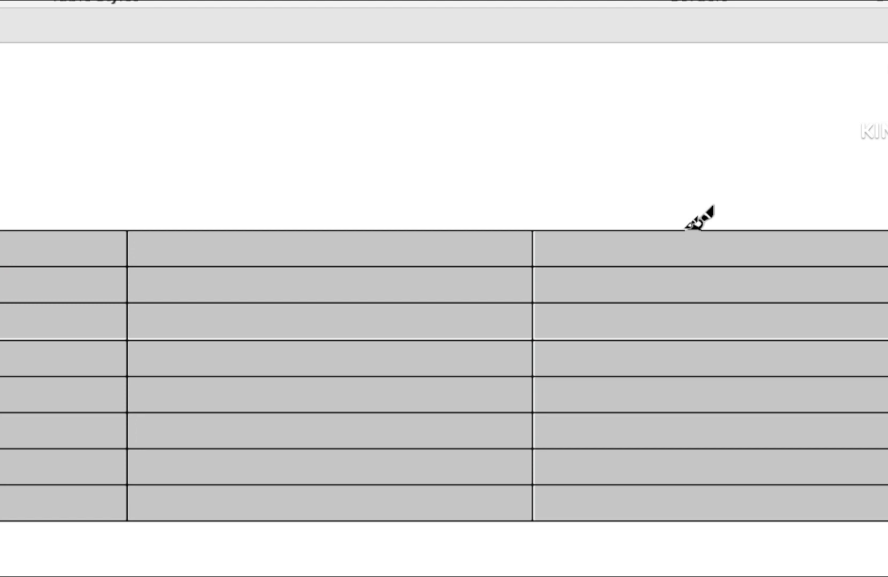
{"action": "left_click", "coordinate": [687, 230]}
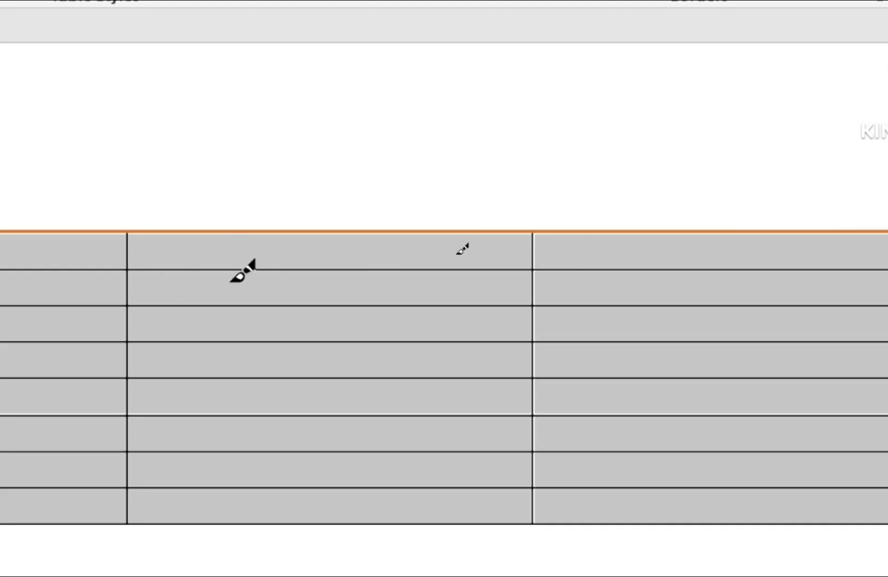
Step: Paint orange the borders below row 3 in the second and third columns and below row 7 in the second column
{"action": "scroll", "coordinate": [670, 357], "scroll_direction": "down", "scroll_amount": 2}
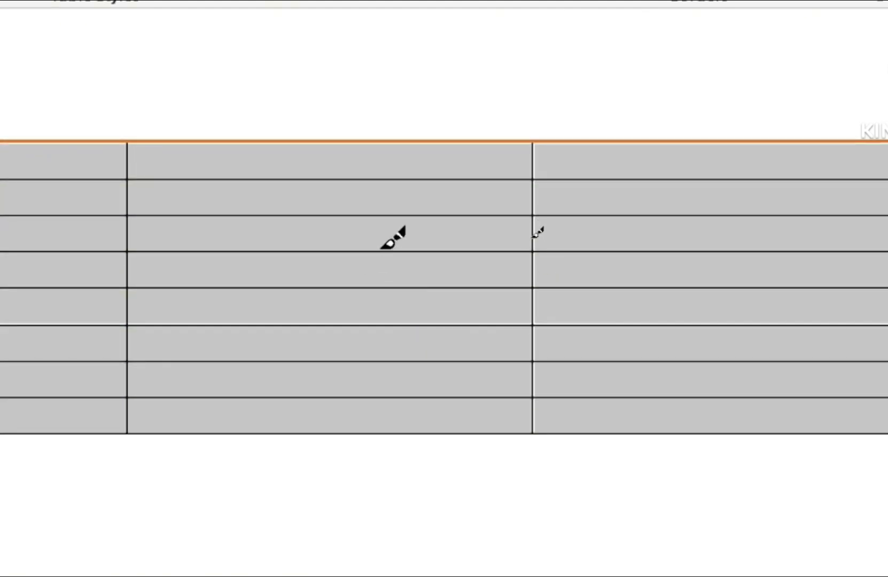
{"action": "left_click", "coordinate": [379, 251]}
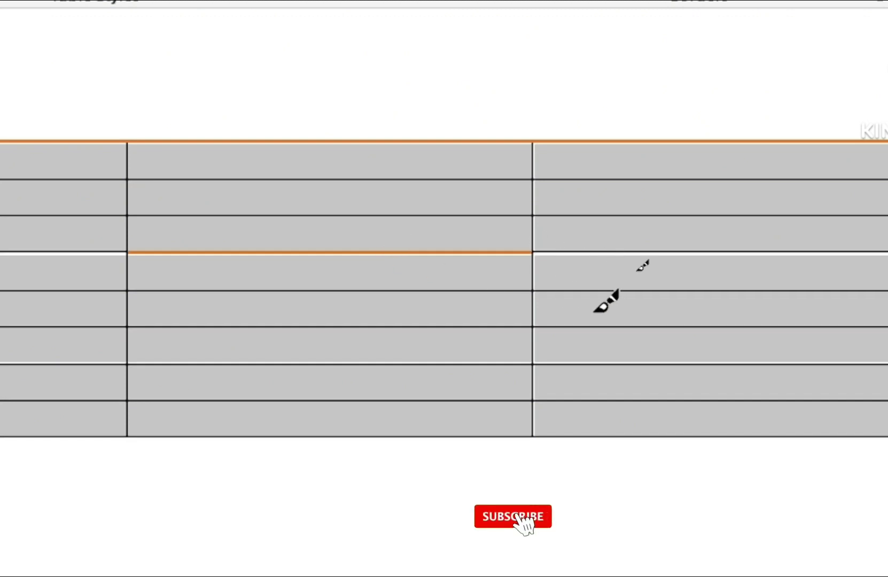
{"action": "left_click", "coordinate": [606, 250]}
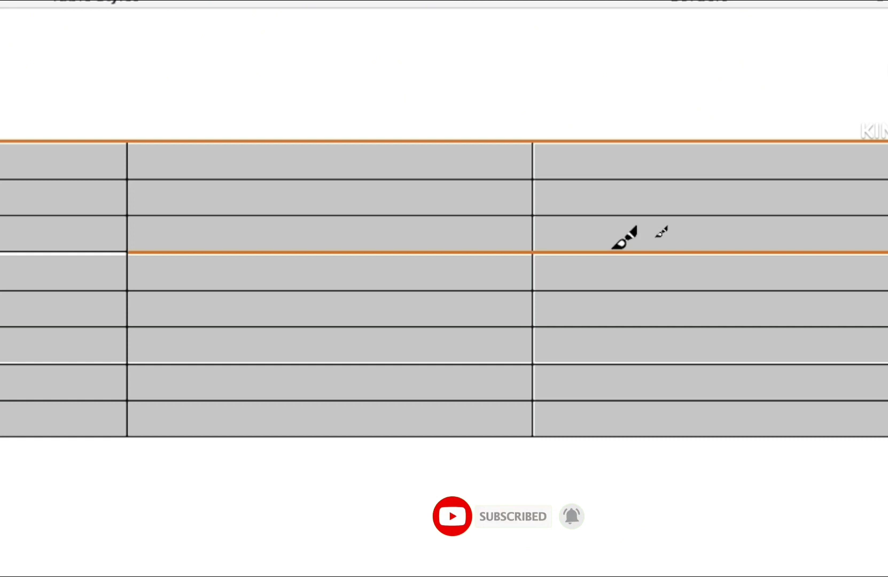
{"action": "left_click", "coordinate": [327, 401]}
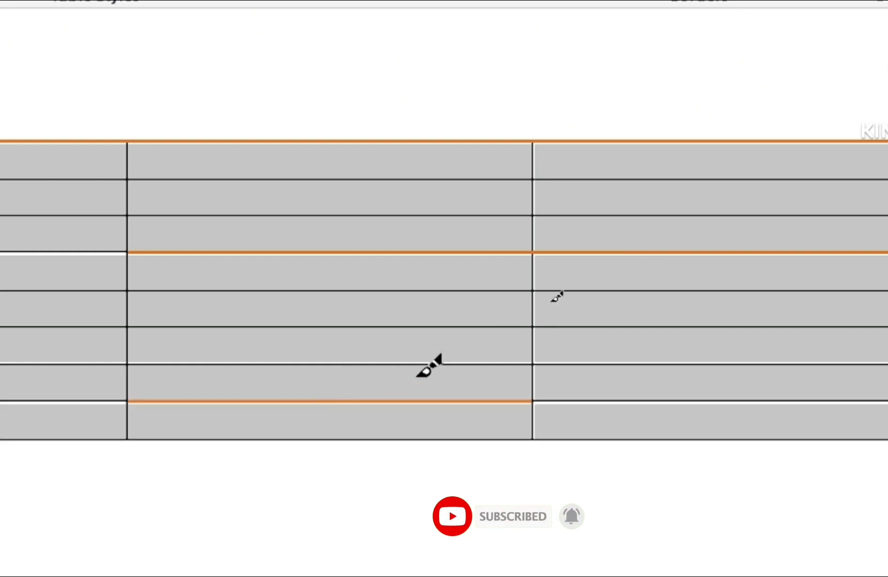
Step: Apply the 1½ pt orange border style to all borders of the table and clear the selection
{"action": "right_click", "coordinate": [166, 212]}
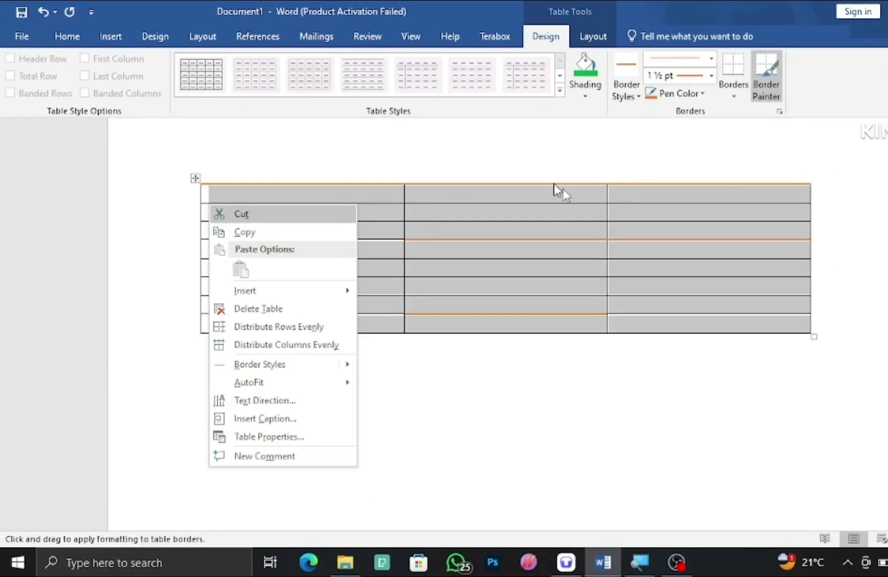
{"action": "left_click", "coordinate": [628, 99]}
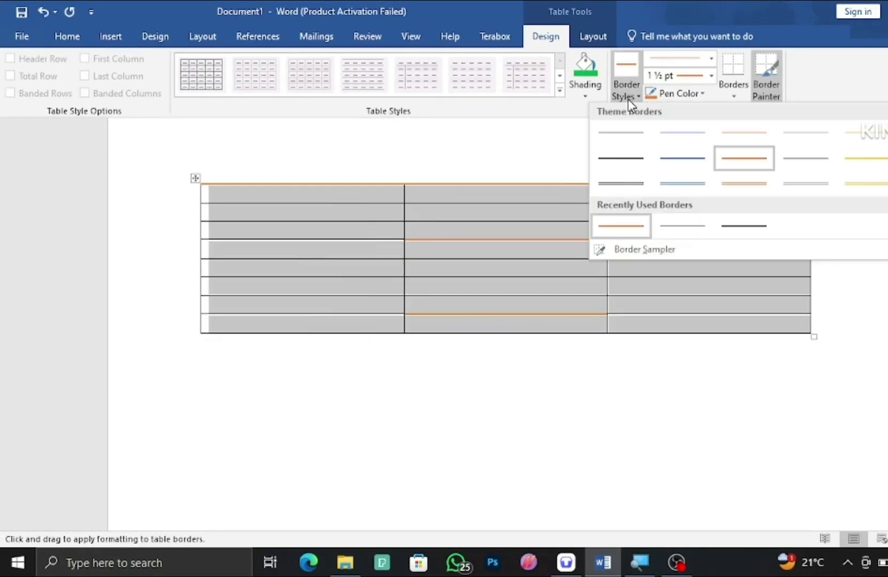
{"action": "left_click", "coordinate": [739, 96]}
{"action": "left_click", "coordinate": [740, 94]}
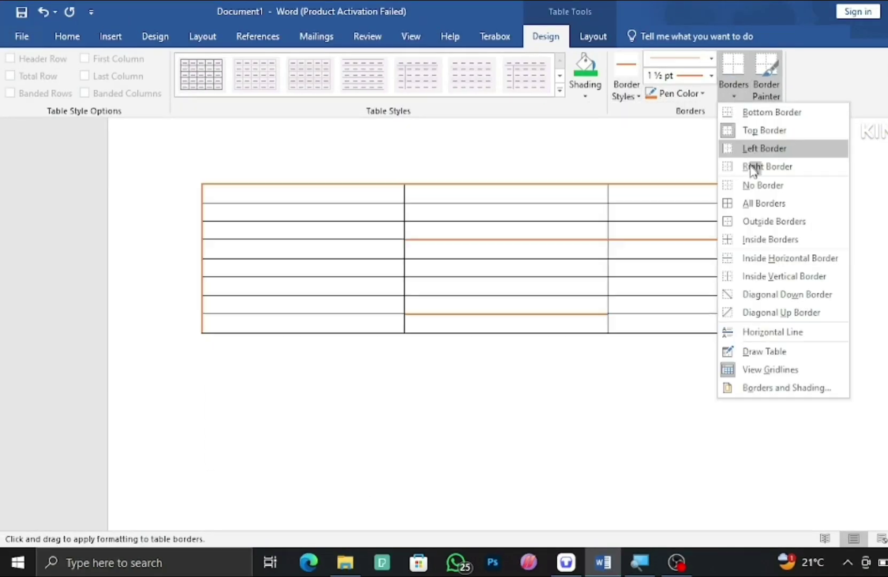
{"action": "left_click", "coordinate": [759, 210]}
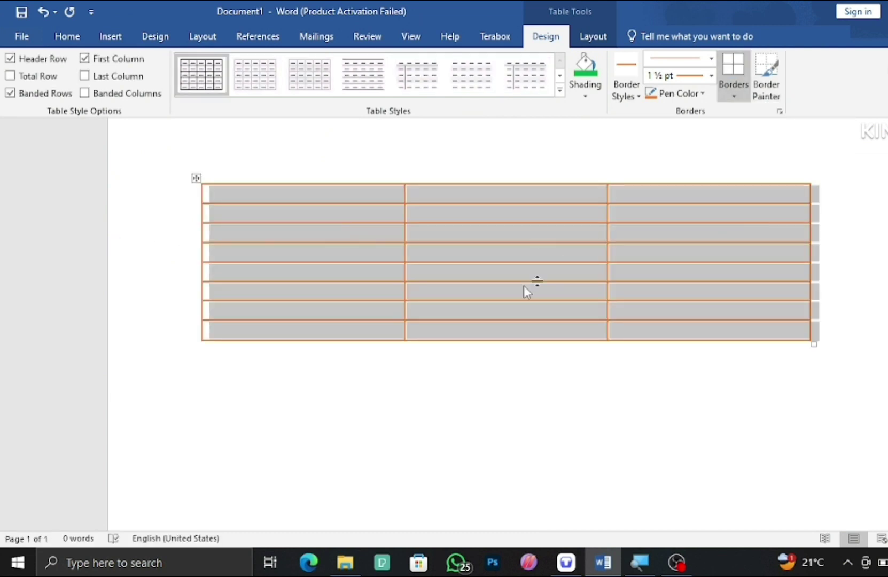
{"action": "left_click", "coordinate": [702, 284]}
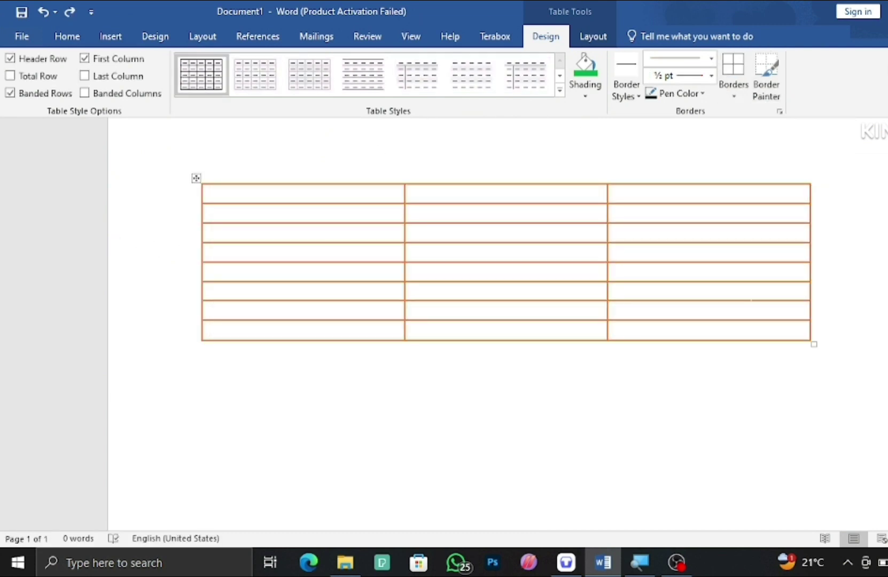
Step: Select the whole table and paint the borders around the first row's middle cell with the 1½ pt black border style
{"action": "left_click_drag", "start_coordinate": [741, 327], "coordinate": [287, 199]}
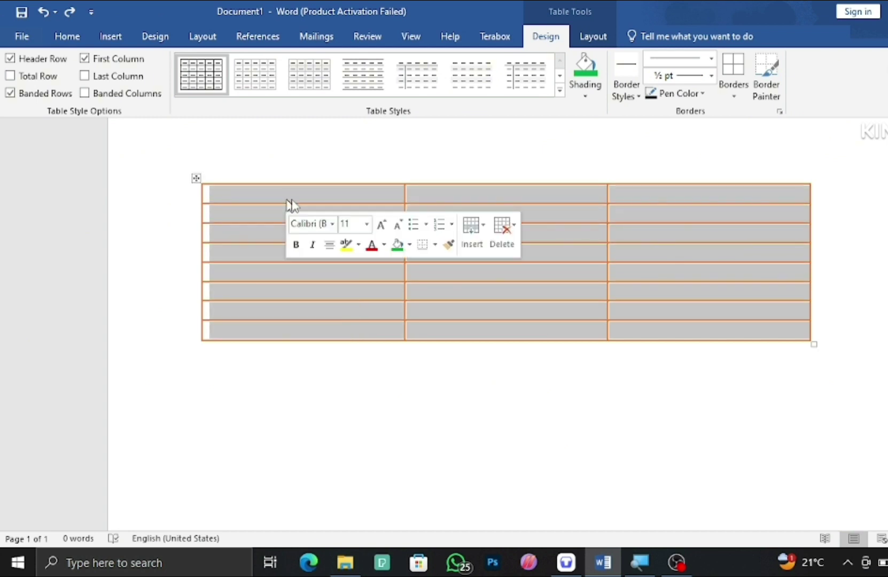
{"action": "left_click", "coordinate": [628, 100]}
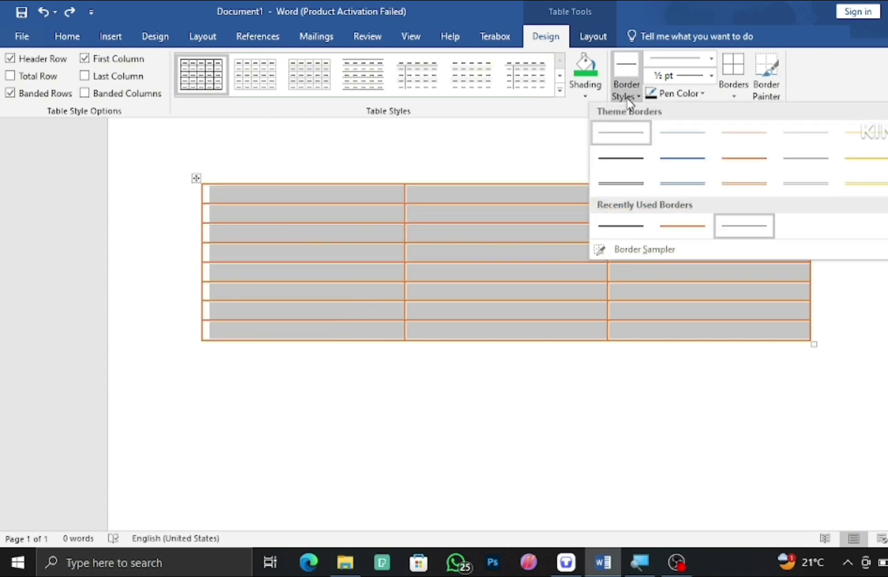
{"action": "left_click", "coordinate": [621, 158]}
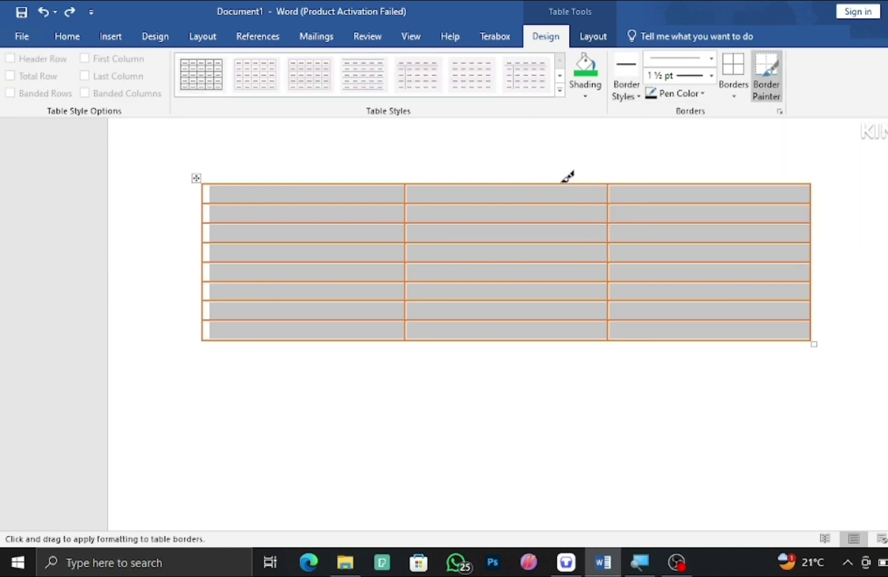
{"action": "left_click", "coordinate": [561, 183]}
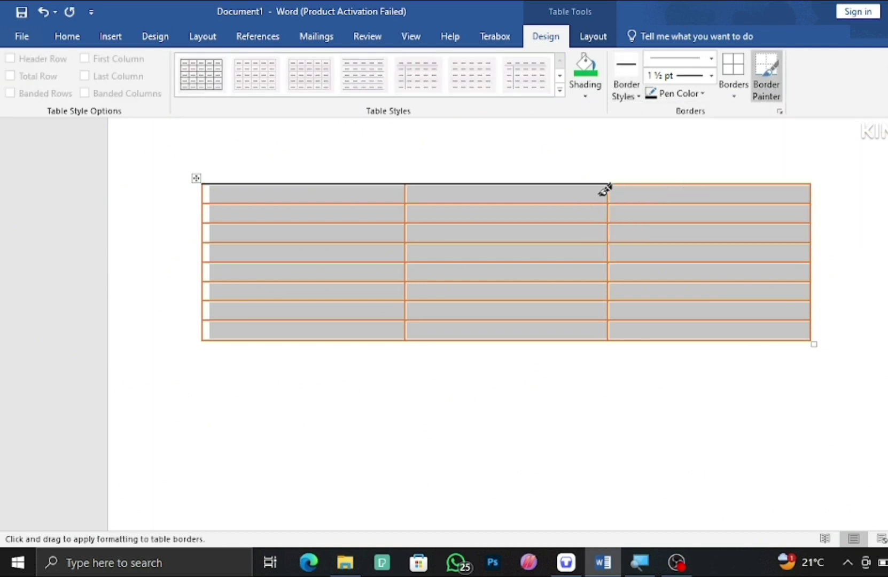
{"action": "left_click_drag", "start_coordinate": [609, 192], "coordinate": [608, 204]}
{"action": "left_click", "coordinate": [578, 203]}
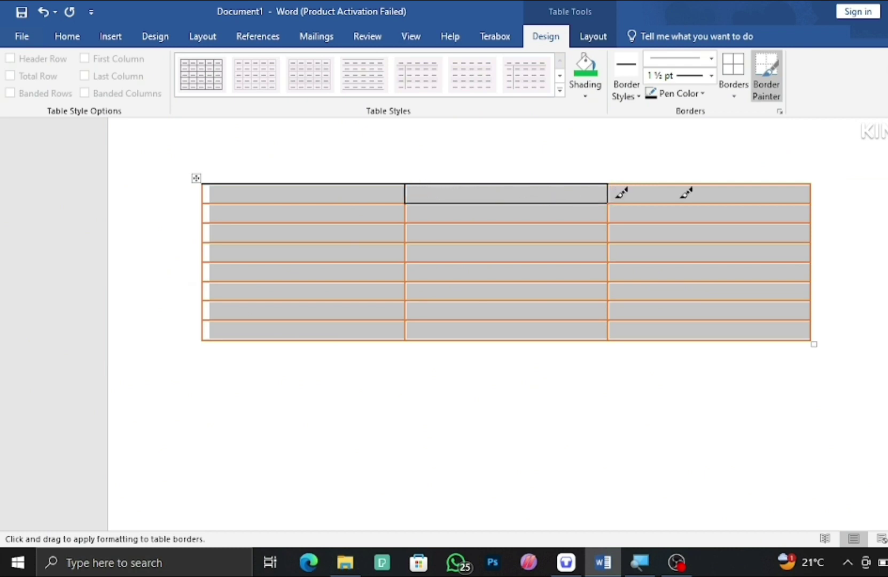
Step: Apply the 1½ pt black border style to all table borders and stretch the table taller
{"action": "left_click", "coordinate": [731, 87]}
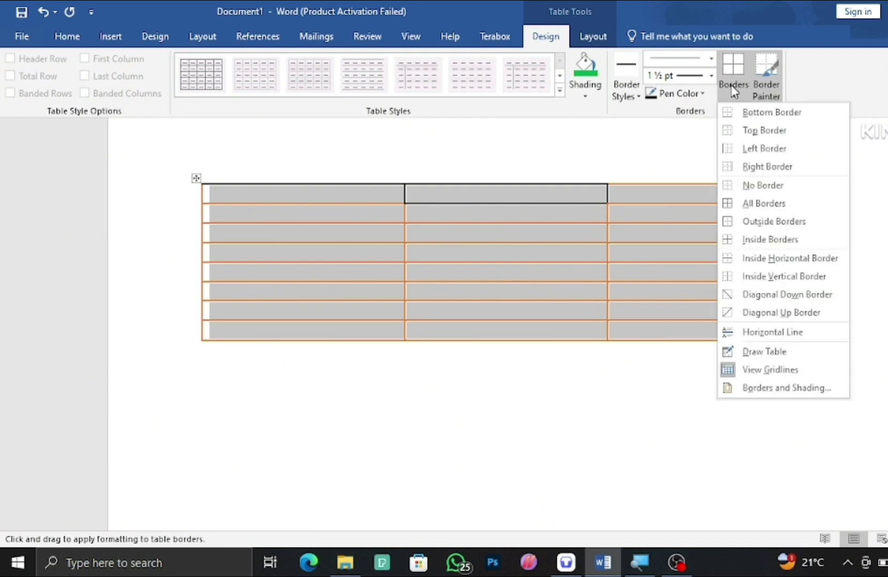
{"action": "left_click", "coordinate": [779, 210]}
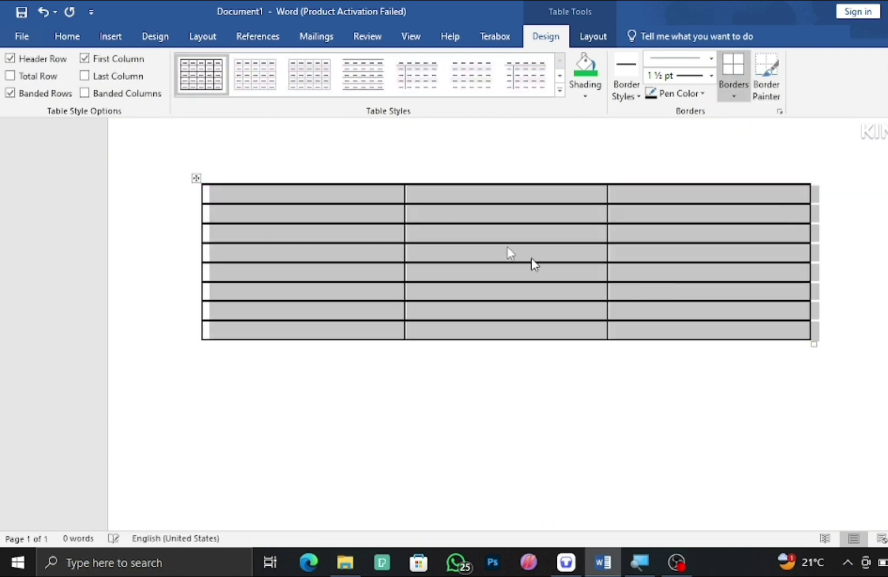
{"action": "mouse_move", "coordinate": [817, 348]}
{"action": "left_mouse_down"}
{"action": "mouse_move", "coordinate": [876, 425]}
{"action": "mouse_move", "coordinate": [837, 434]}
{"action": "mouse_move", "coordinate": [817, 421]}
{"action": "left_mouse_up"}
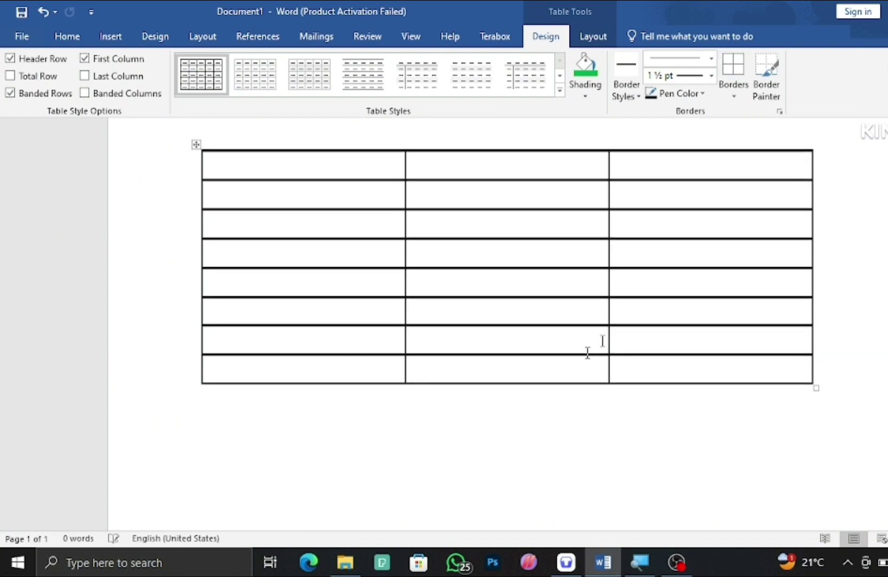
{"action": "key", "text": "ctrl+z"}
{"action": "left_click_drag", "start_coordinate": [663, 385], "coordinate": [668, 366]}
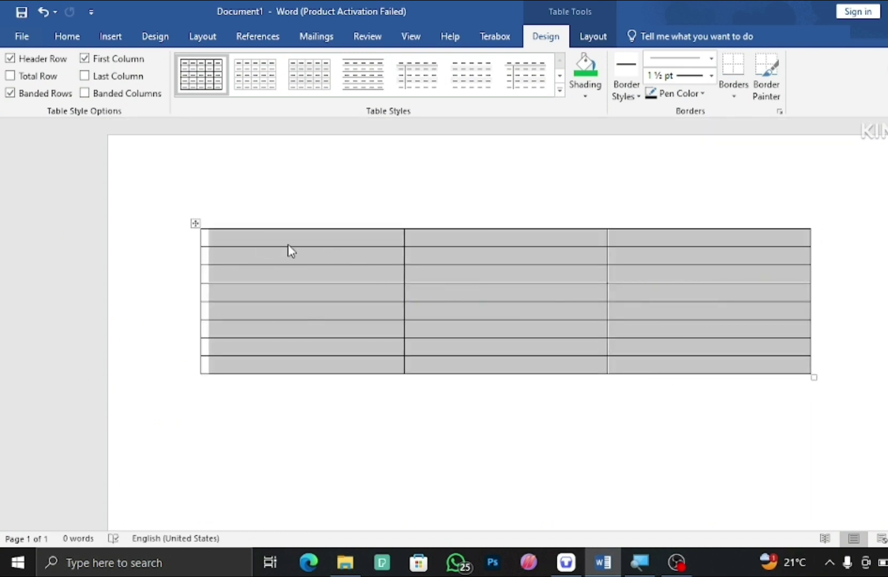
{"action": "left_click_drag", "start_coordinate": [234, 234], "coordinate": [668, 393]}
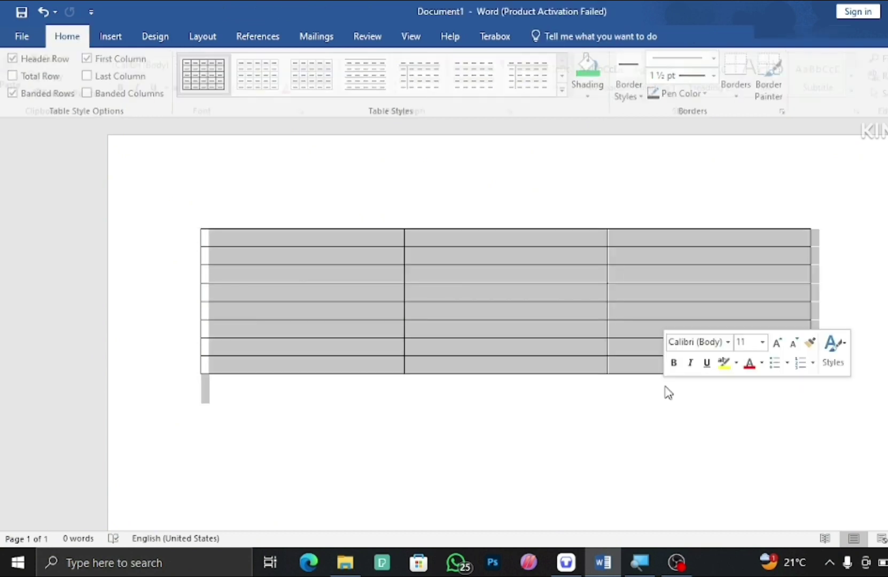
{"action": "left_click", "coordinate": [395, 281]}
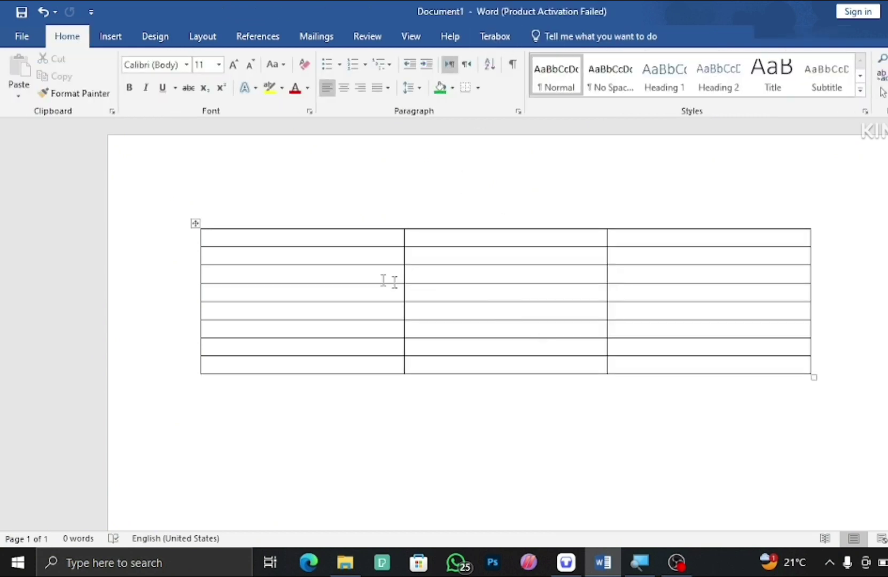
{"action": "left_click_drag", "start_coordinate": [307, 265], "coordinate": [674, 360]}
{"action": "key", "text": "ctrl+z"}
Step: Select the whole table and paint its top border with the 1½ pt orange theme border style
{"action": "left_click_drag", "start_coordinate": [385, 240], "coordinate": [767, 368]}
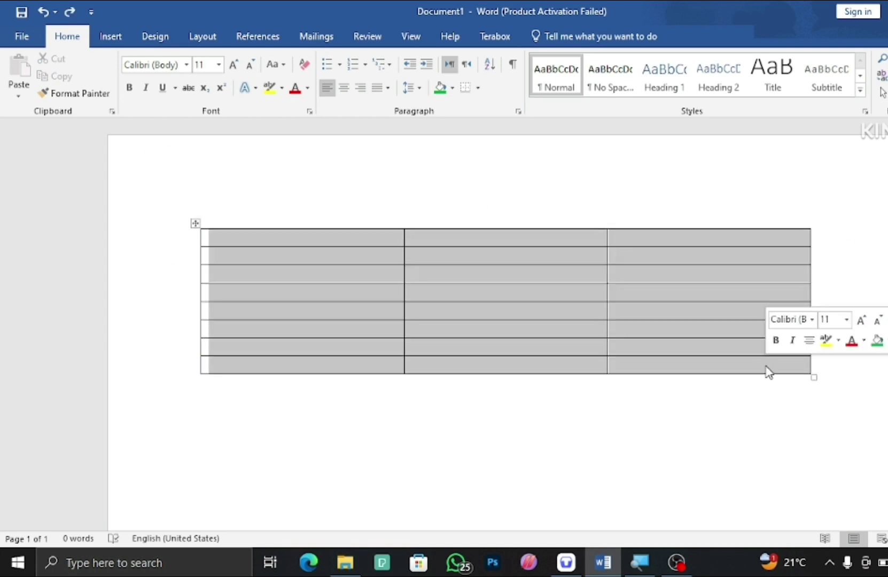
{"action": "left_click", "coordinate": [545, 36]}
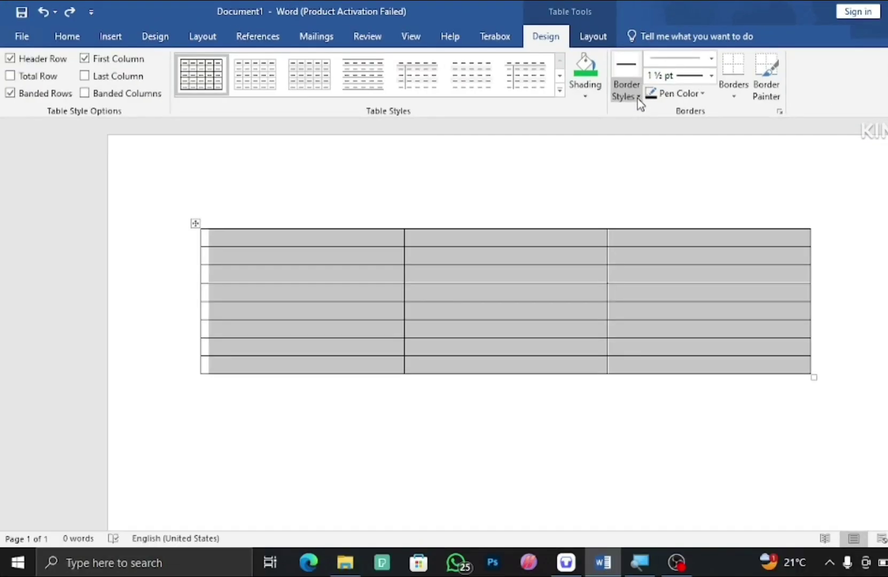
{"action": "left_click", "coordinate": [641, 96]}
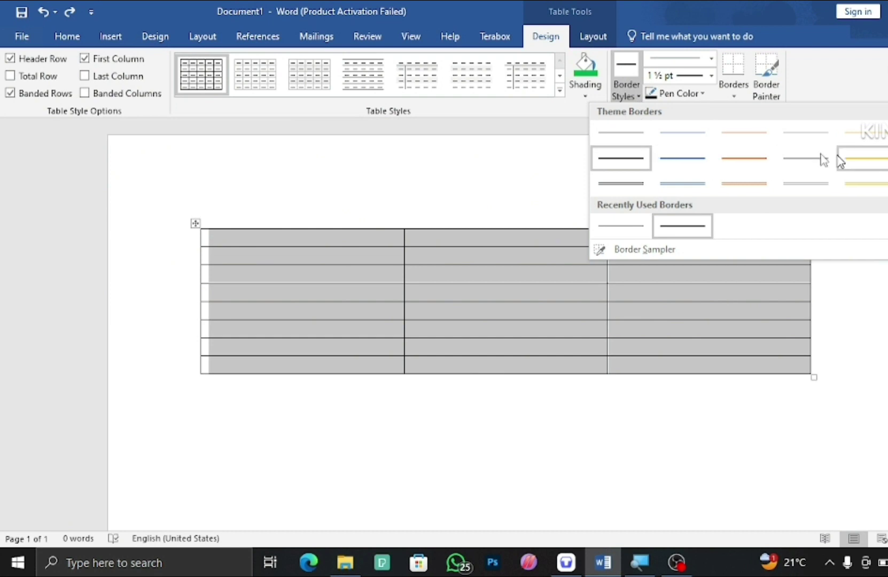
{"action": "left_click", "coordinate": [752, 169]}
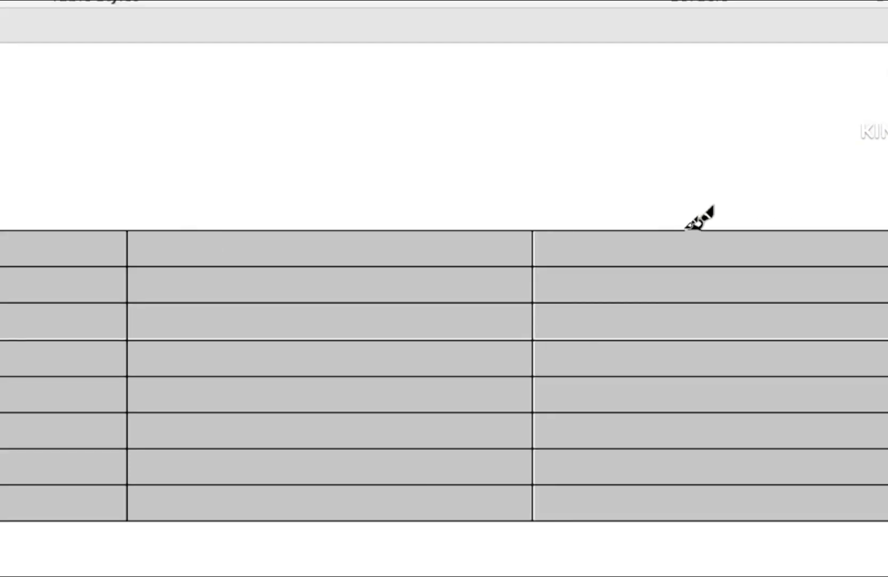
{"action": "left_click", "coordinate": [688, 230]}
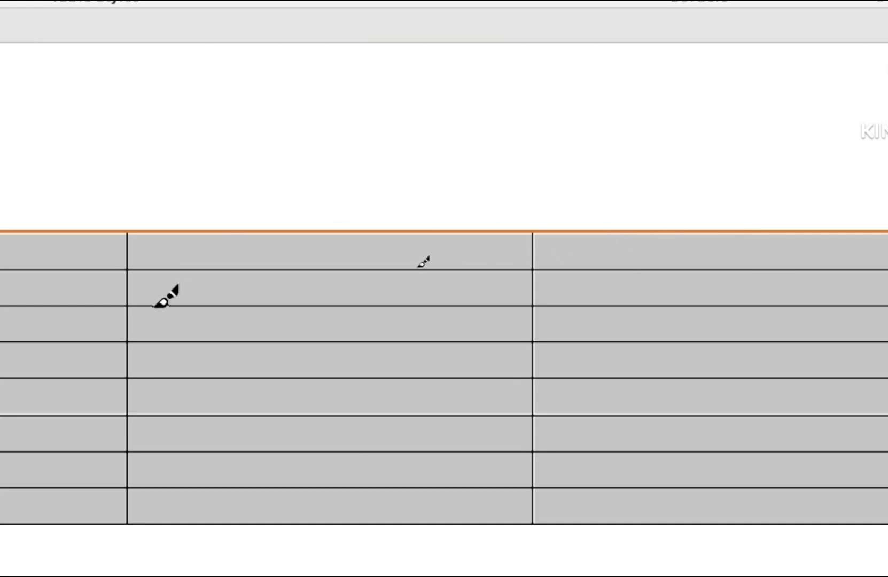
{"action": "scroll", "coordinate": [446, 329], "scroll_direction": "down", "scroll_amount": 1}
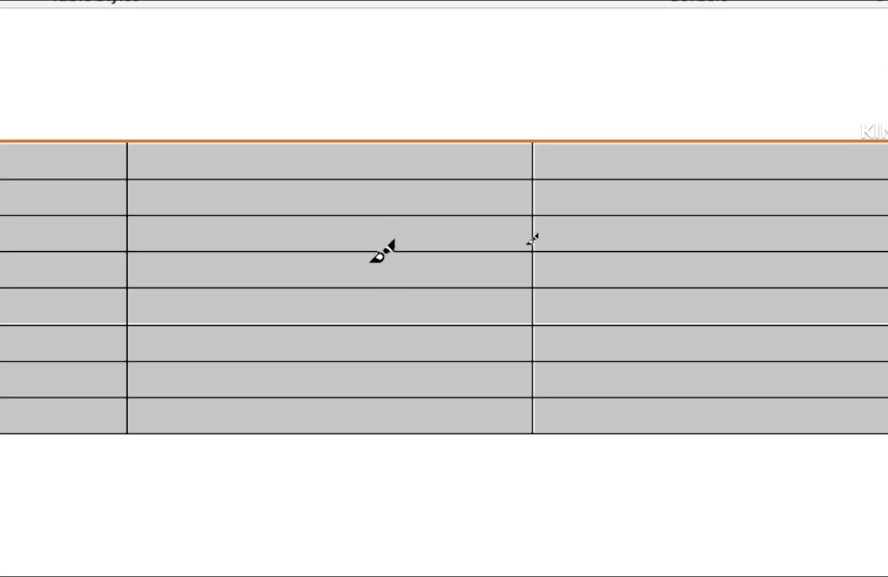
Step: Paint the 1½ pt orange style below row 3 in the second and third columns and below row 7 in the second column
{"action": "left_click", "coordinate": [380, 251]}
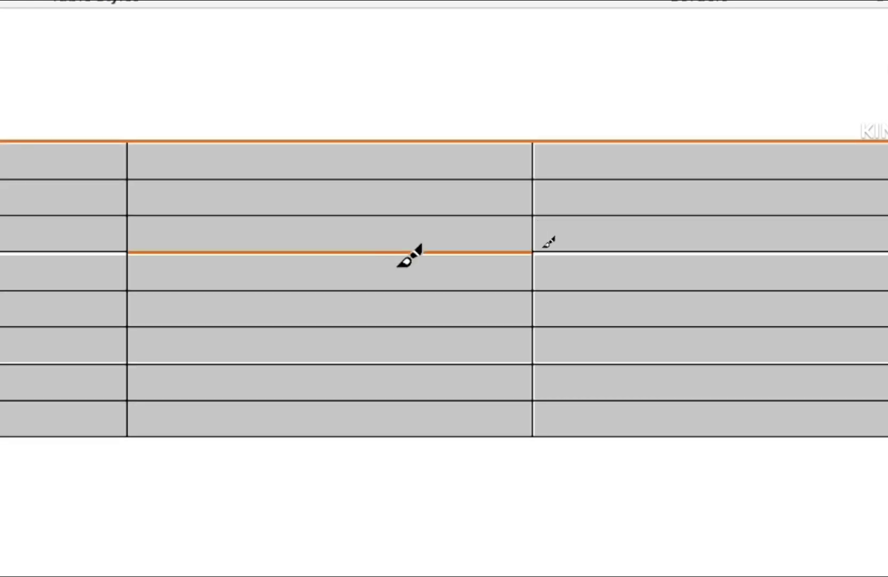
{"action": "left_click", "coordinate": [606, 251]}
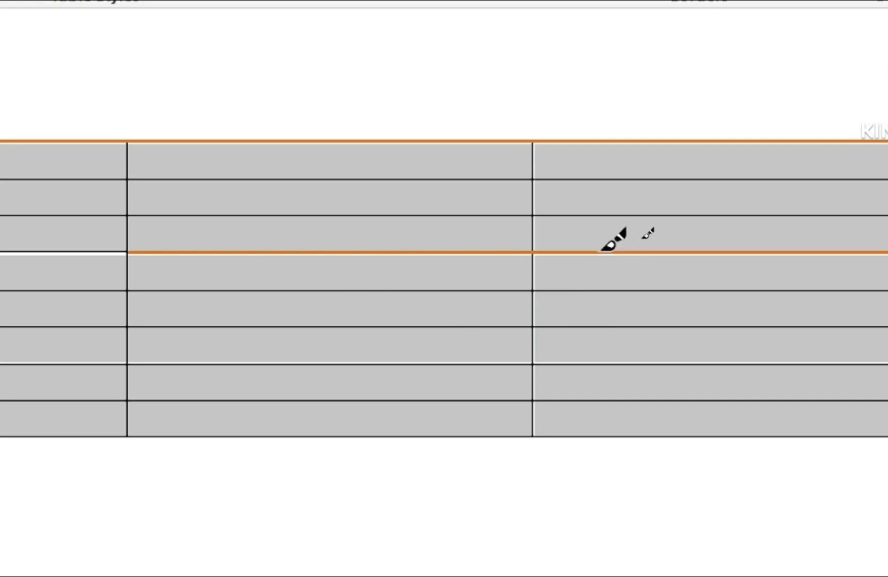
{"action": "left_click", "coordinate": [328, 400]}
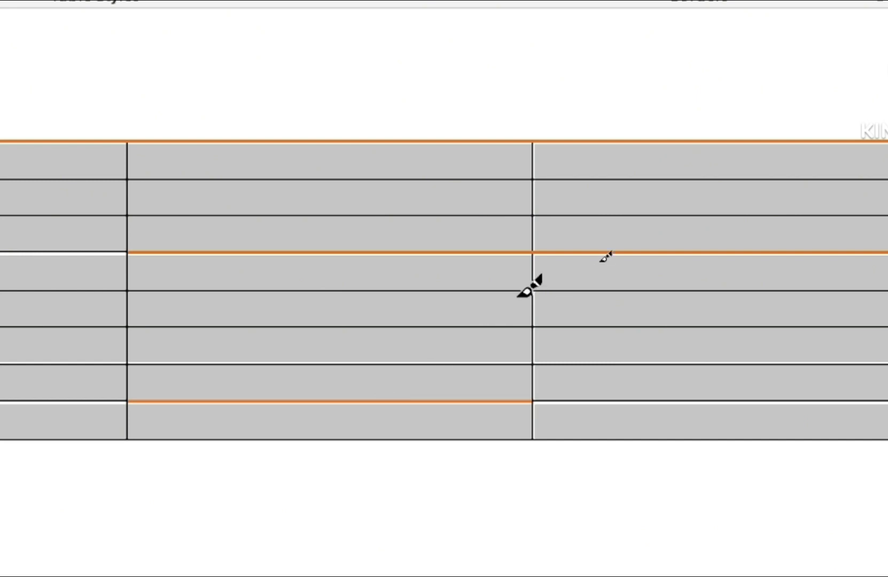
{"action": "right_click", "coordinate": [167, 212]}
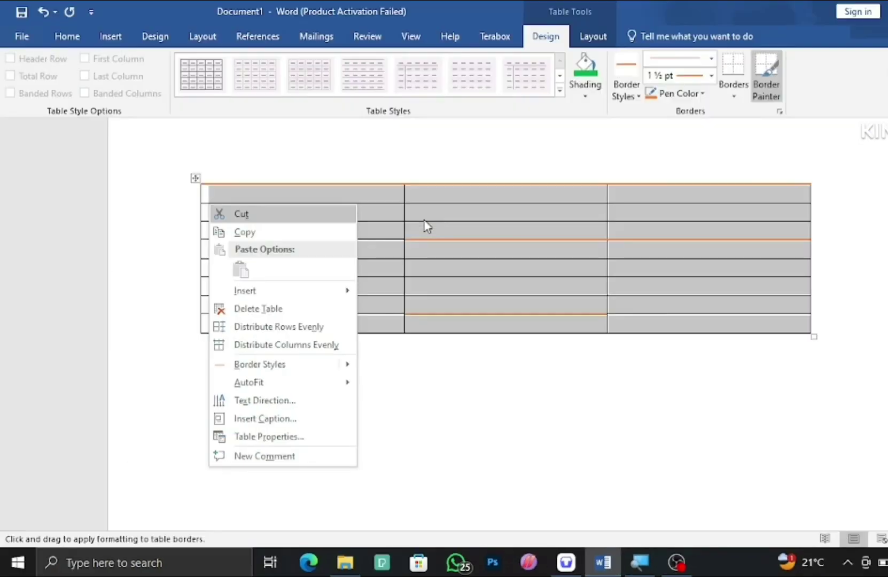
Step: Apply the 1½ pt orange border style to all borders of the table and deselect it
{"action": "left_click", "coordinate": [625, 96]}
{"action": "left_click", "coordinate": [740, 91]}
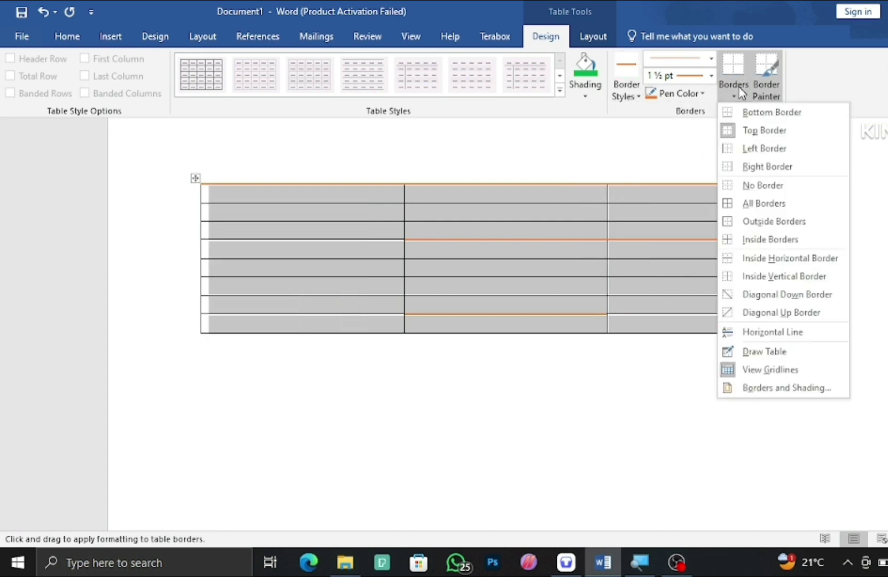
{"action": "left_click", "coordinate": [762, 204]}
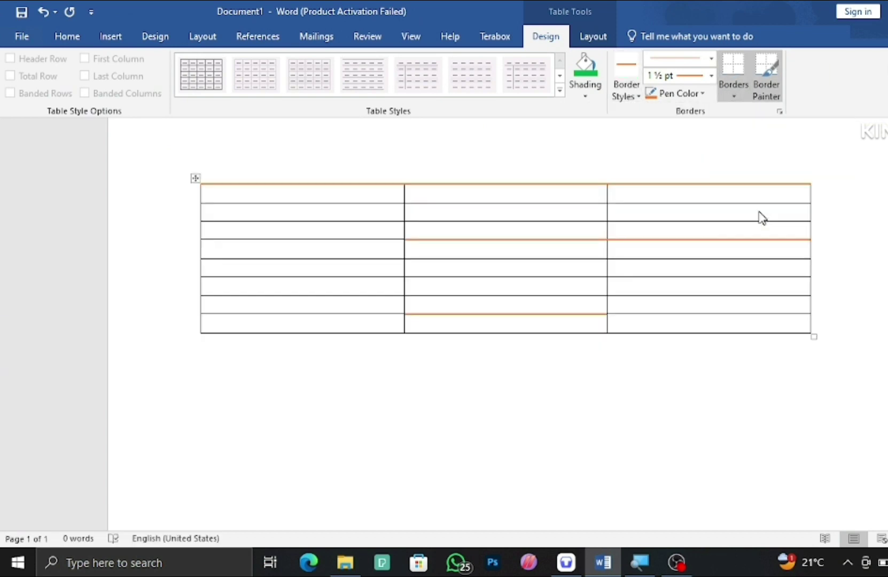
{"action": "left_click", "coordinate": [714, 297]}
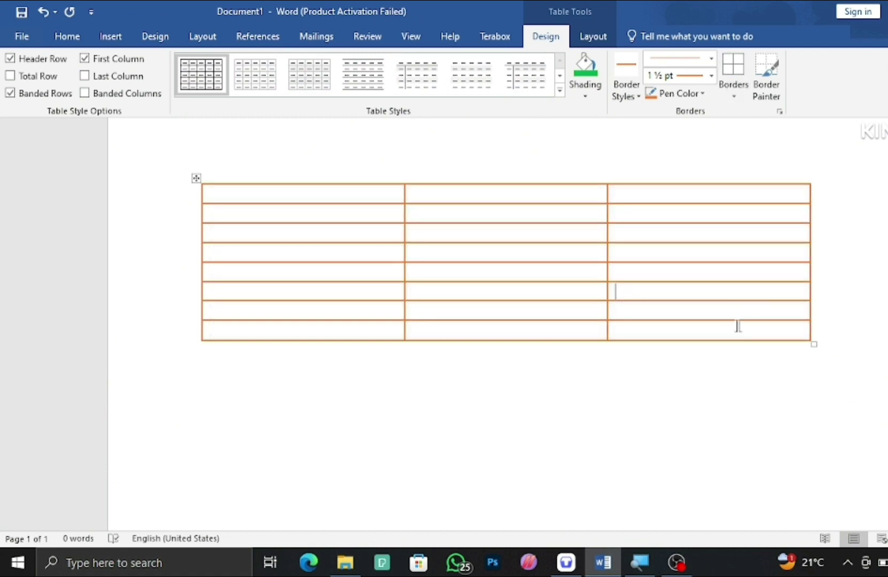
Step: Try painting the borders around the first row's middle cell with the 1½ pt black border style, with the whole table selected
{"action": "left_click_drag", "start_coordinate": [738, 326], "coordinate": [498, 261]}
{"action": "left_click", "coordinate": [592, 297]}
{"action": "left_click_drag", "start_coordinate": [704, 327], "coordinate": [289, 214]}
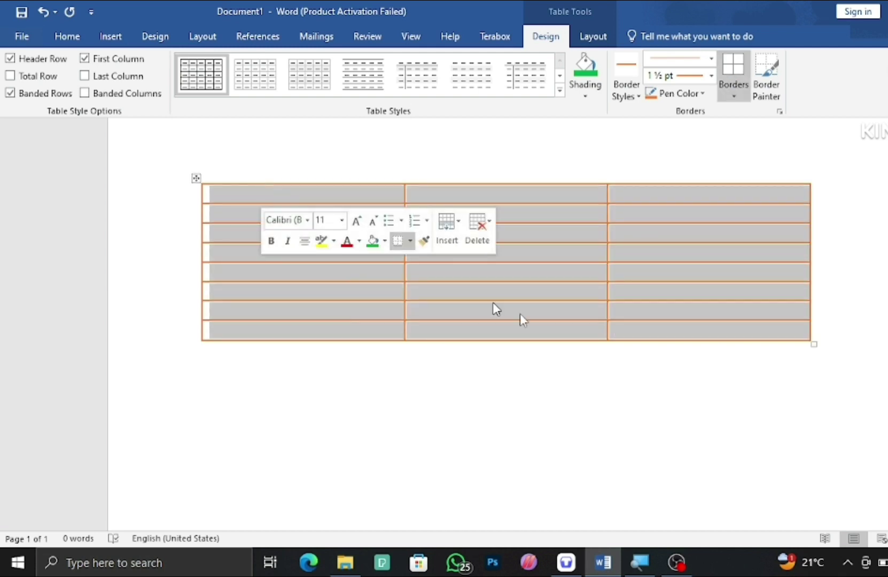
{"action": "left_click", "coordinate": [681, 345]}
{"action": "left_click_drag", "start_coordinate": [615, 330], "coordinate": [380, 198]}
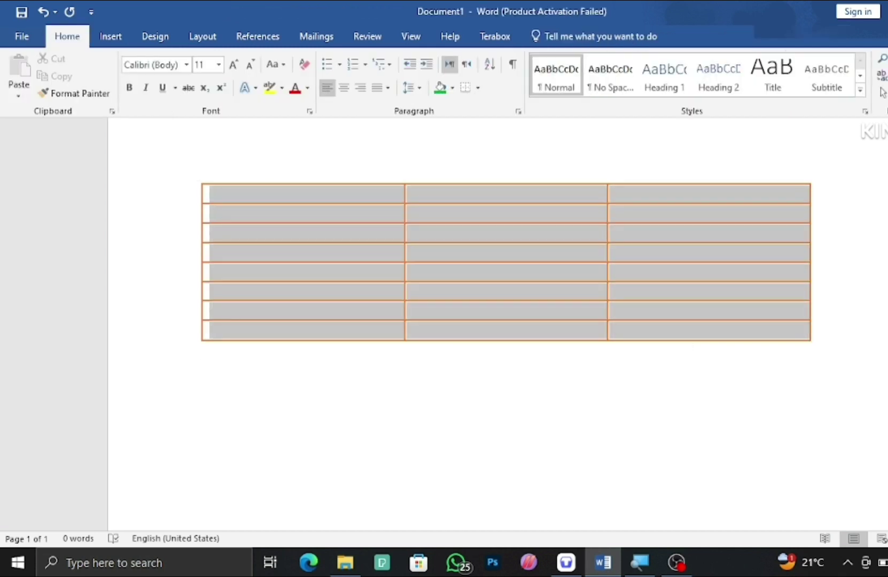
{"action": "left_click", "coordinate": [546, 36]}
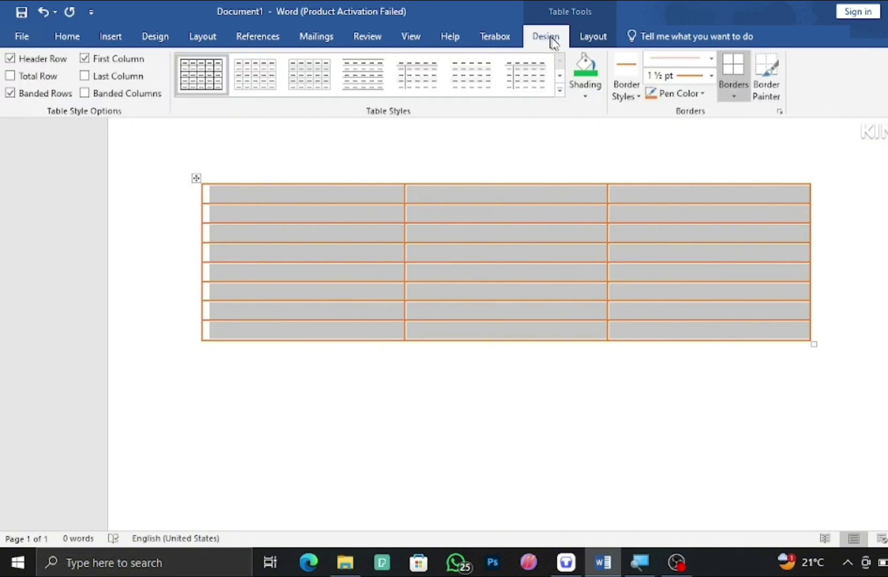
{"action": "left_click", "coordinate": [618, 96]}
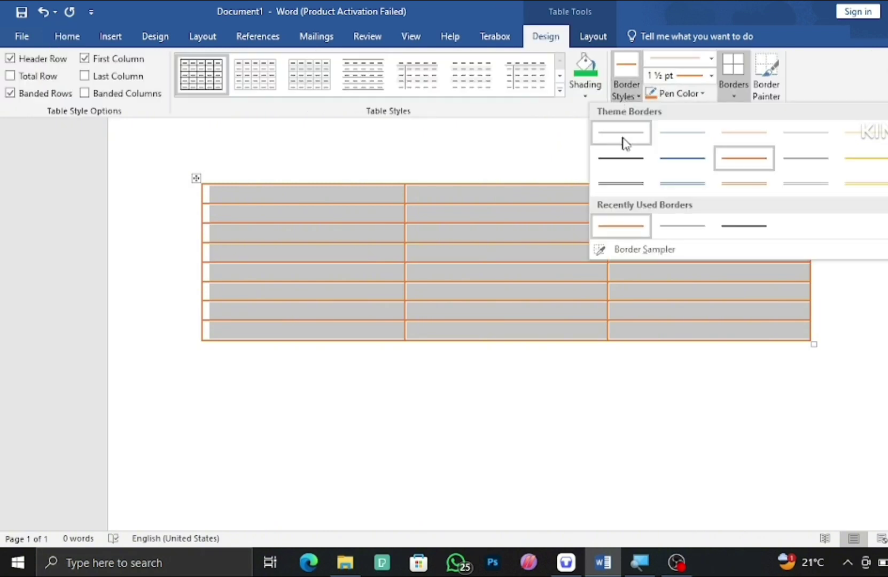
{"action": "left_click", "coordinate": [634, 161]}
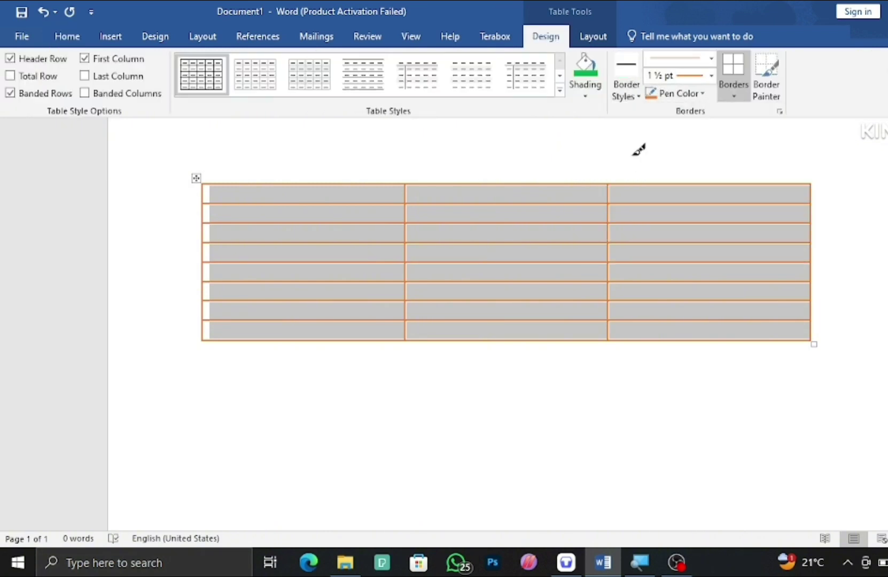
{"action": "left_click", "coordinate": [607, 182]}
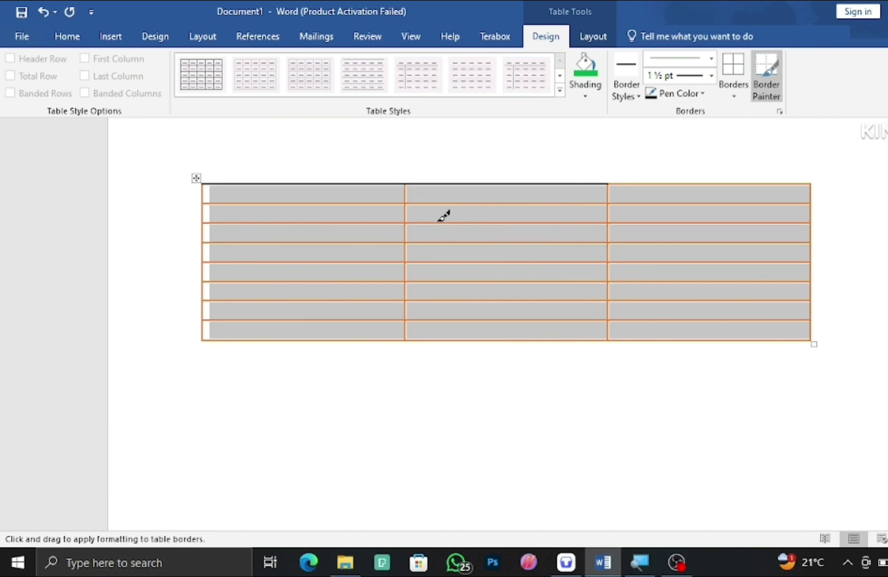
{"action": "left_click_drag", "start_coordinate": [420, 203], "coordinate": [461, 206]}
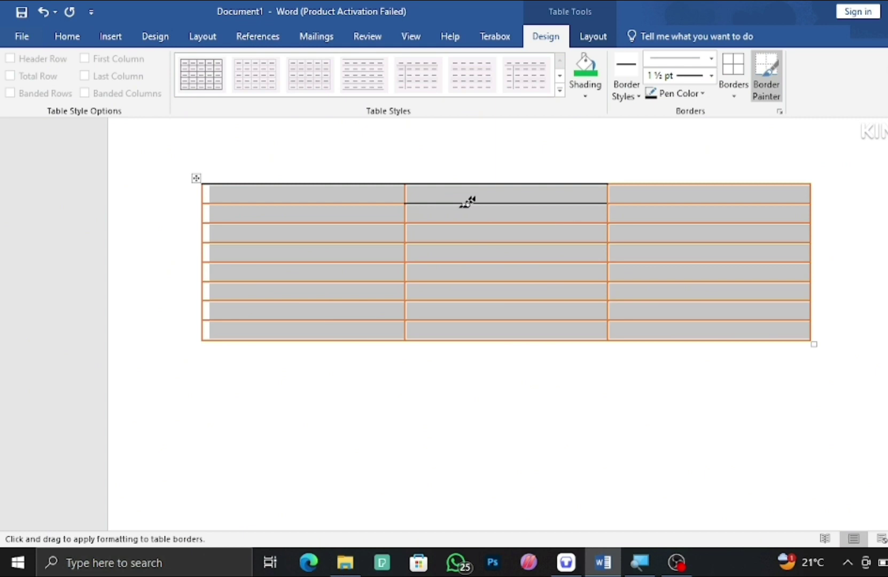
{"action": "left_click", "coordinate": [407, 191]}
{"action": "left_click", "coordinate": [609, 193]}
Step: Undo the black border strokes painted in the table's first row
{"action": "key", "text": "ctrl+z"}
{"action": "key", "text": "ctrl+z"}
{"action": "key", "text": "ctrl+z"}
{"action": "key", "text": "ctrl+z"}
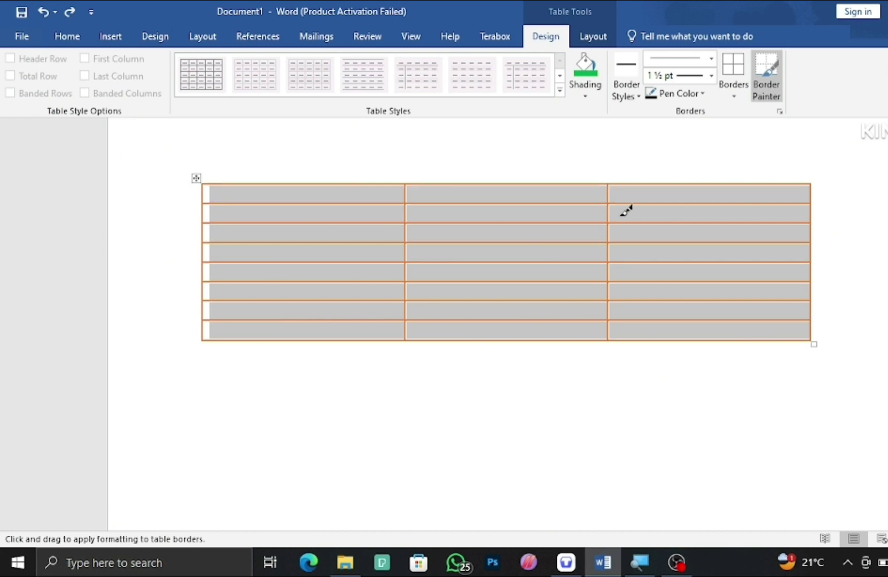
Step: Pick the ½ pt black border style and clear the table selection
{"action": "left_click", "coordinate": [624, 90]}
{"action": "left_click", "coordinate": [629, 128]}
{"action": "left_click", "coordinate": [585, 88]}
{"action": "left_click", "coordinate": [689, 96]}
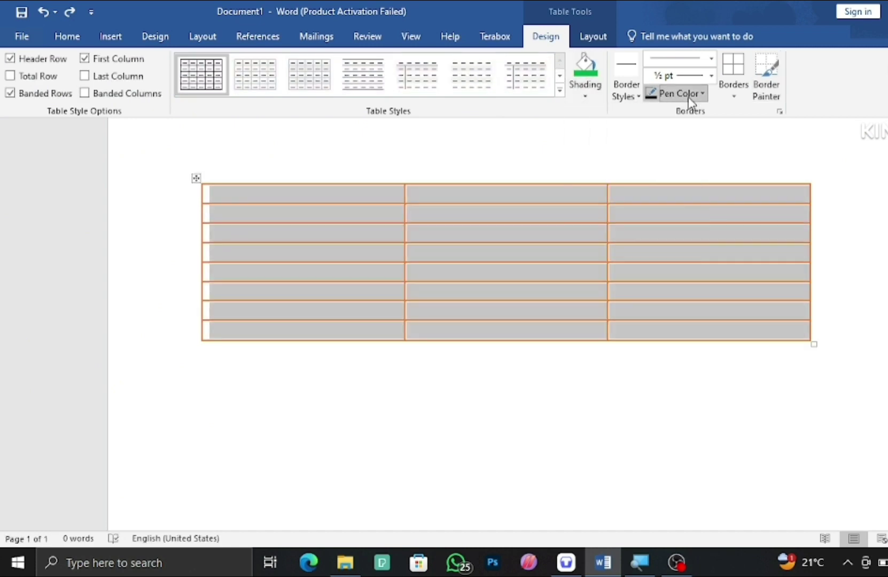
{"action": "left_click", "coordinate": [557, 149]}
{"action": "left_click", "coordinate": [678, 330]}
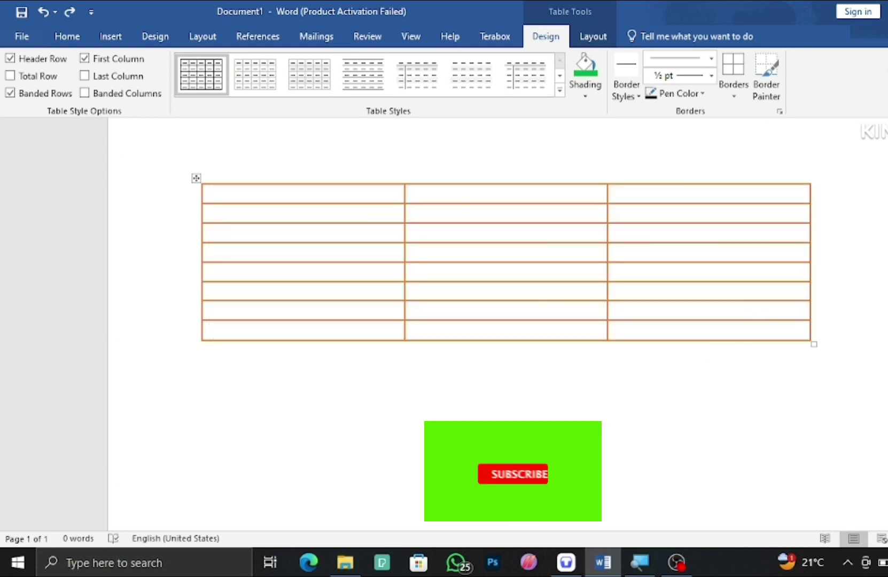
Step: Reselect the whole table and outline the first row's middle cell using the 1½ pt black border style
{"action": "left_click_drag", "start_coordinate": [684, 327], "coordinate": [286, 203]}
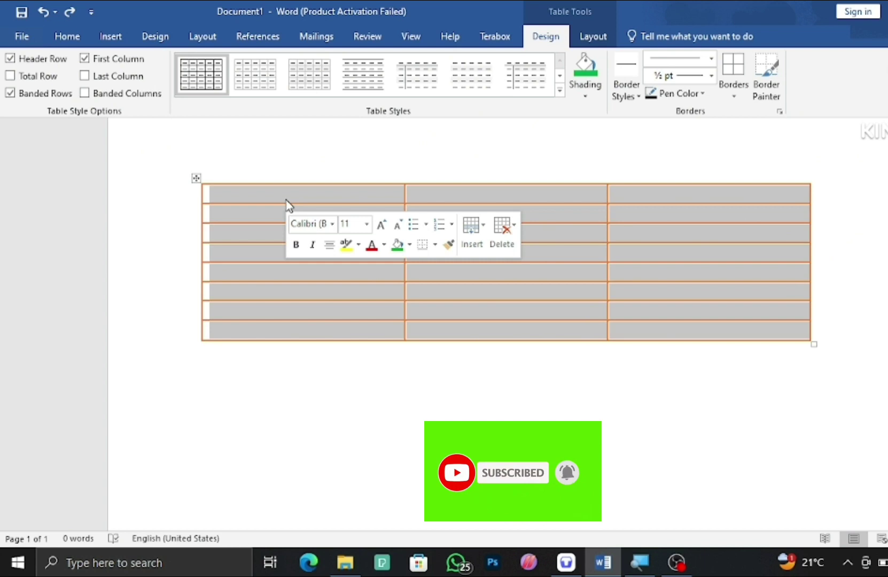
{"action": "left_click", "coordinate": [628, 99]}
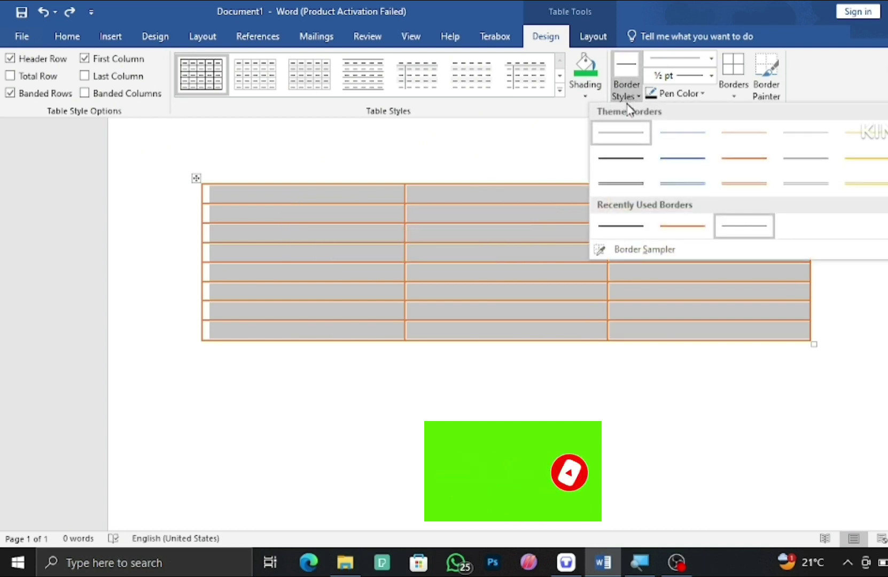
{"action": "left_click", "coordinate": [626, 159]}
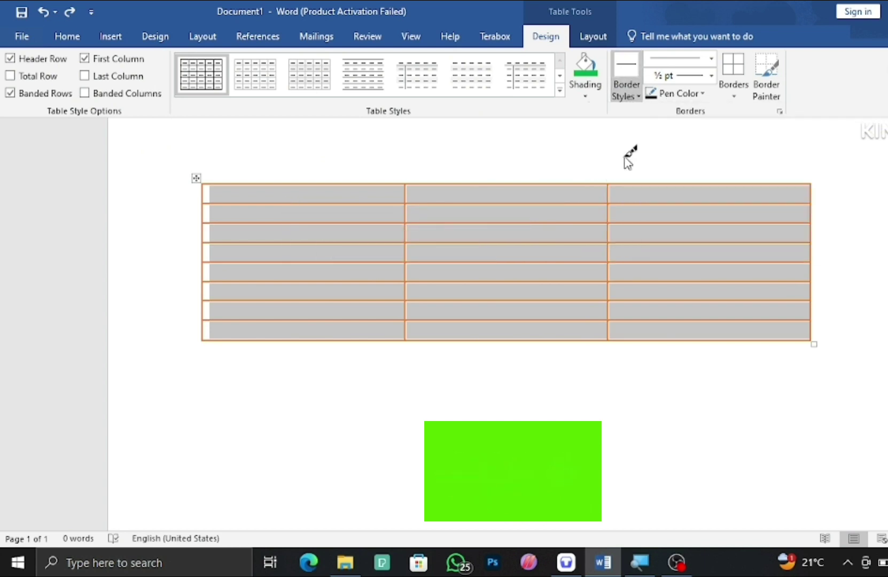
{"action": "left_click", "coordinate": [564, 183]}
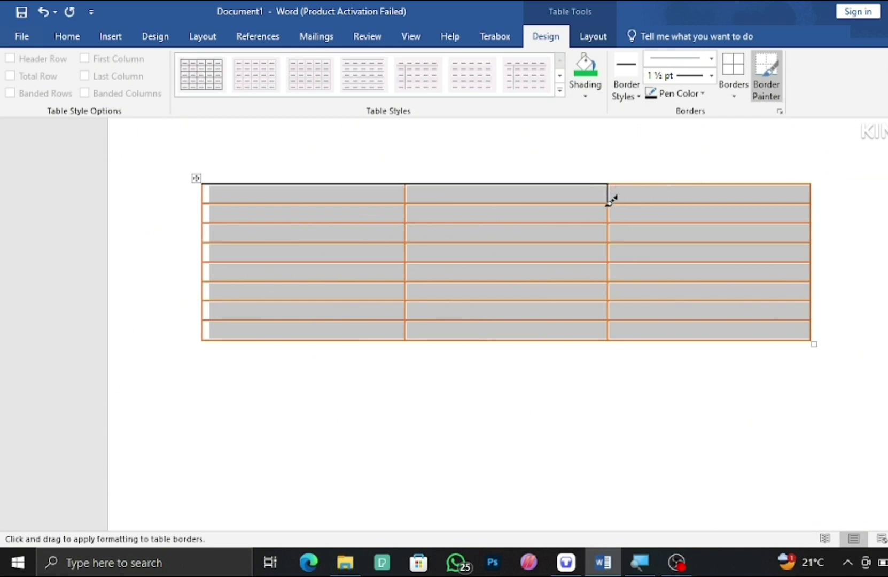
{"action": "left_click", "coordinate": [578, 204]}
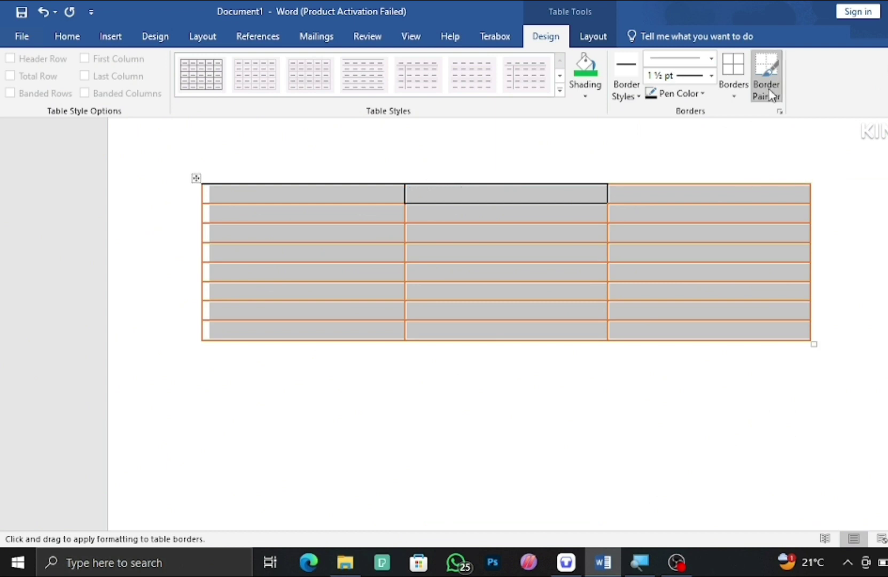
Step: Apply the 1½ pt black border style to all borders of the table and stretch the table taller
{"action": "left_click", "coordinate": [764, 75]}
{"action": "left_click", "coordinate": [730, 85]}
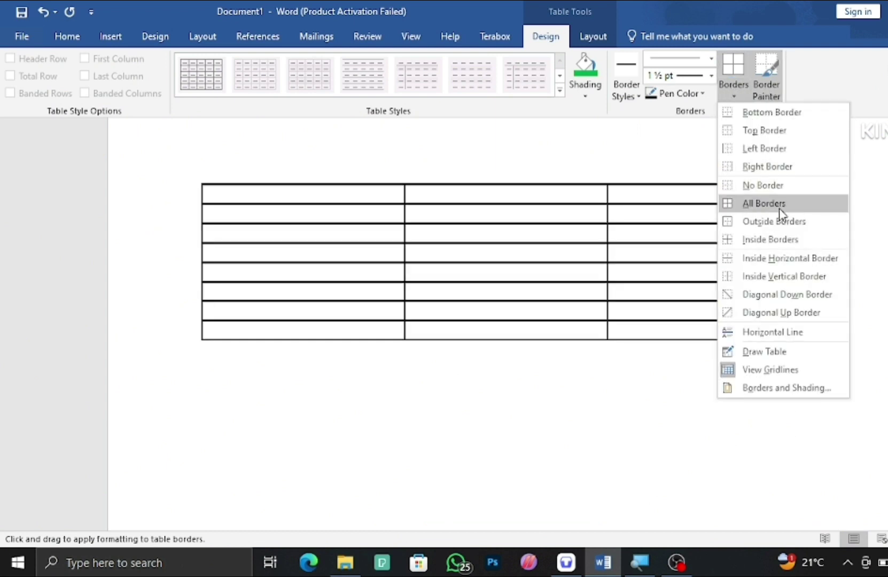
{"action": "left_click", "coordinate": [764, 203]}
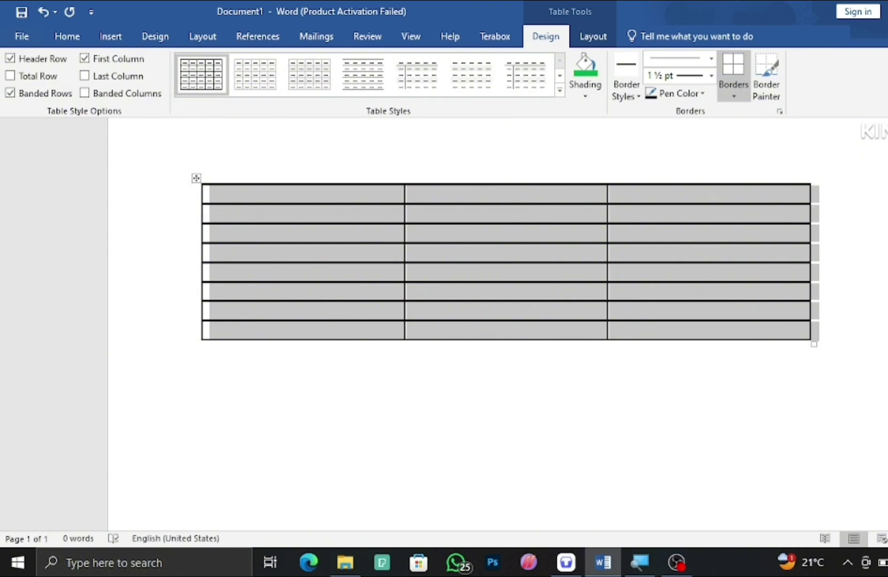
{"action": "left_click_drag", "start_coordinate": [816, 348], "coordinate": [812, 422]}
{"action": "scroll", "coordinate": [812, 423], "scroll_direction": "down", "scroll_amount": 1}
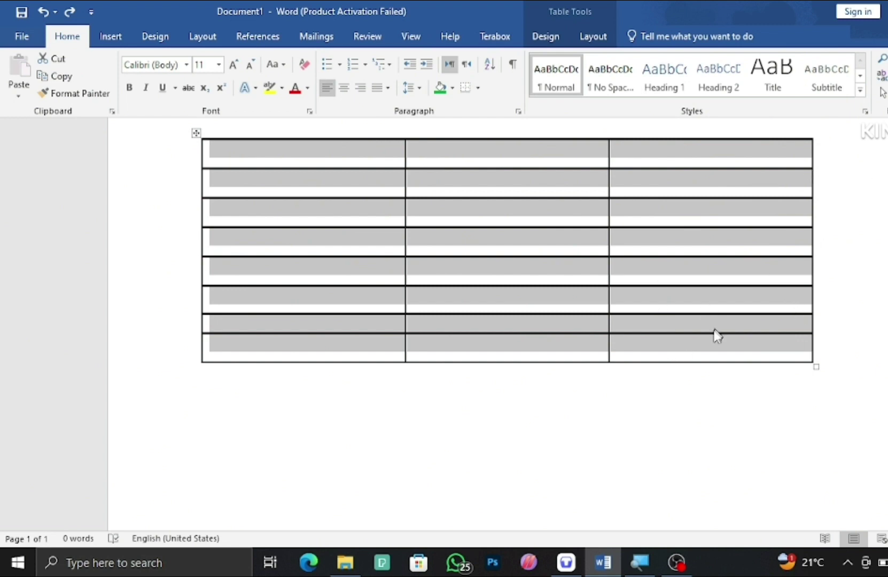
Step: Pick a thick-and-thin double line style for painting the borders of the selected table
{"action": "left_click", "coordinate": [617, 342]}
{"action": "left_click_drag", "start_coordinate": [562, 329], "coordinate": [340, 226]}
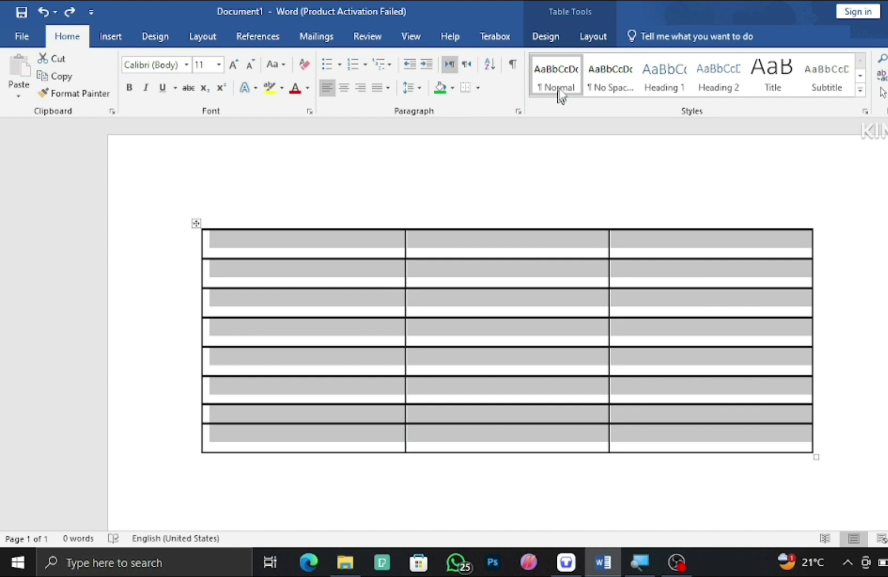
{"action": "left_click", "coordinate": [553, 37]}
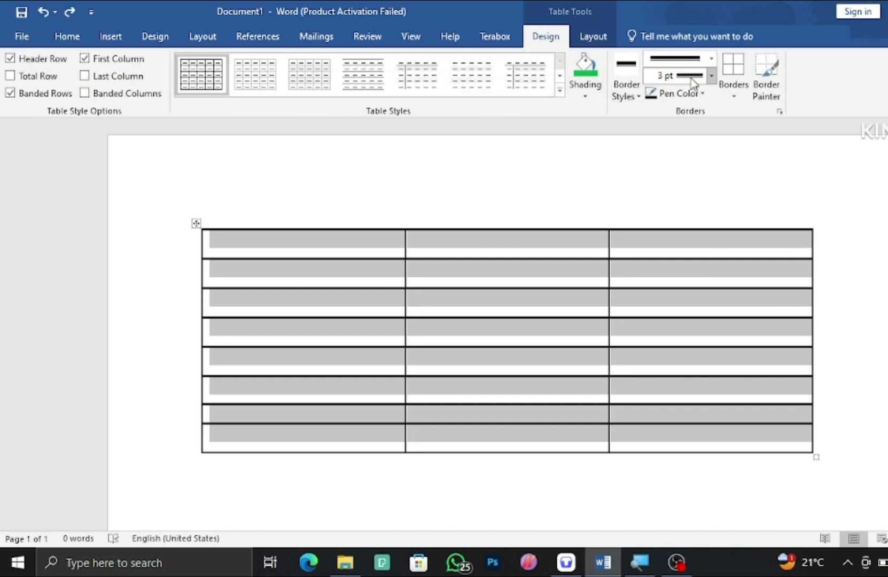
{"action": "left_click", "coordinate": [712, 59]}
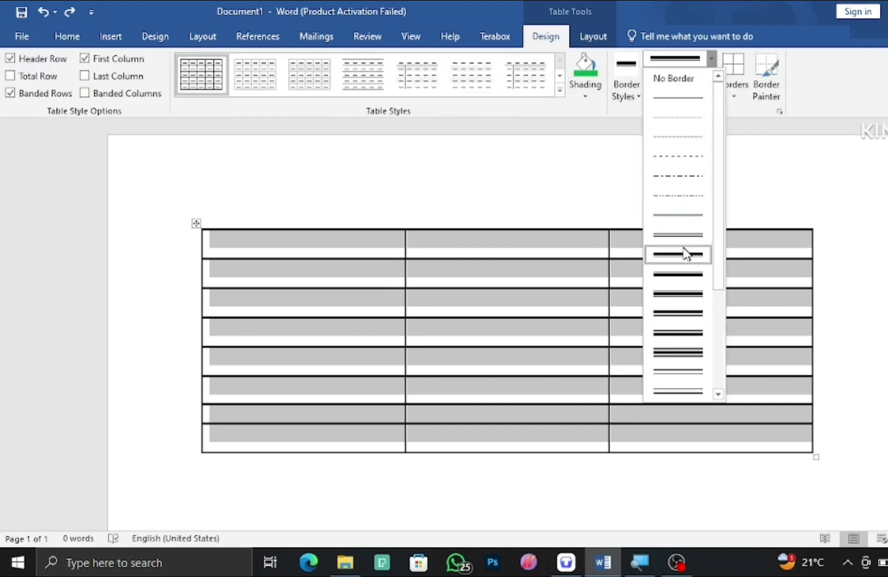
{"action": "scroll", "coordinate": [685, 266], "scroll_direction": "down", "scroll_amount": 2}
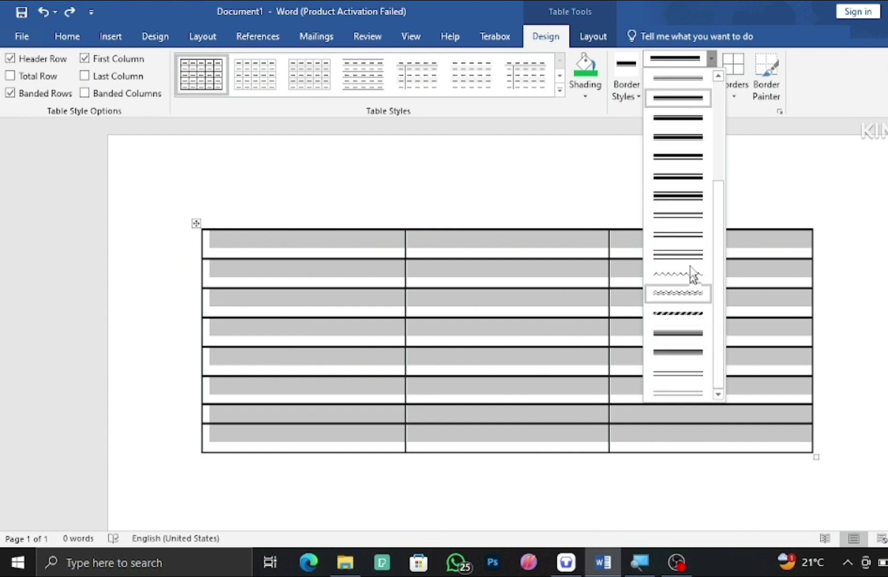
{"action": "left_click", "coordinate": [687, 157]}
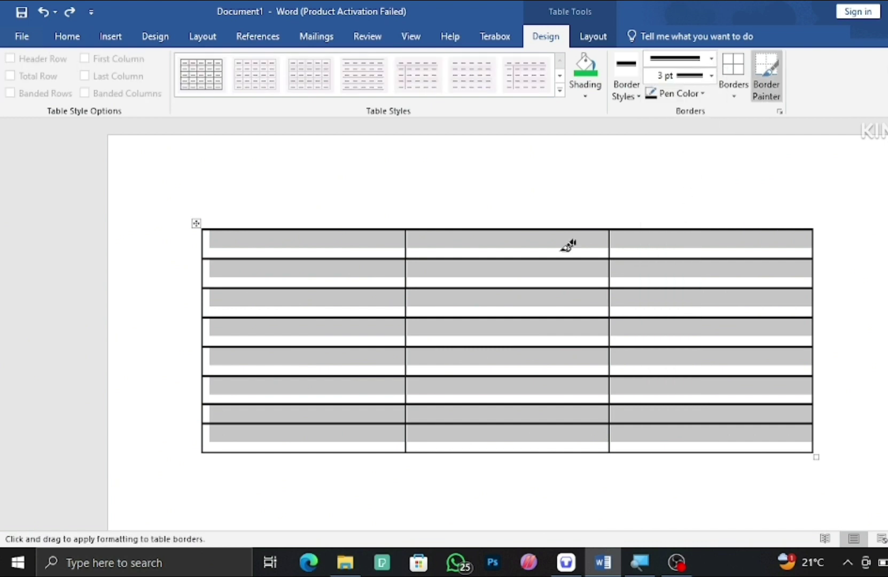
Step: Paint the table's entire top edge with the 3 pt thick-and-thin double line
{"action": "left_click", "coordinate": [477, 227]}
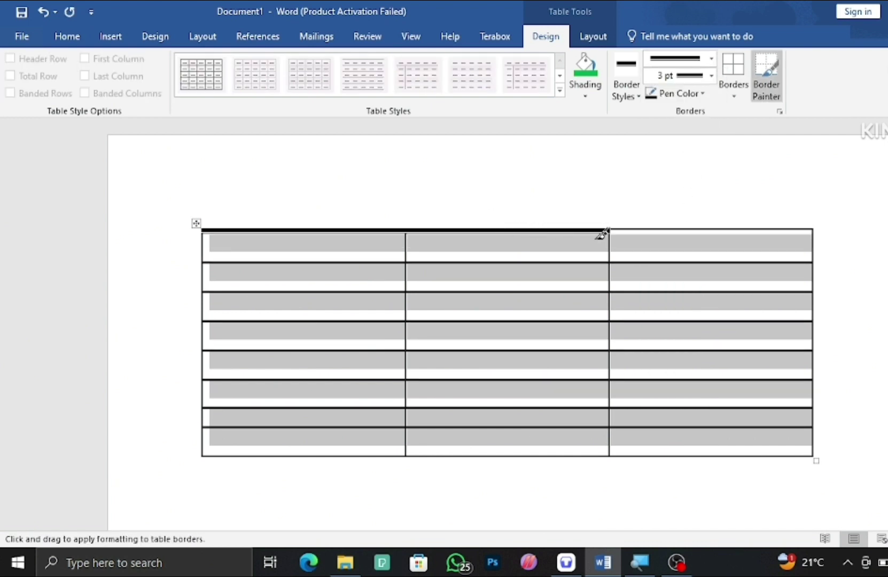
{"action": "left_click", "coordinate": [694, 234]}
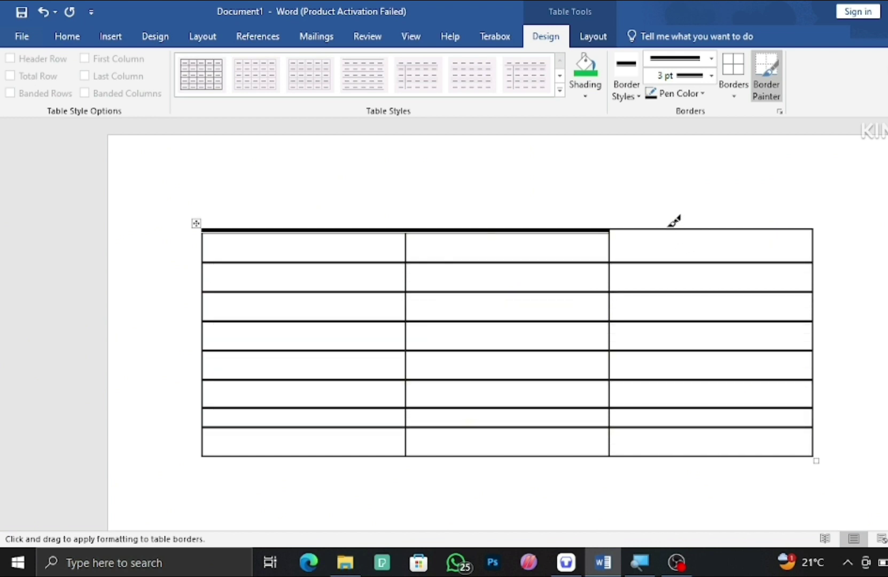
{"action": "left_click", "coordinate": [670, 229]}
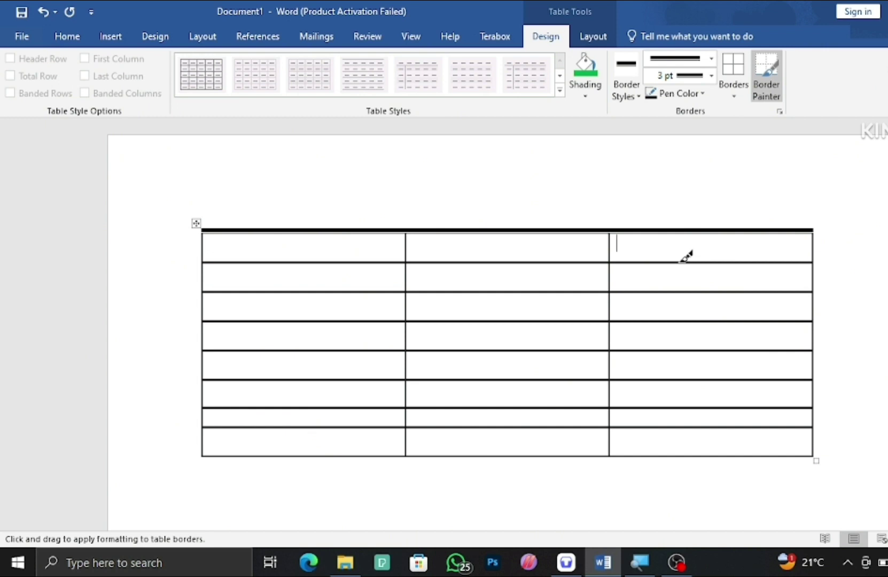
Step: Paint the borders around the middle cells of the first two rows and beneath the first row's last cell, then stop painting
{"action": "left_click", "coordinate": [684, 262]}
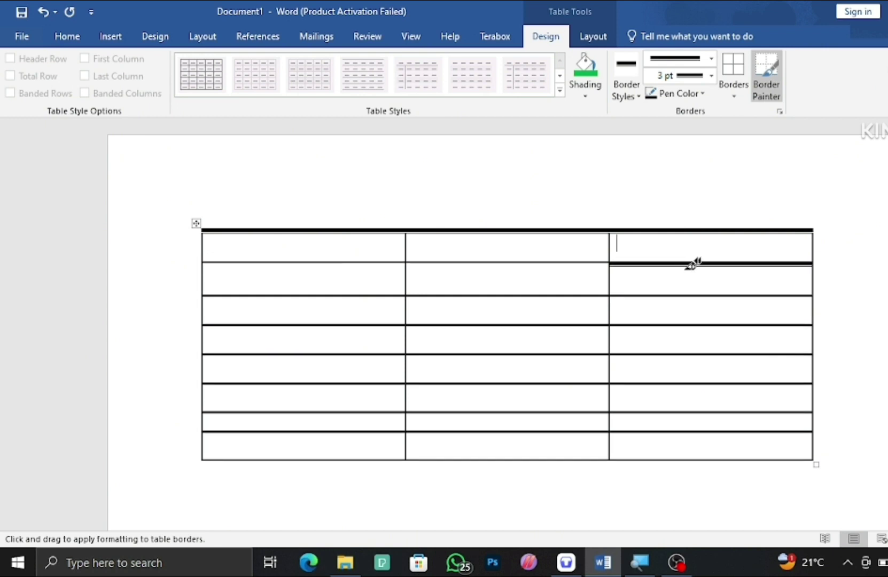
{"action": "left_click", "coordinate": [582, 262]}
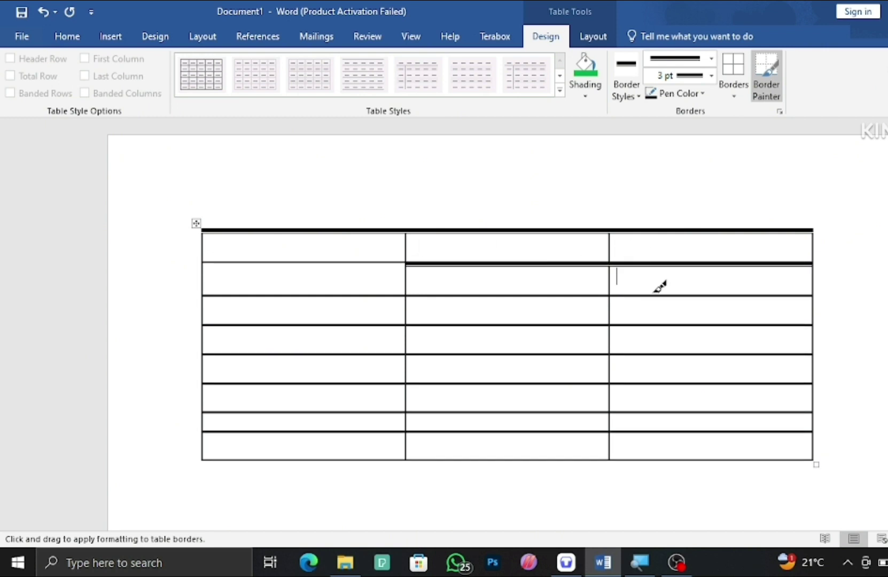
{"action": "left_click", "coordinate": [558, 295]}
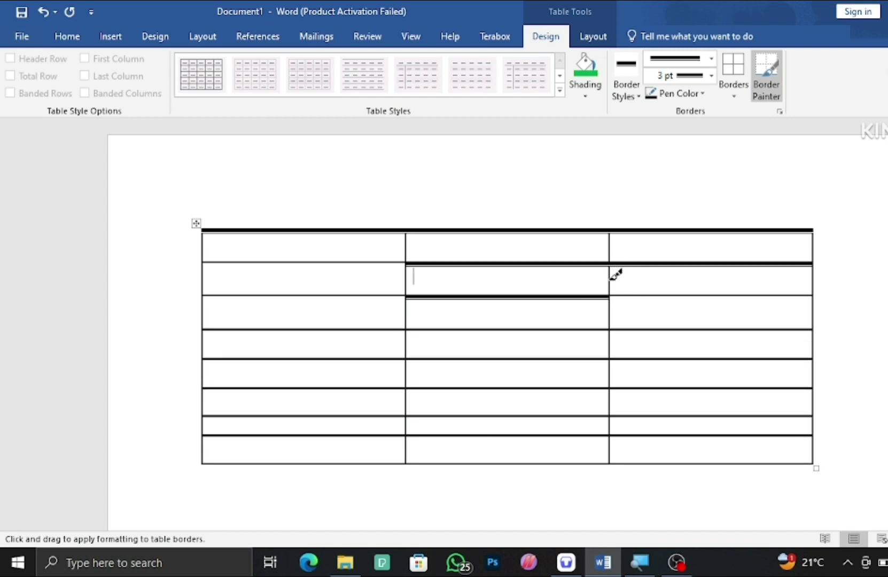
{"action": "left_click", "coordinate": [611, 279]}
{"action": "key", "text": "Escape"}
Step: Apply the 3 pt thick-and-thin double line to all borders of the second through last rows
{"action": "mouse_move", "coordinate": [785, 449]}
{"action": "left_mouse_down"}
{"action": "mouse_move", "coordinate": [387, 363]}
{"action": "mouse_move", "coordinate": [260, 278]}
{"action": "left_mouse_up"}
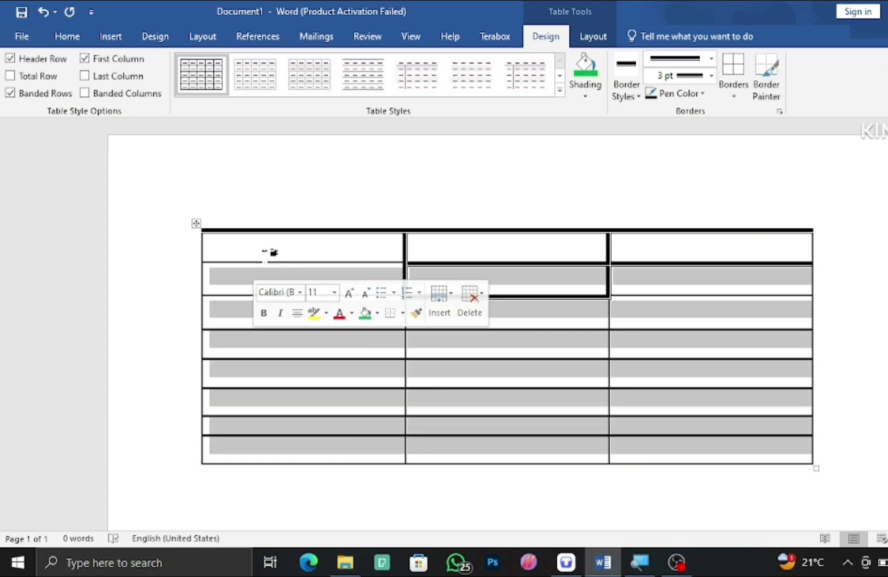
{"action": "left_click", "coordinate": [712, 58]}
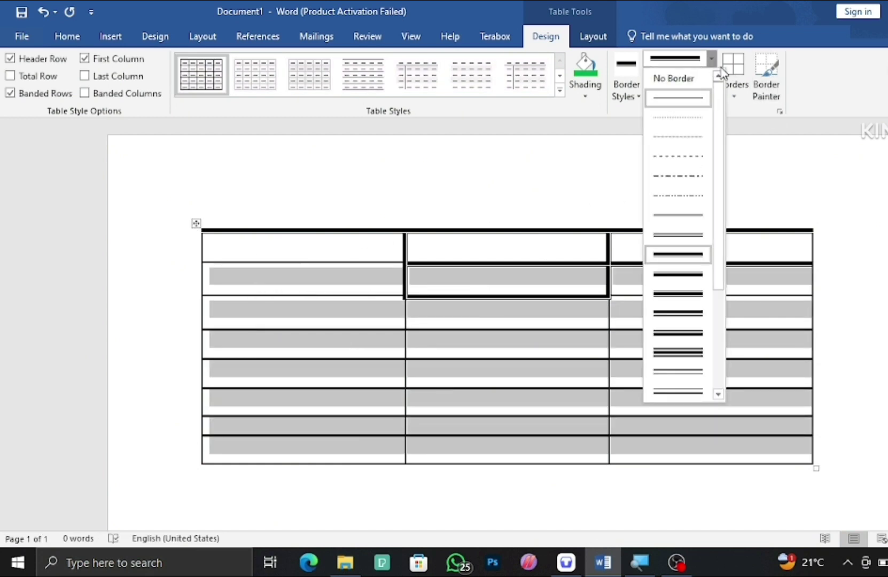
{"action": "left_click", "coordinate": [736, 74]}
{"action": "scroll", "coordinate": [311, 279], "scroll_direction": "down", "scroll_amount": 1}
{"action": "left_click", "coordinate": [861, 209]}
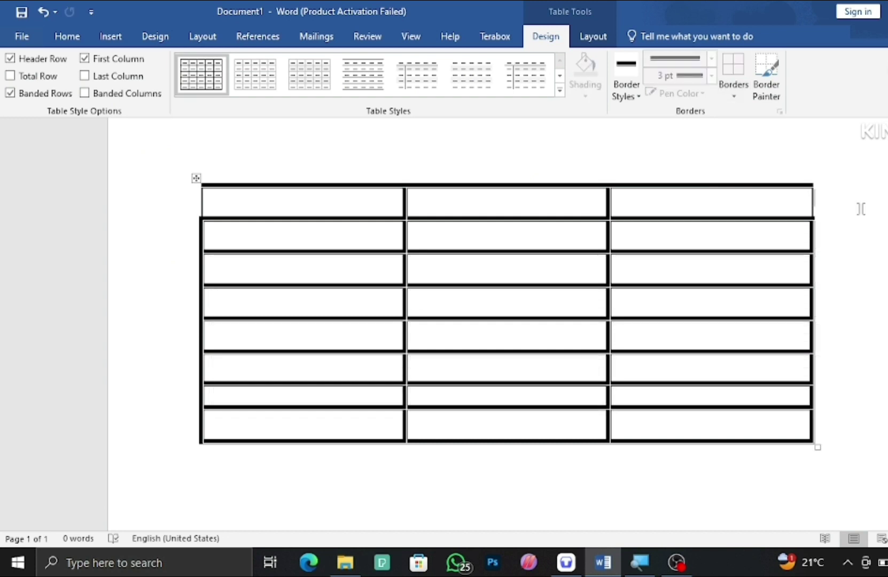
{"action": "scroll", "coordinate": [396, 302], "scroll_direction": "down", "scroll_amount": 2}
{"action": "scroll", "coordinate": [396, 301], "scroll_direction": "up", "scroll_amount": 2}
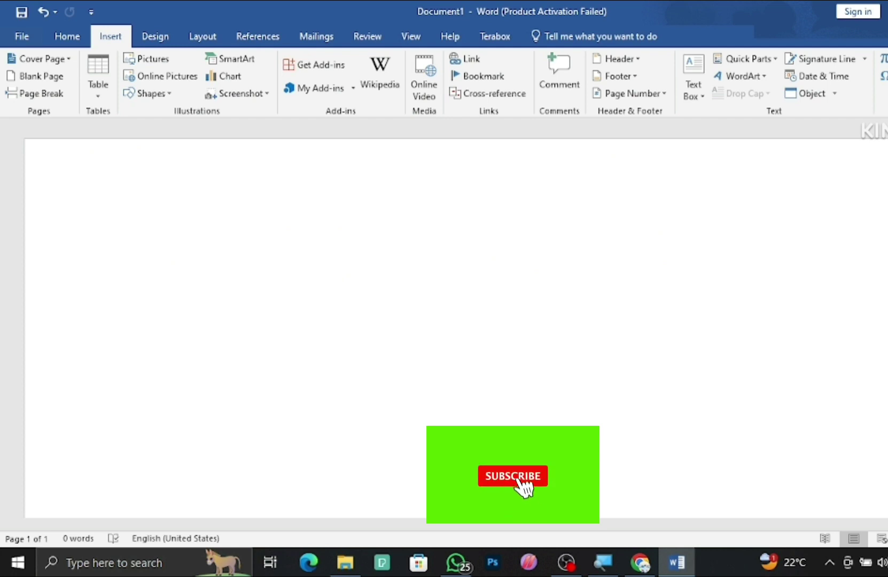
Step: Paste the contact e-mail address into the blank document
{"action": "key", "text": "ctrl+v"}
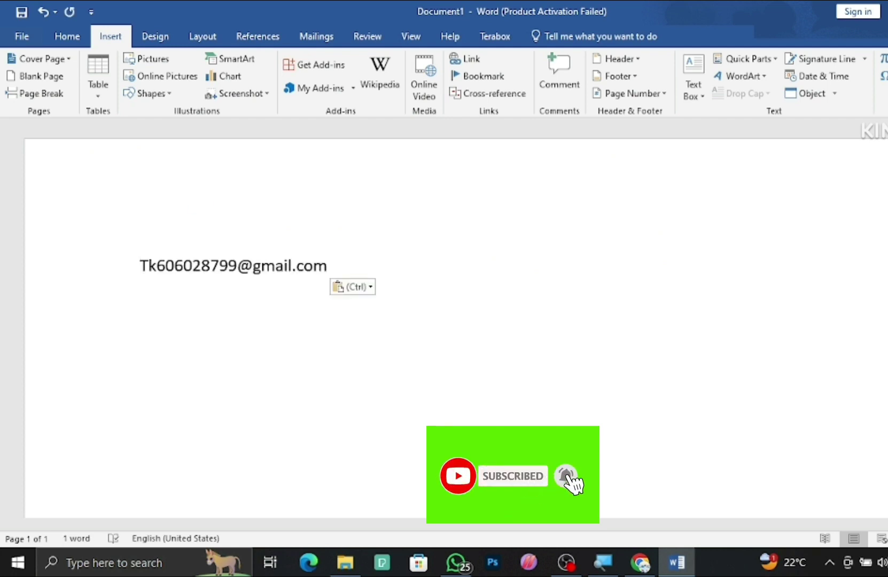